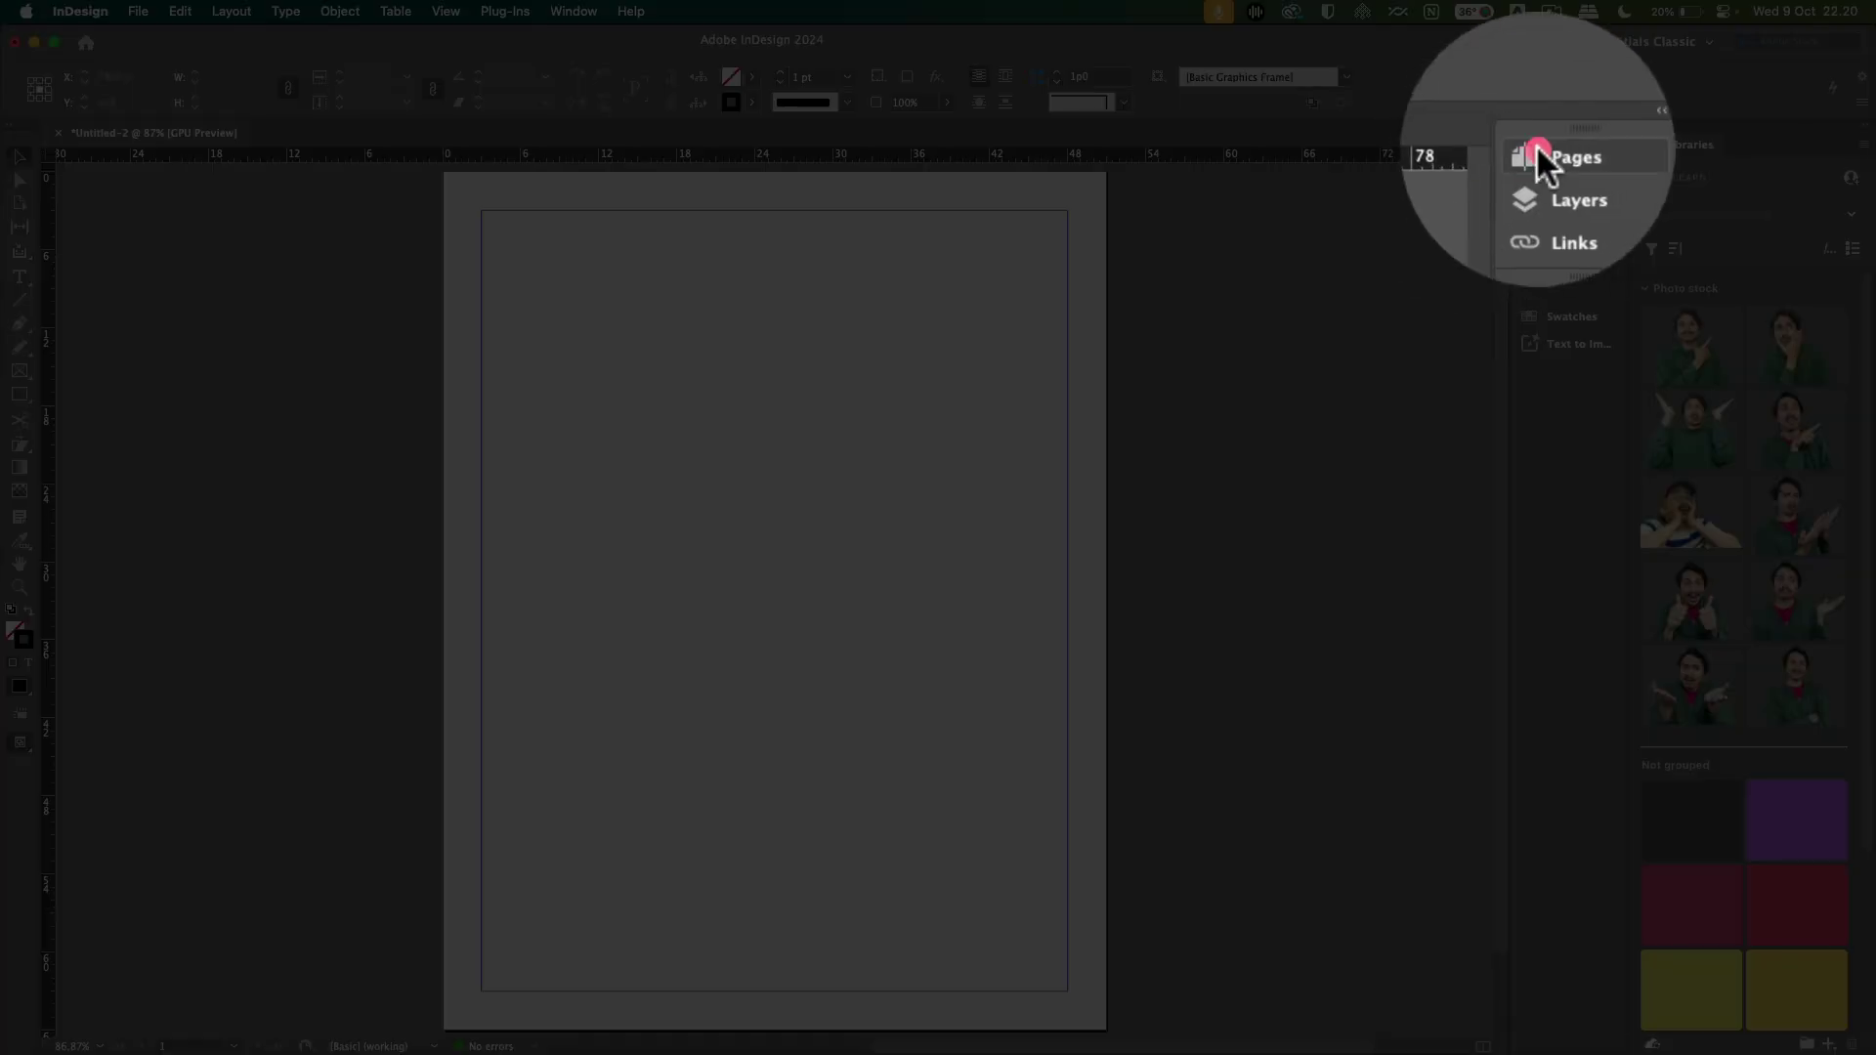
Look through the list of available workspaces, such as Digital Publishing, Review and Typography
click(1655, 69)
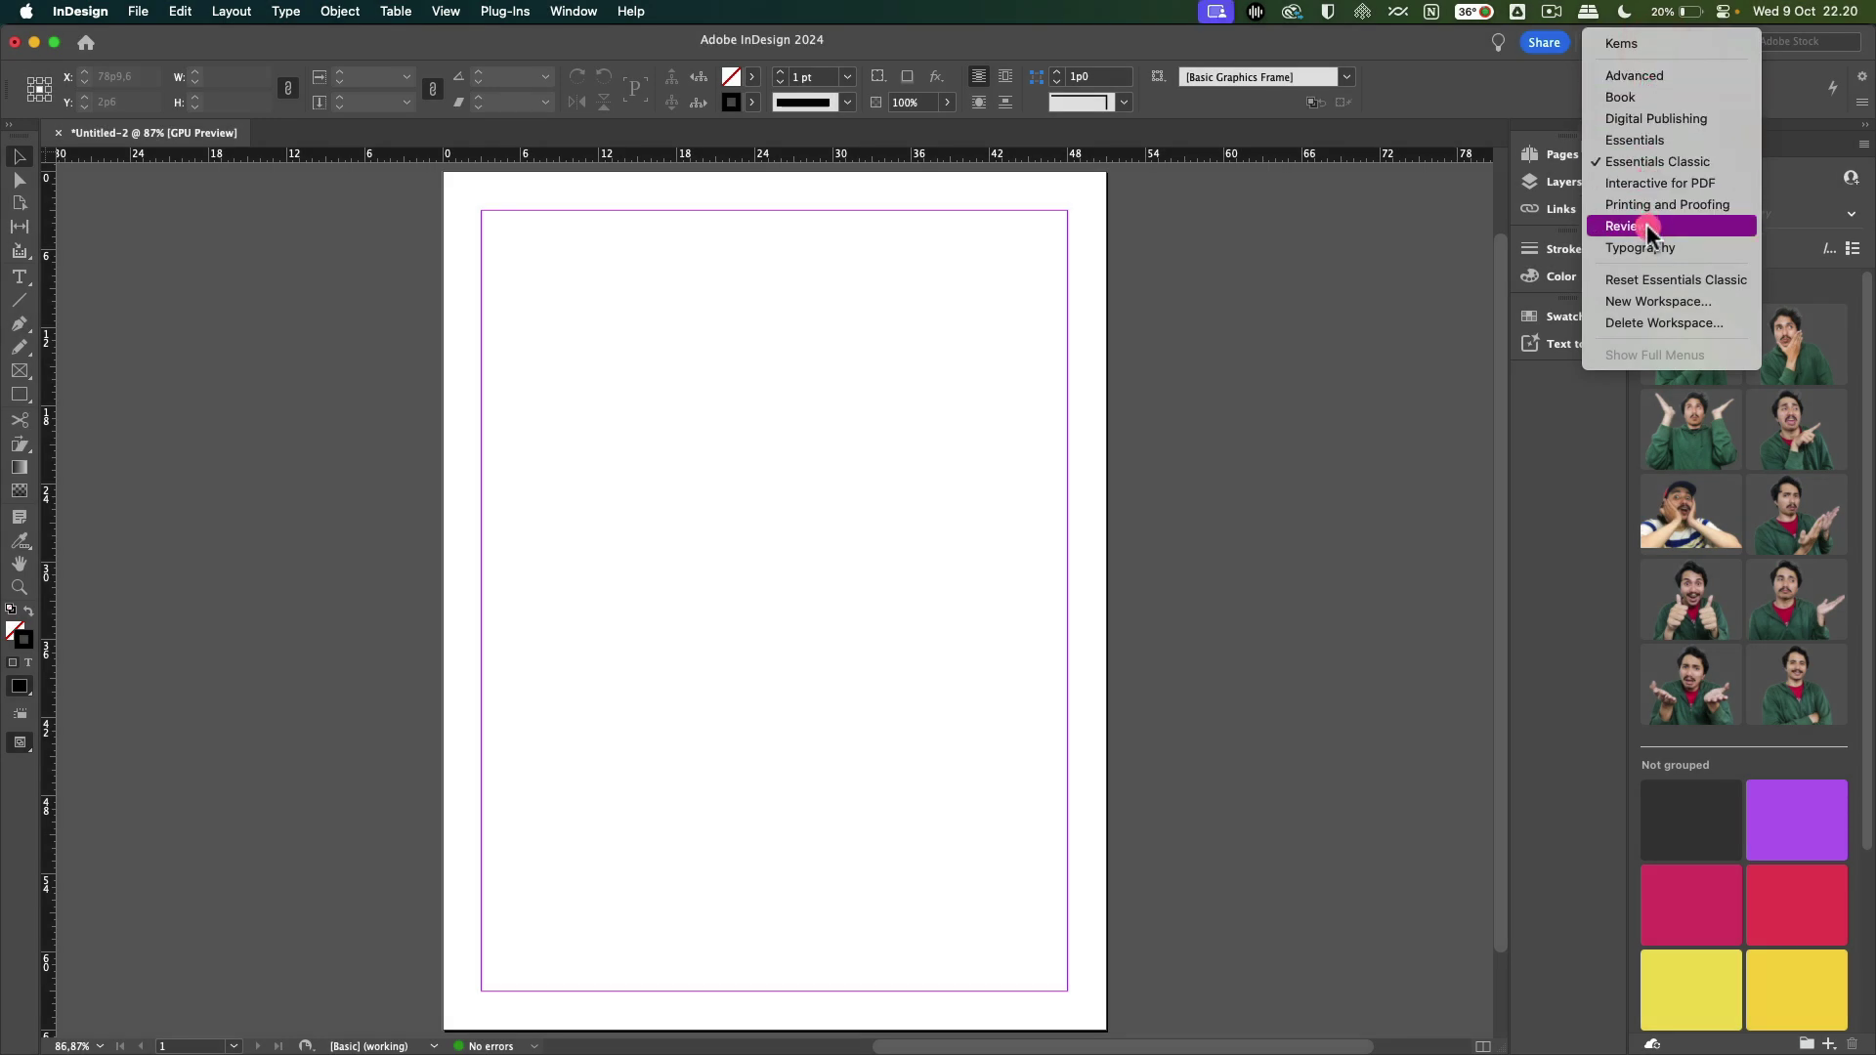
click(1657, 119)
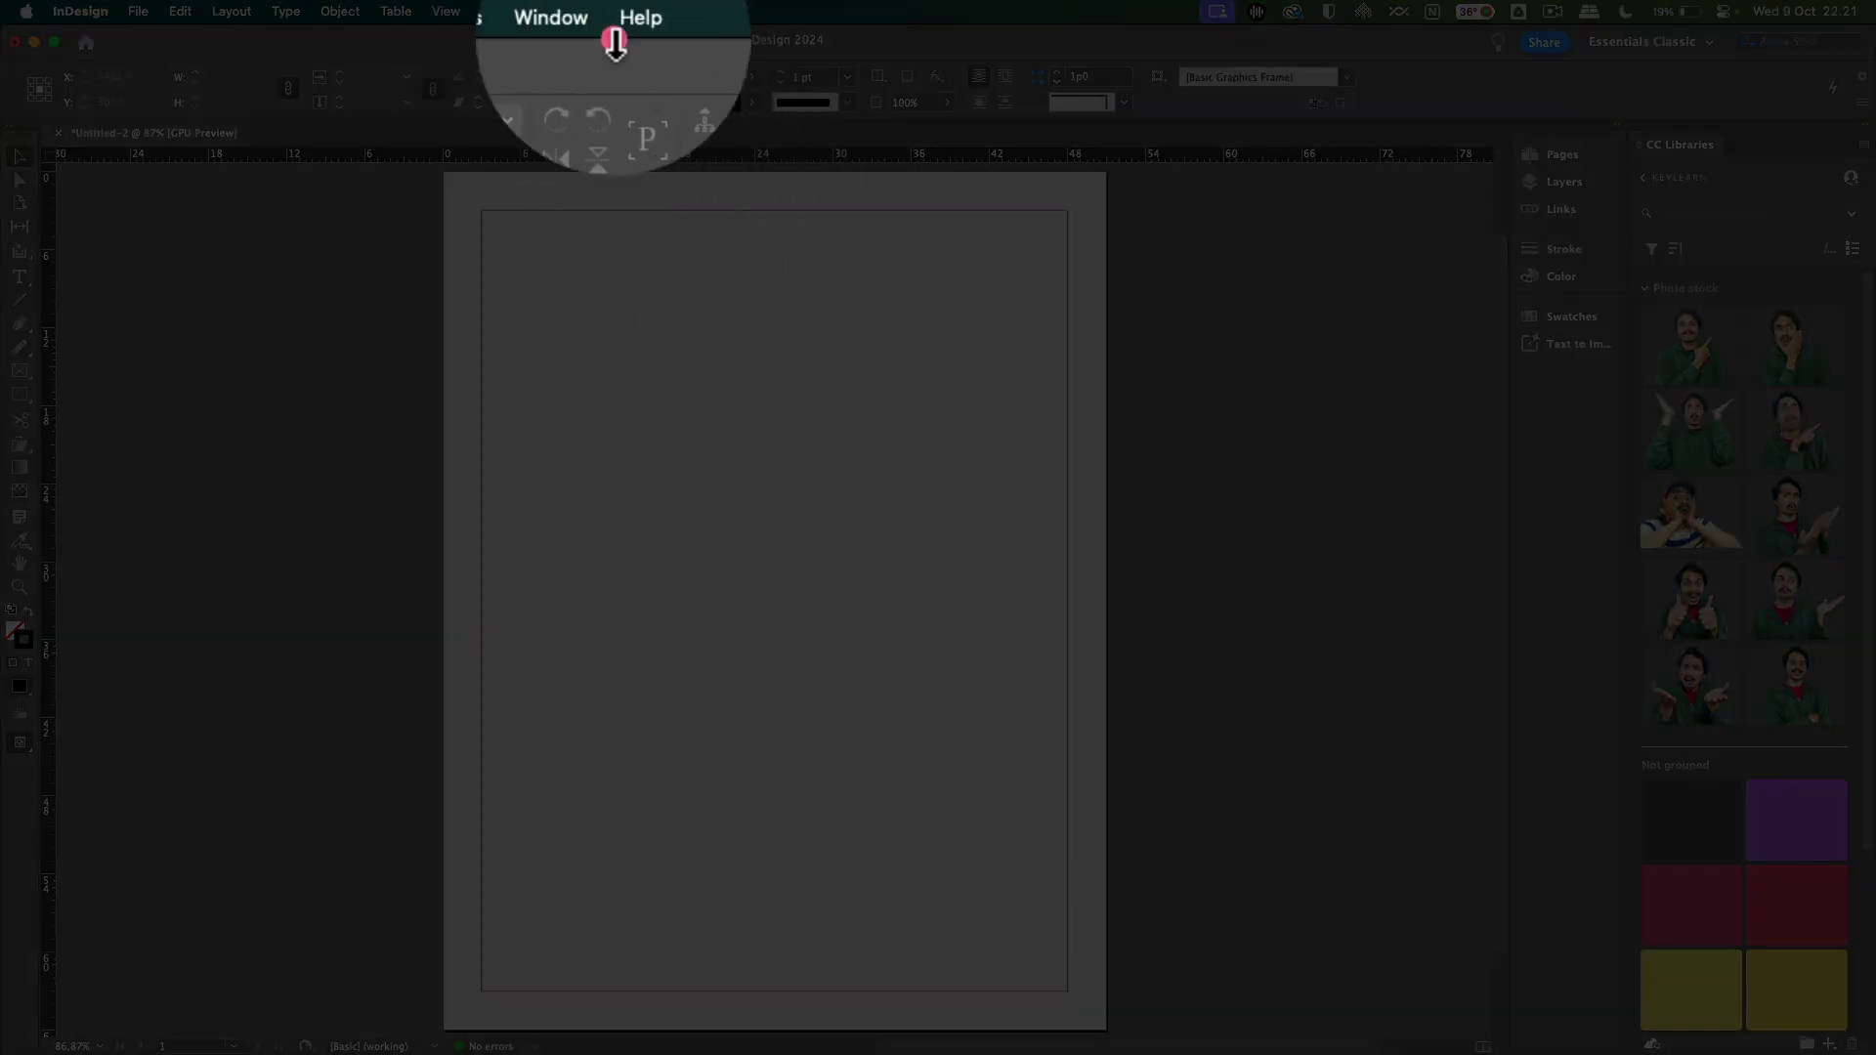
Show the Character panel and dock it as a new column beside the Pages, Layers and Links panels
click(583, 22)
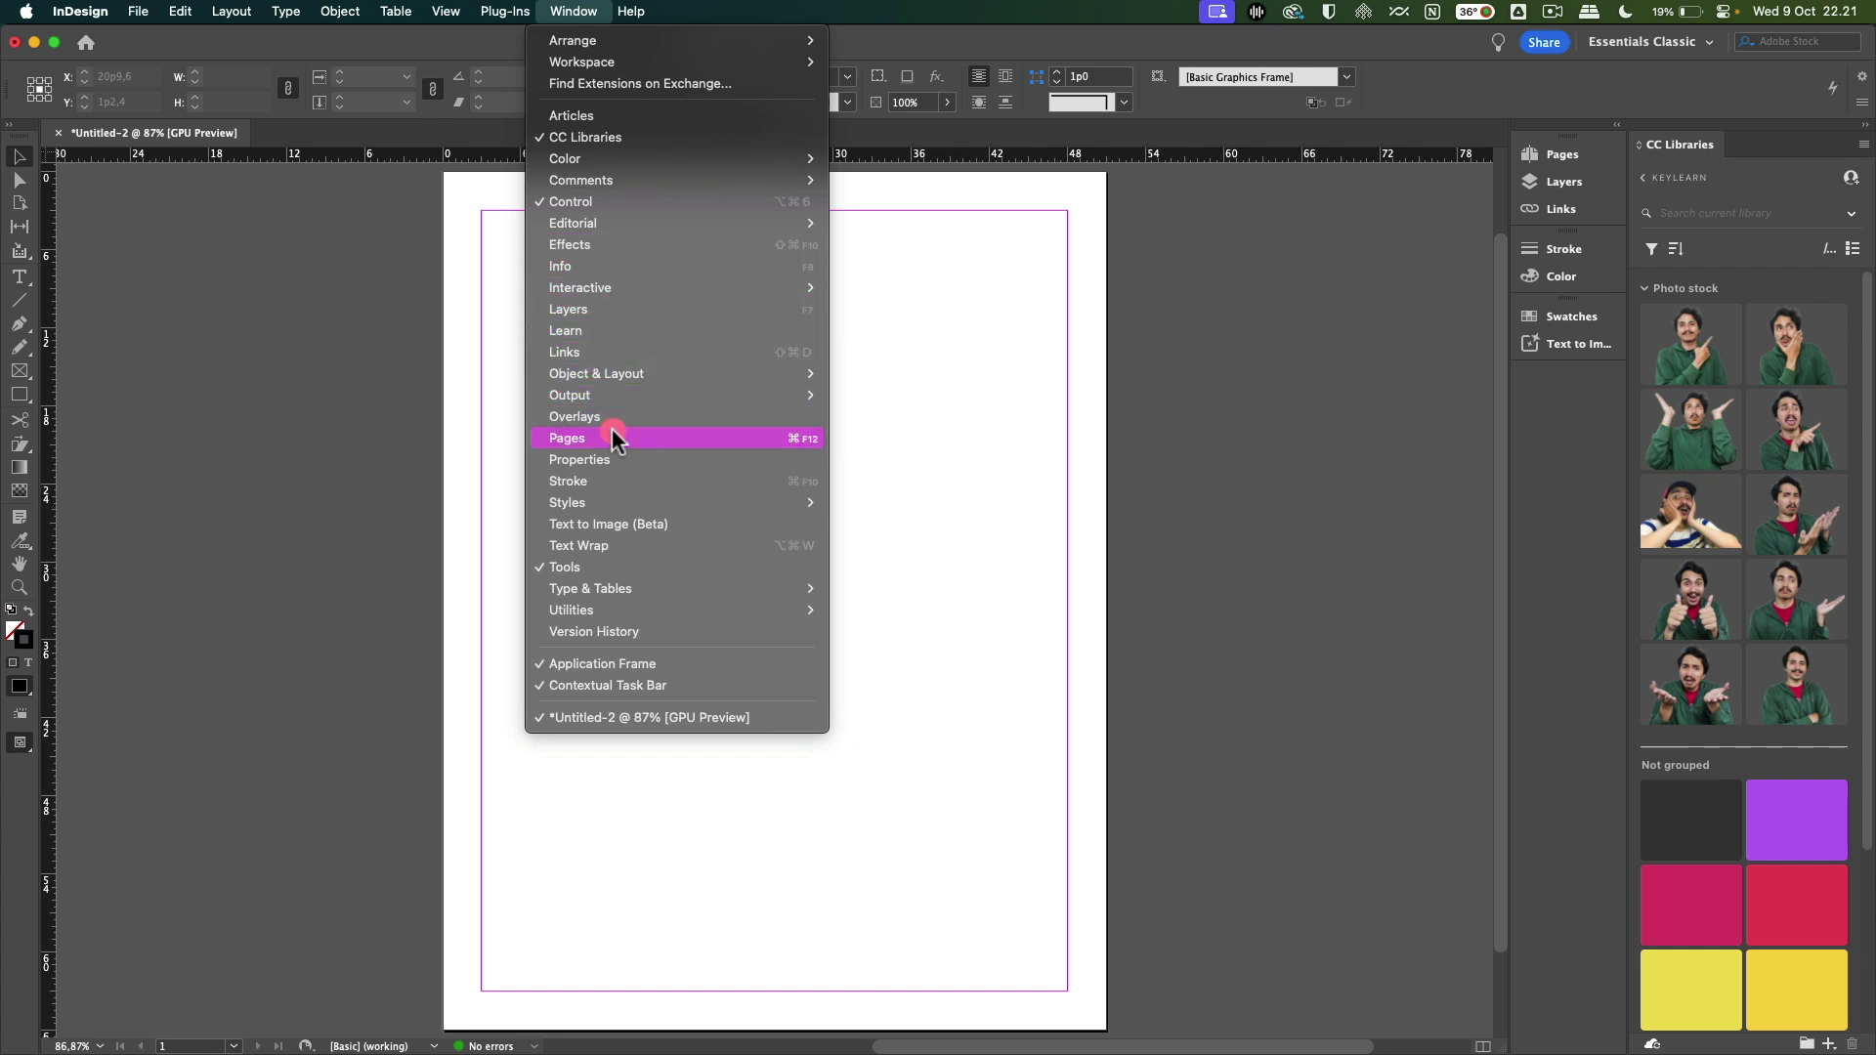
mouse_move(659, 599)
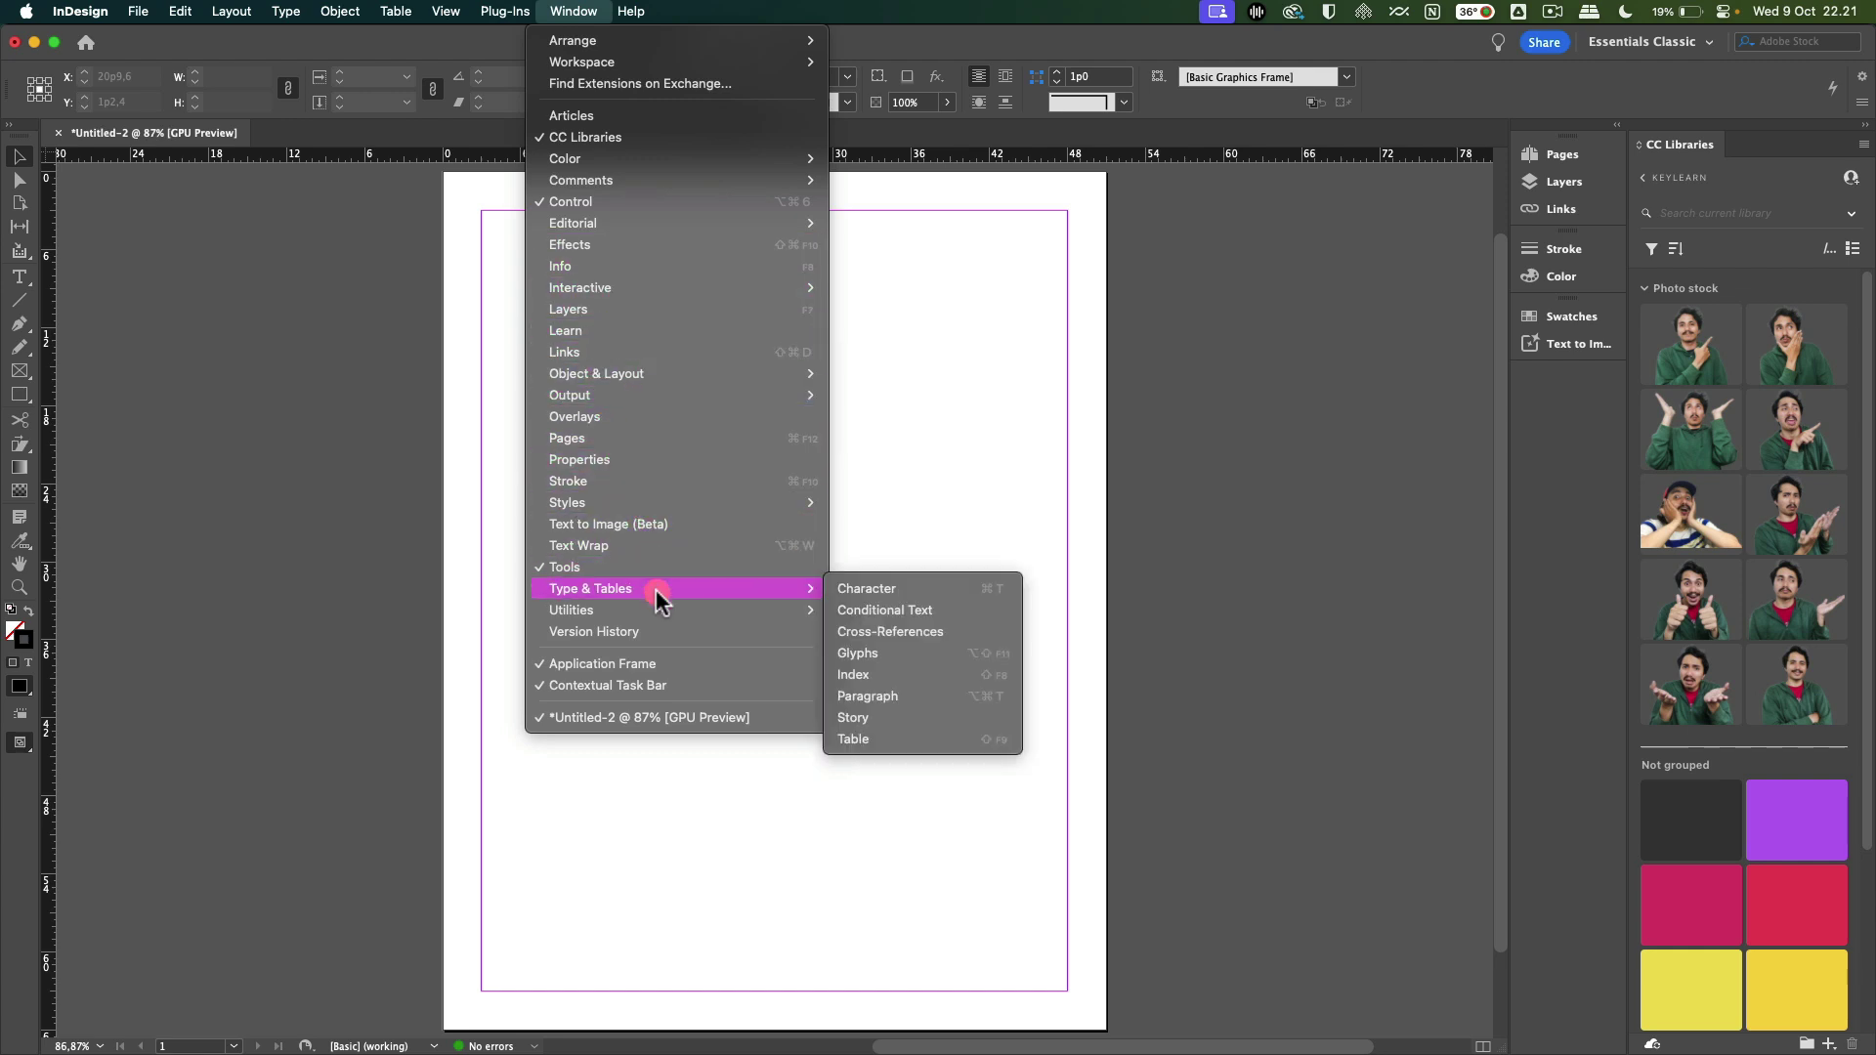
click(858, 590)
drag(752, 307, 1440, 162)
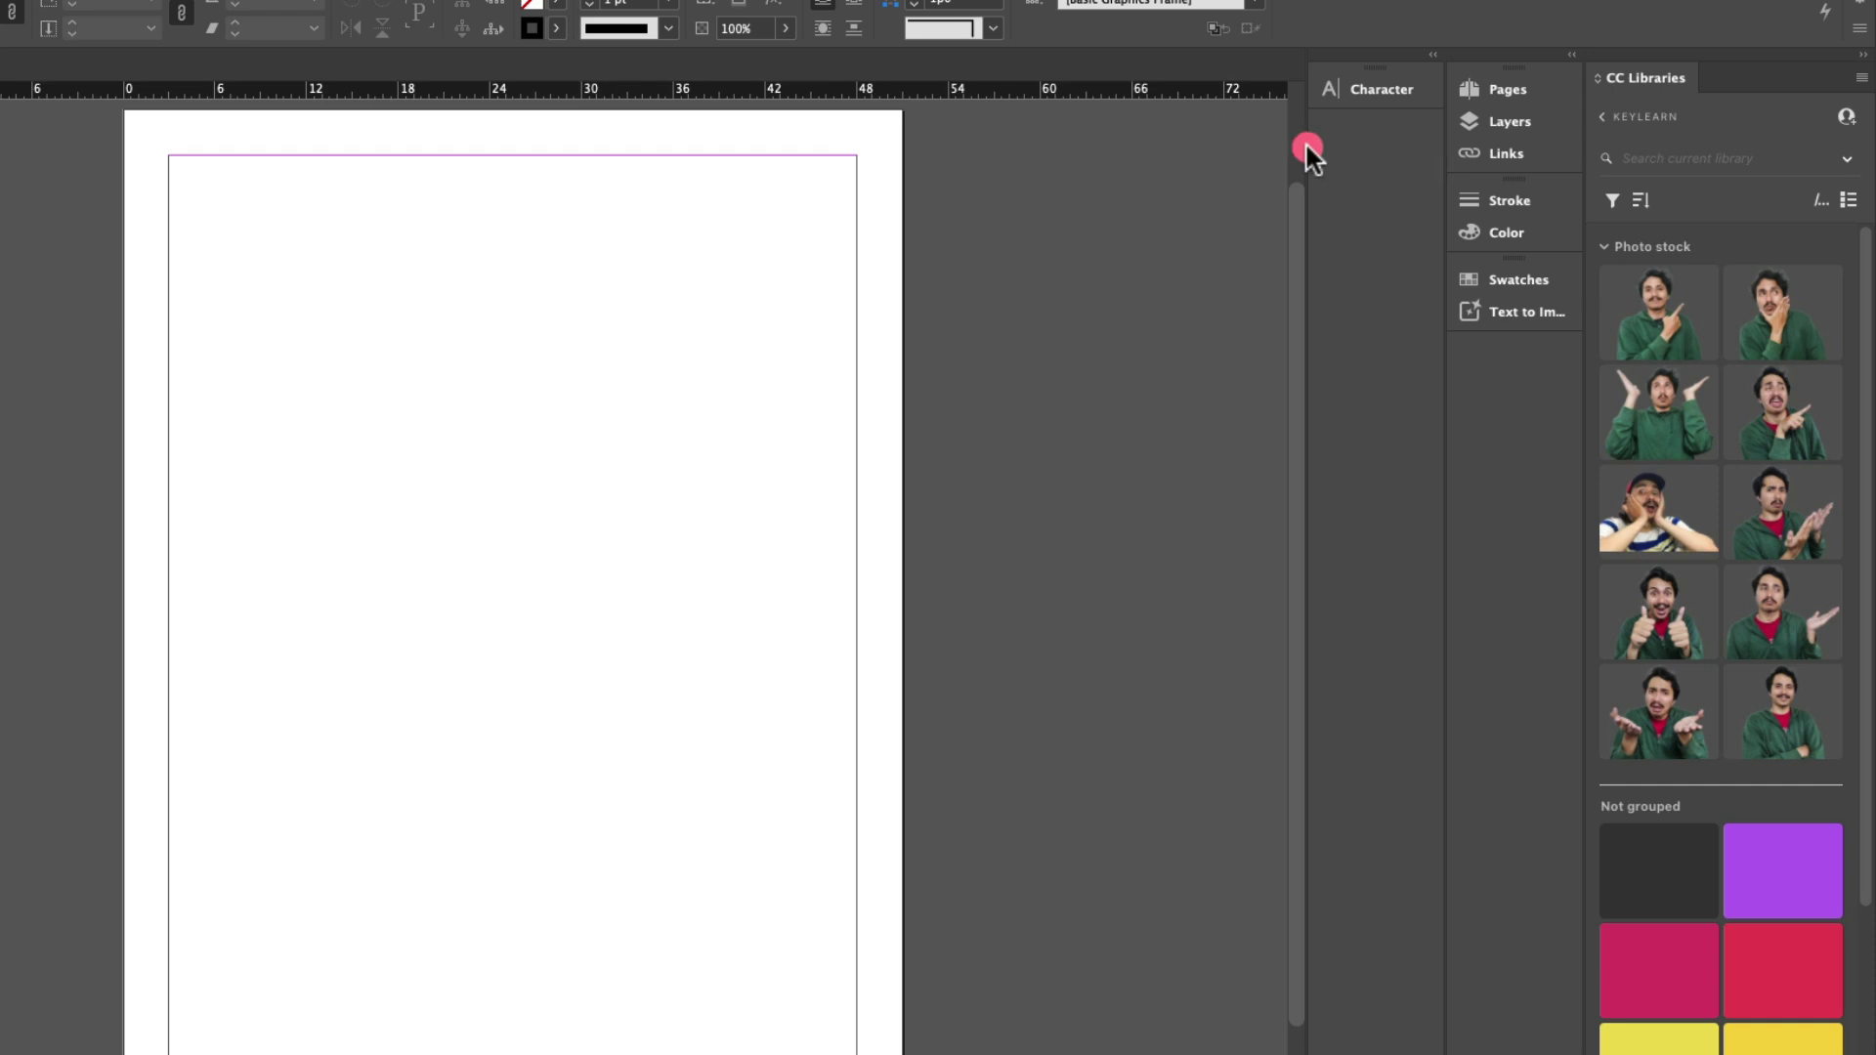
Widen the collapsed Character dock column and expand it to show the full Character panel
drag(1310, 145, 1085, 201)
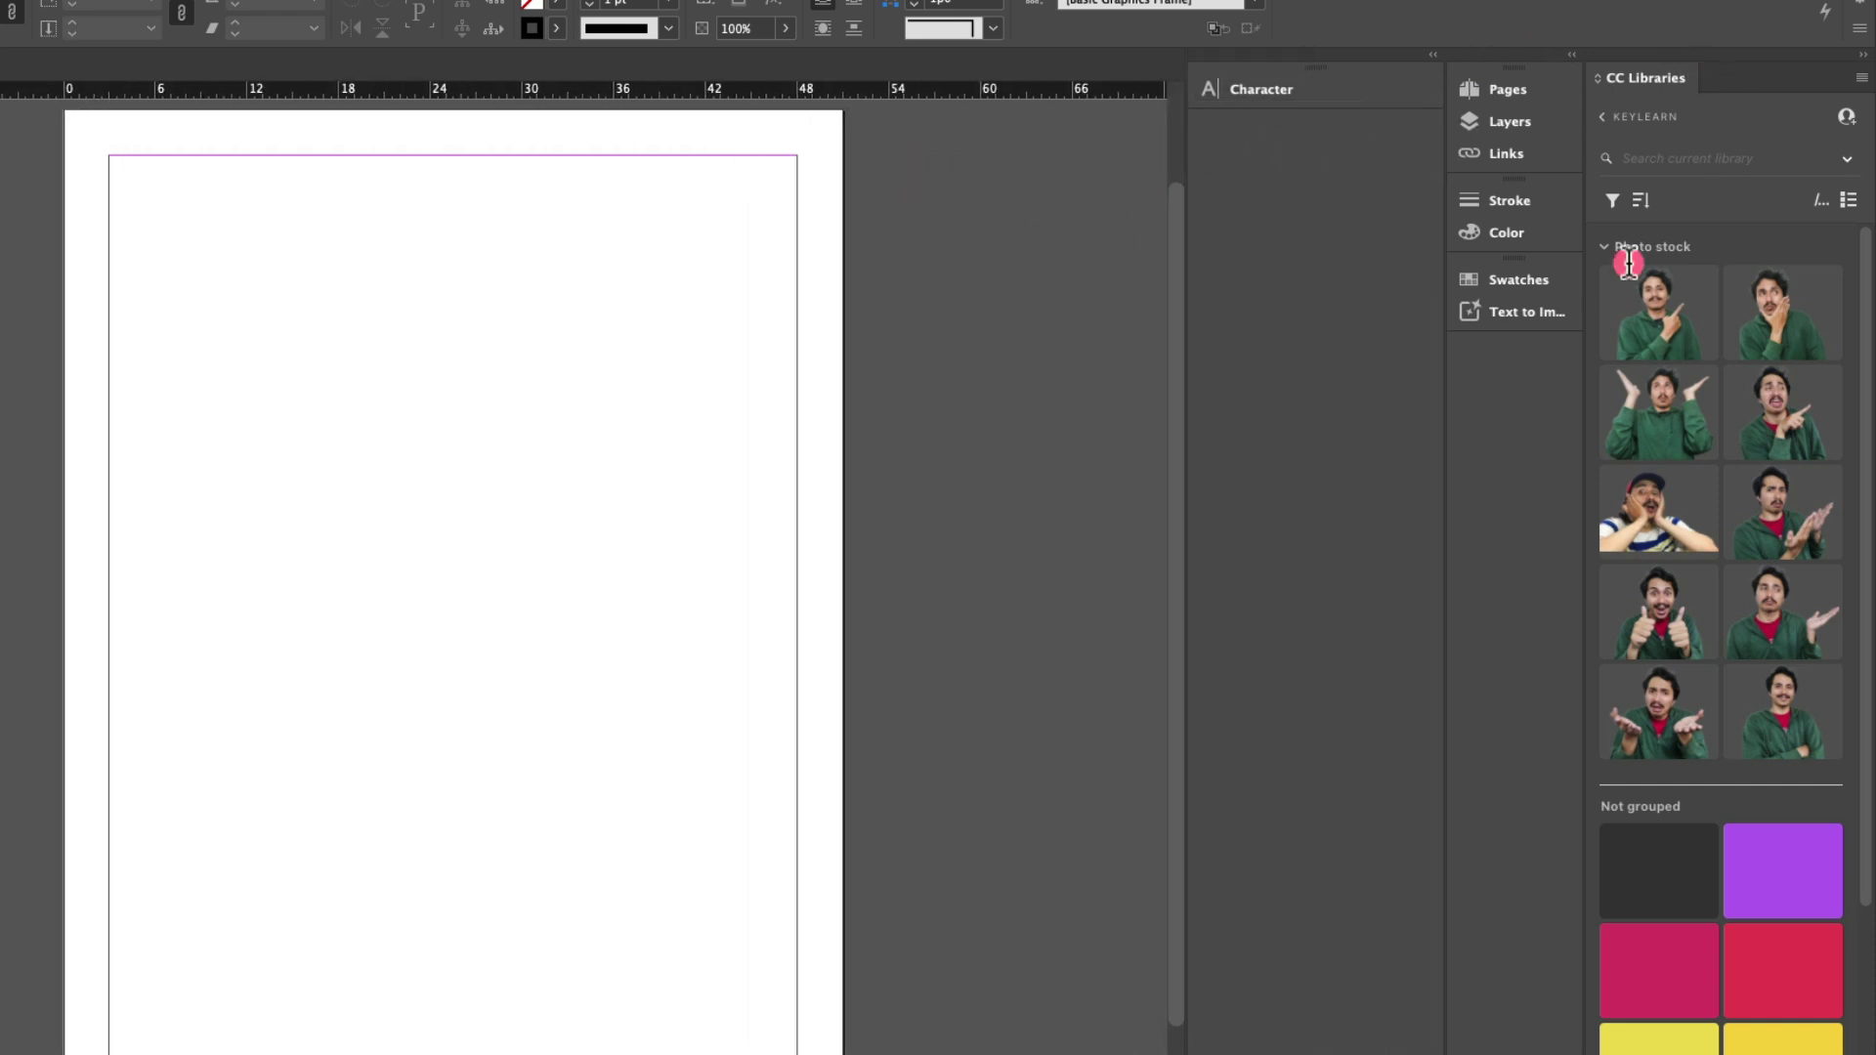
click(1800, 154)
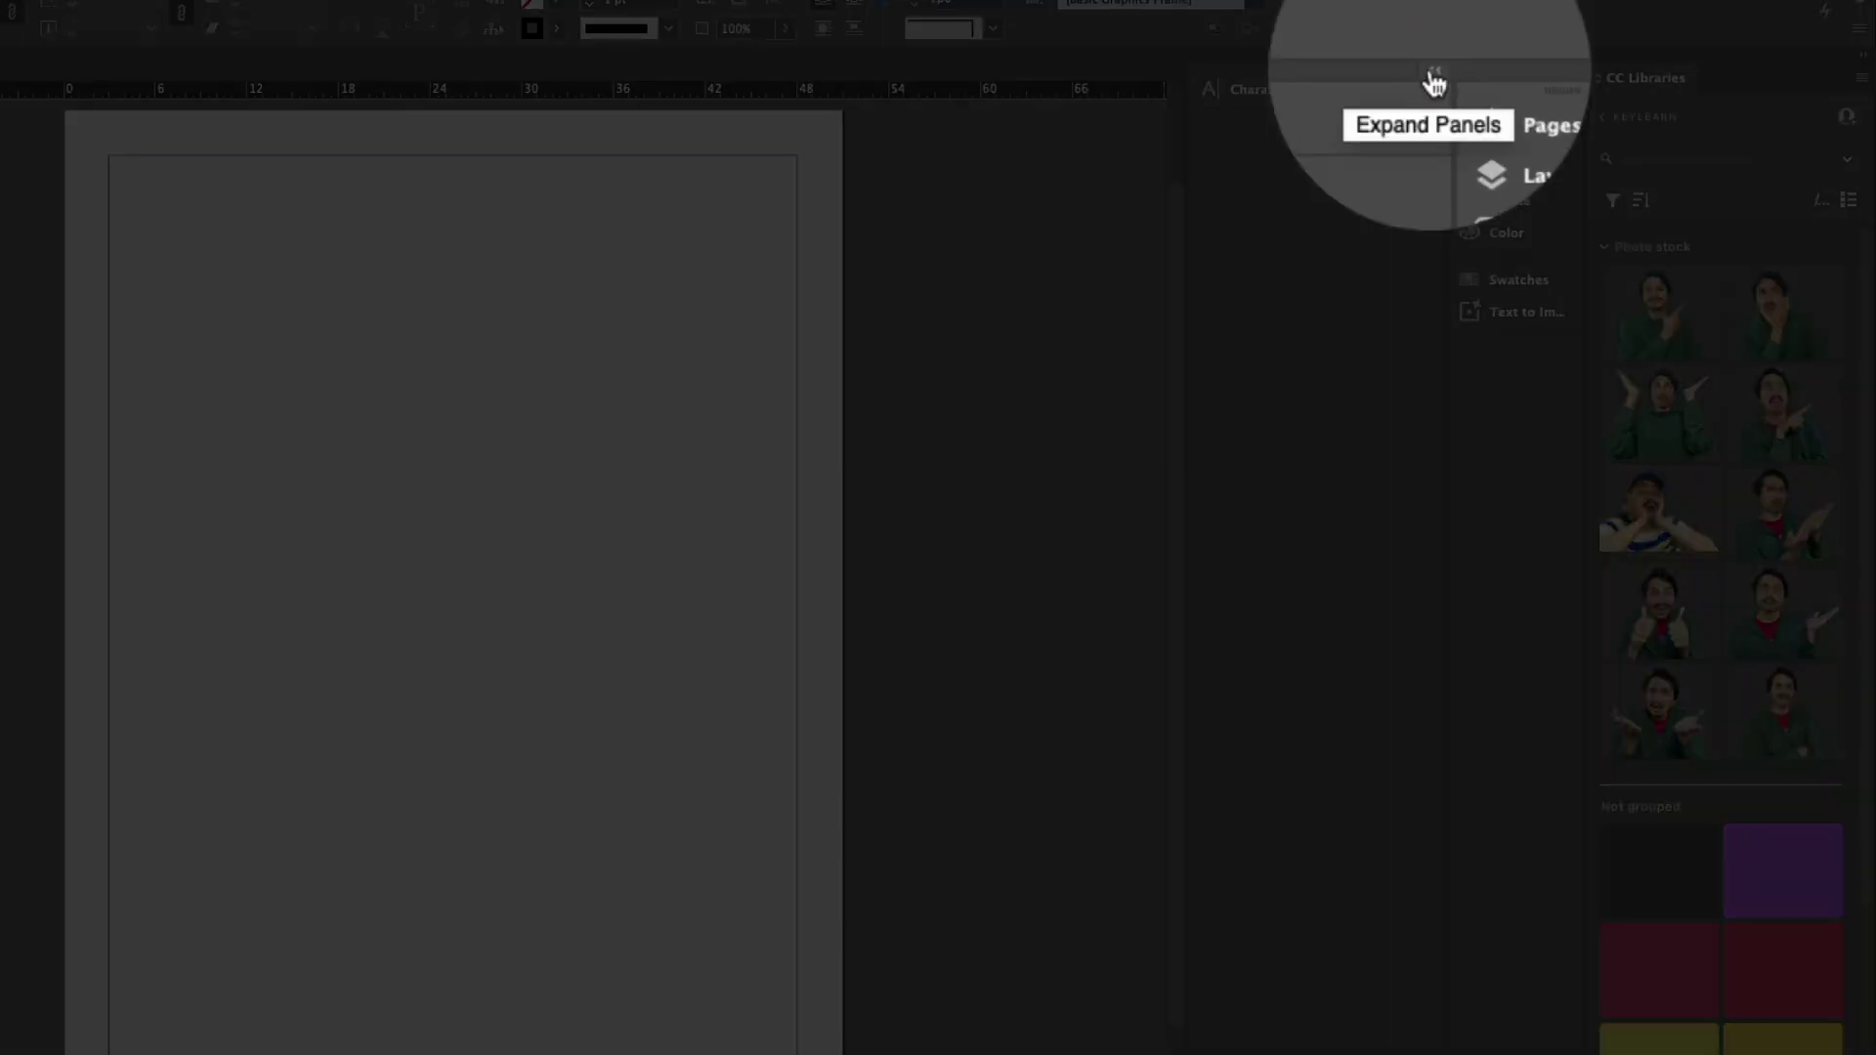
click(1432, 55)
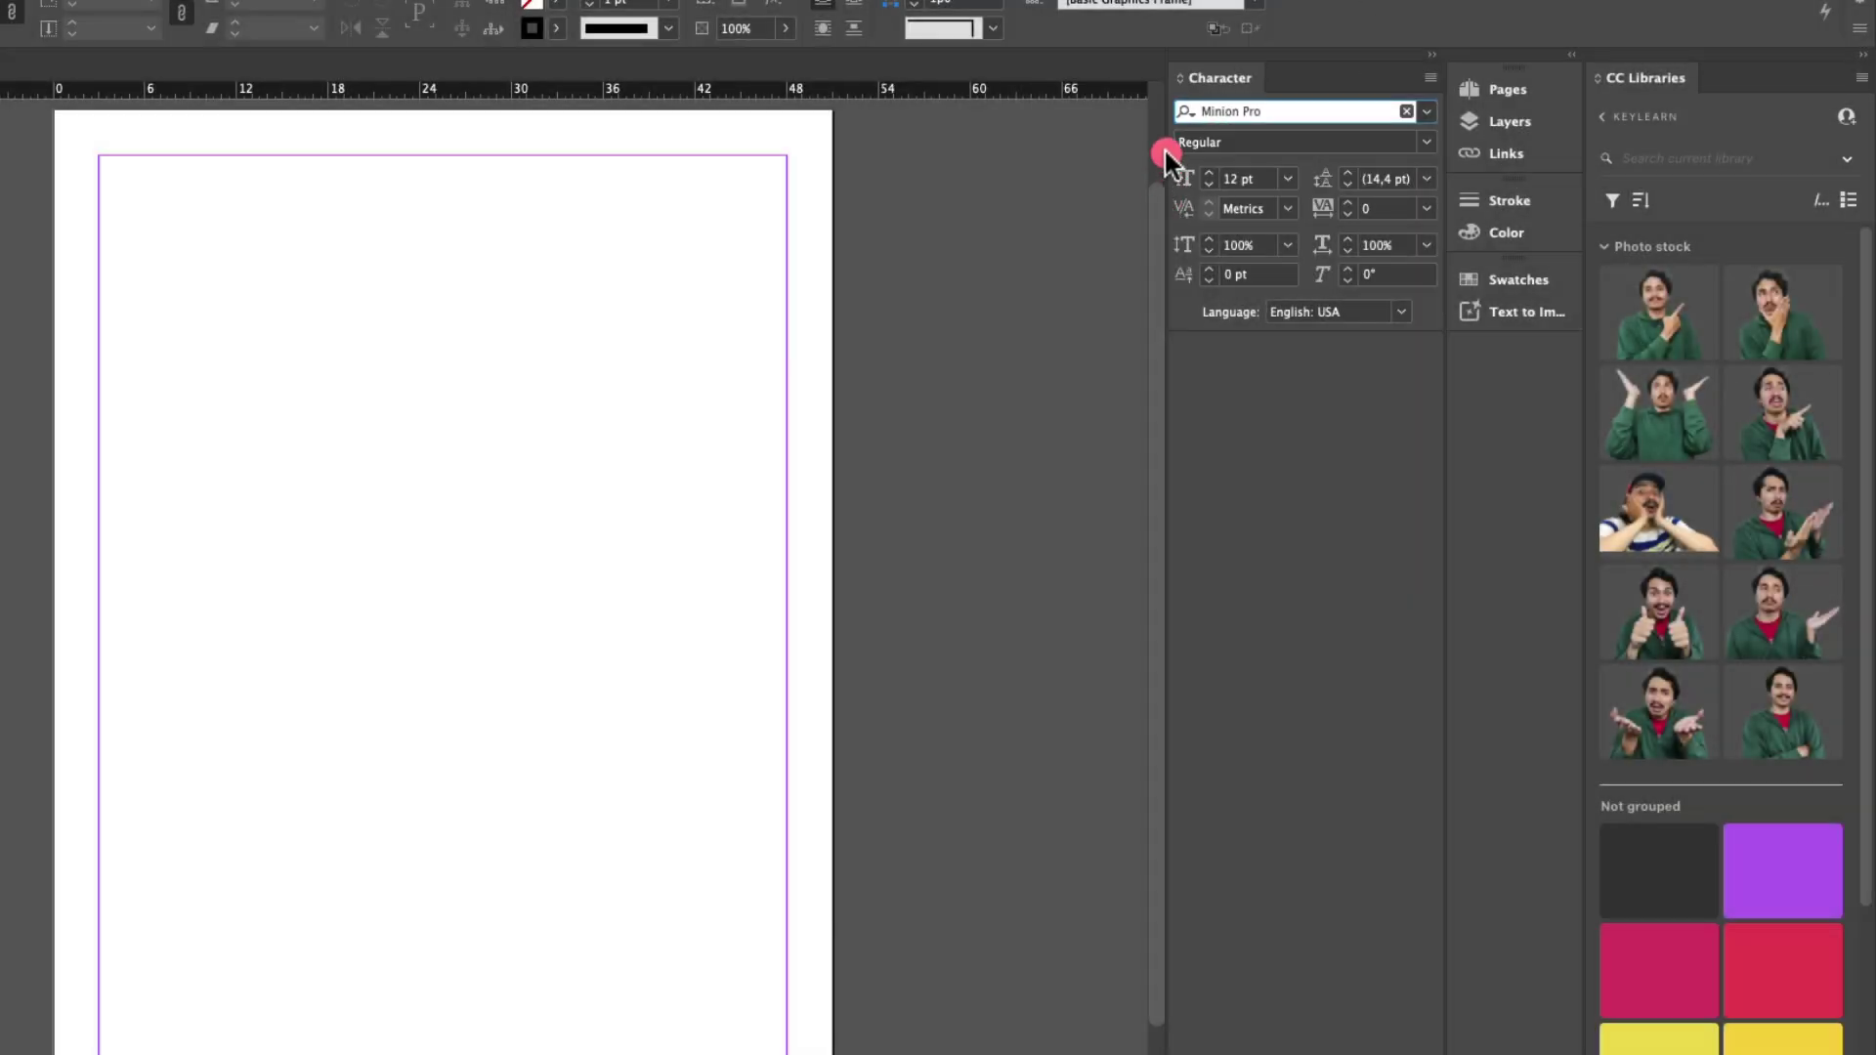
scroll(1159, 145, up, 2)
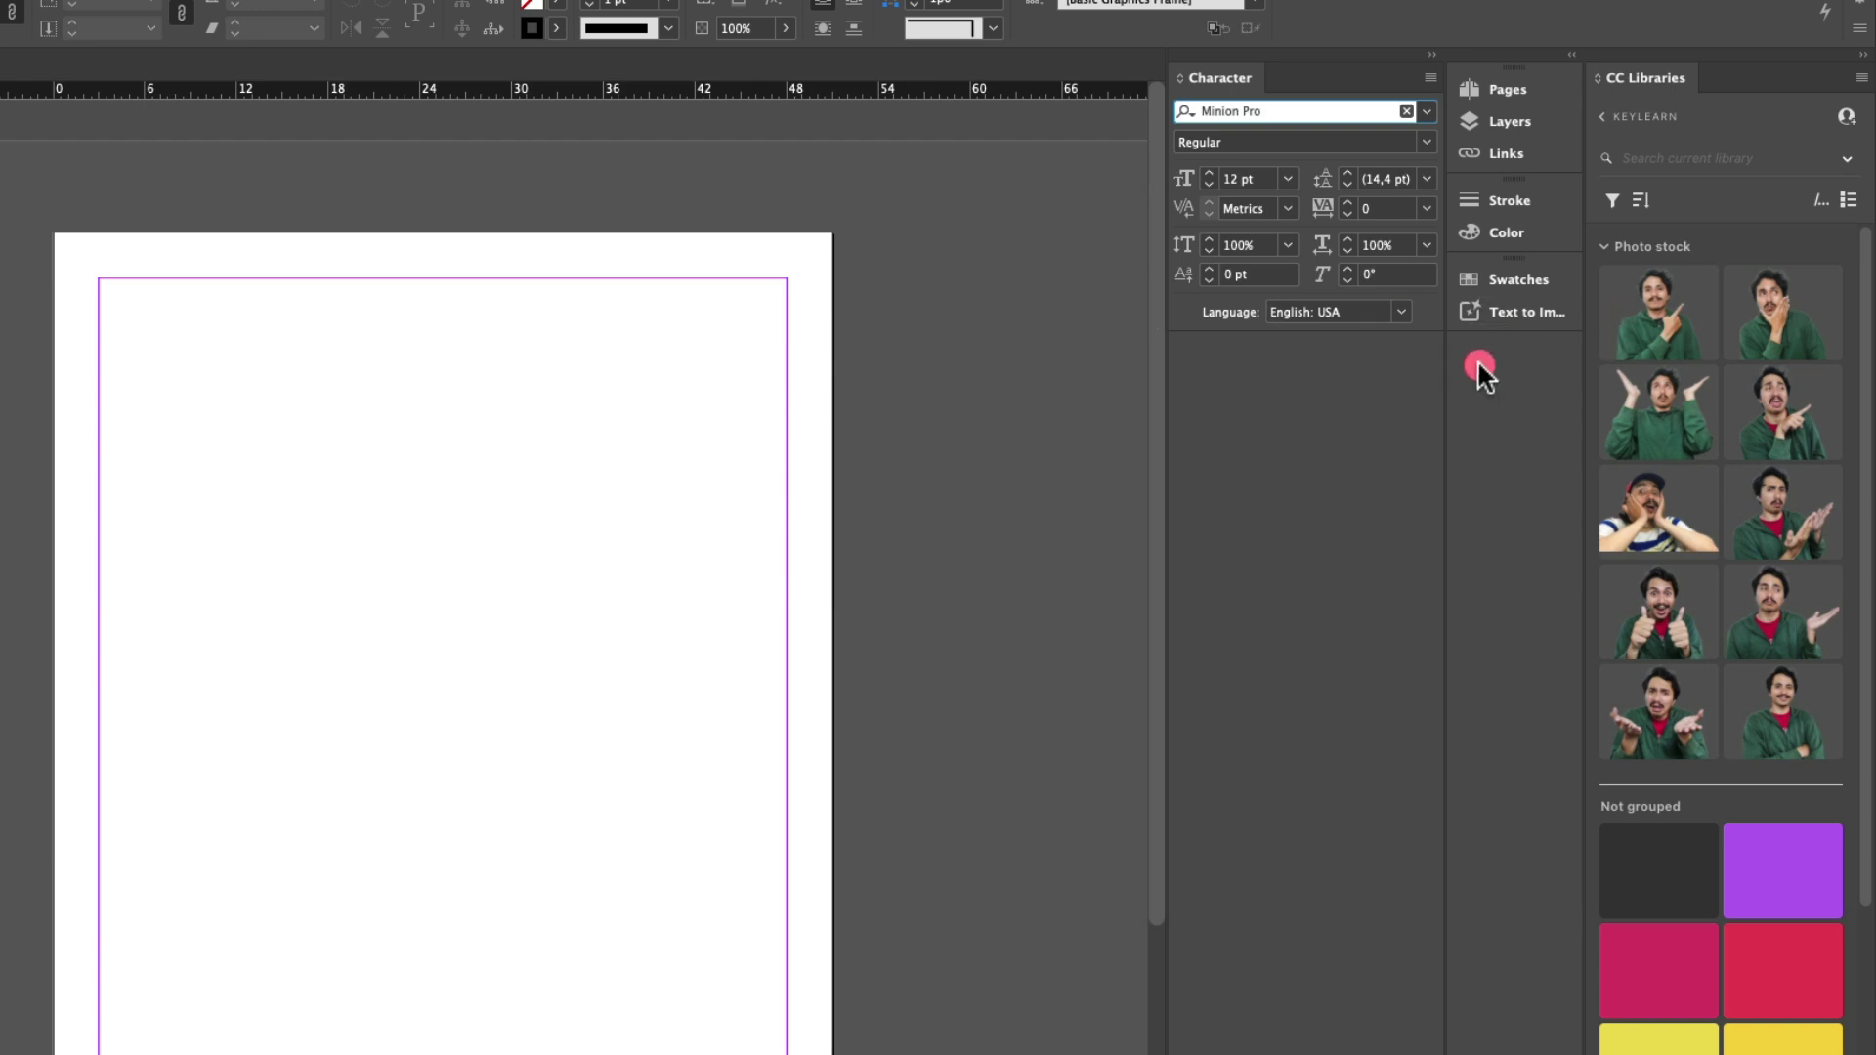
Narrow the Pages and Layers dock column to icons only, and undock and close the Character panel
mouse_move(1457, 385)
mouse_down()
mouse_move(1406, 402)
mouse_move(1553, 401)
mouse_move(1340, 431)
mouse_move(1539, 416)
mouse_up()
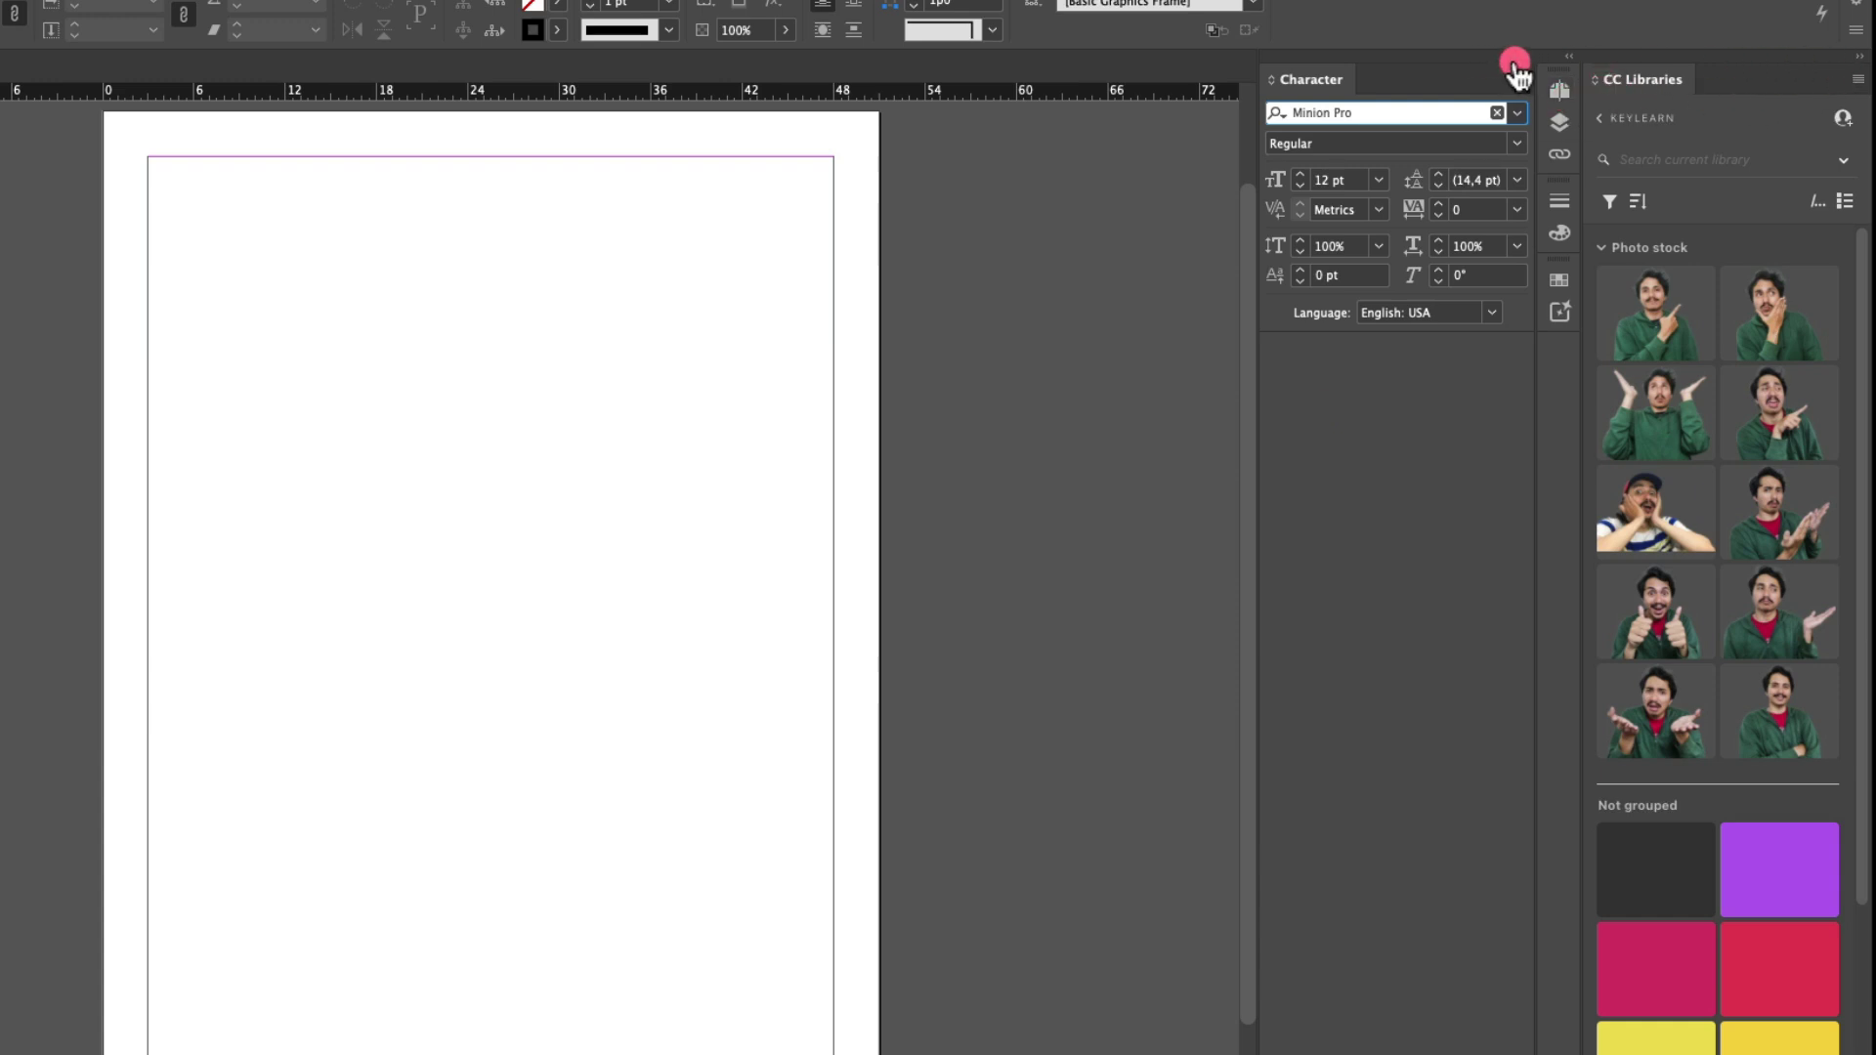
drag(1311, 76, 600, 287)
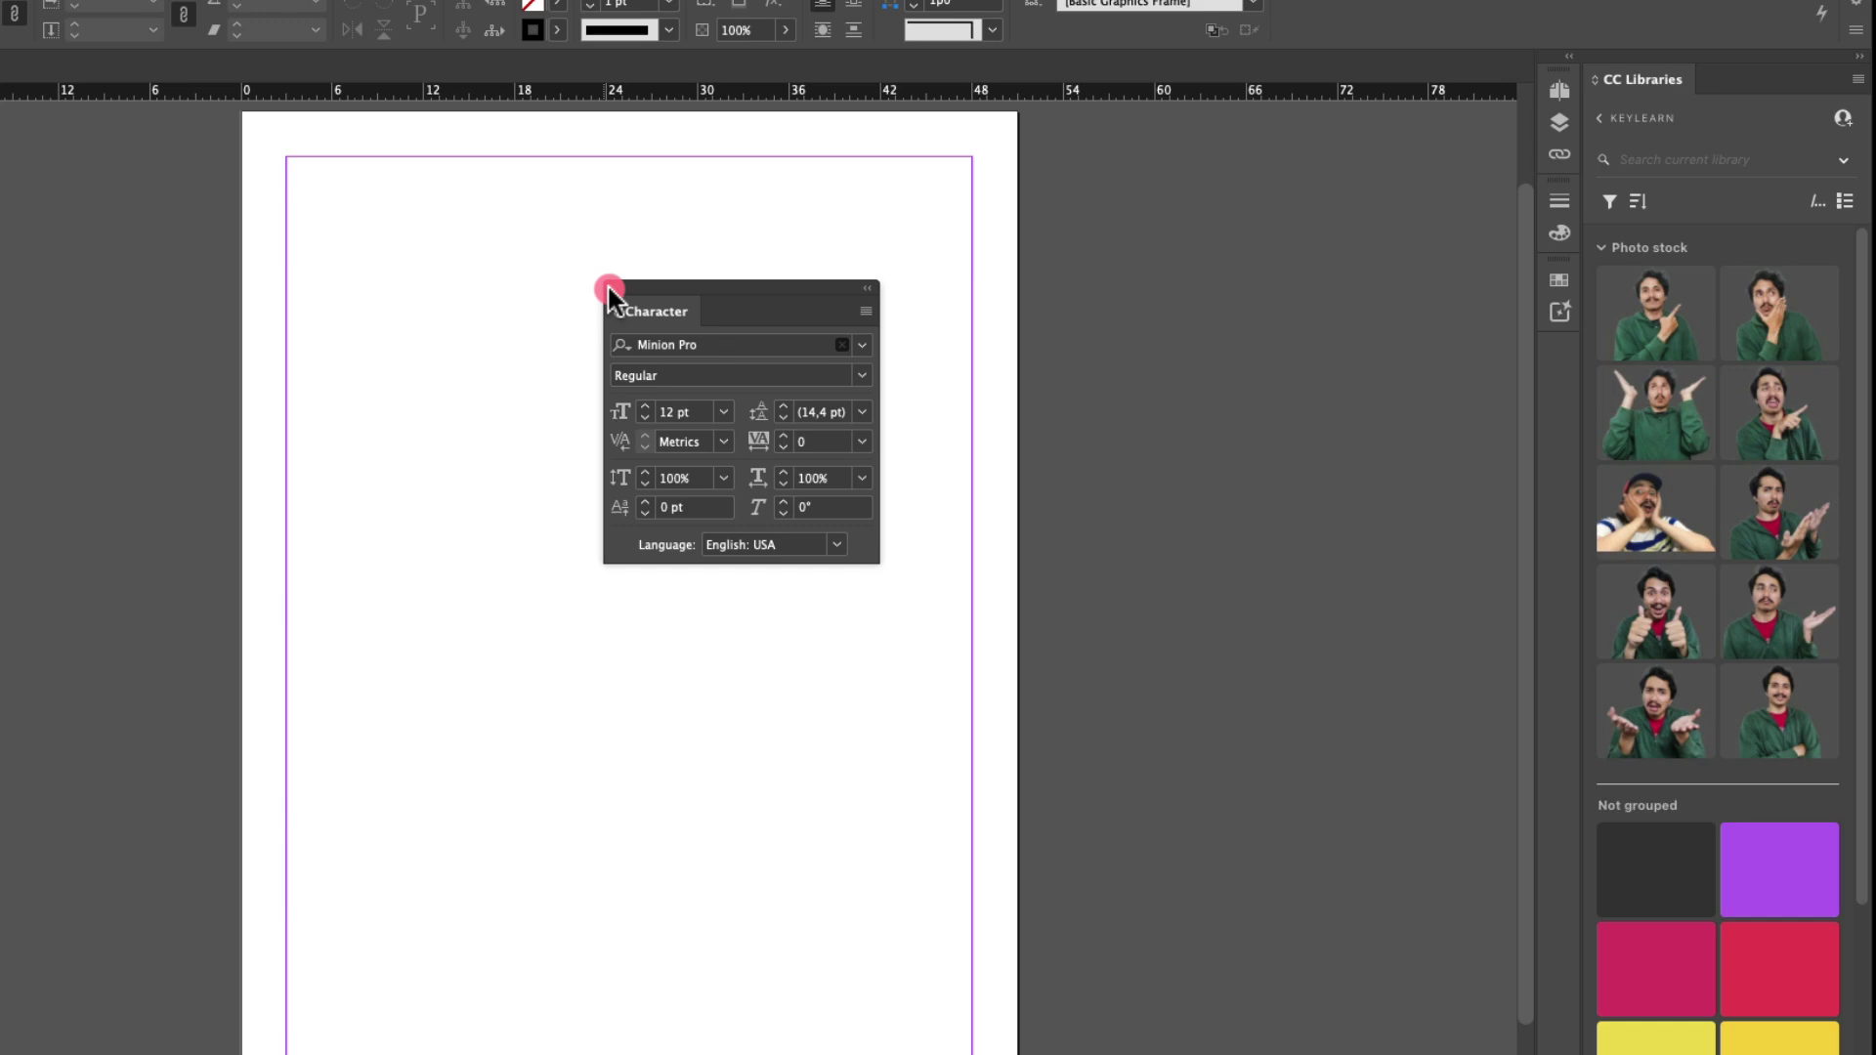
click(607, 285)
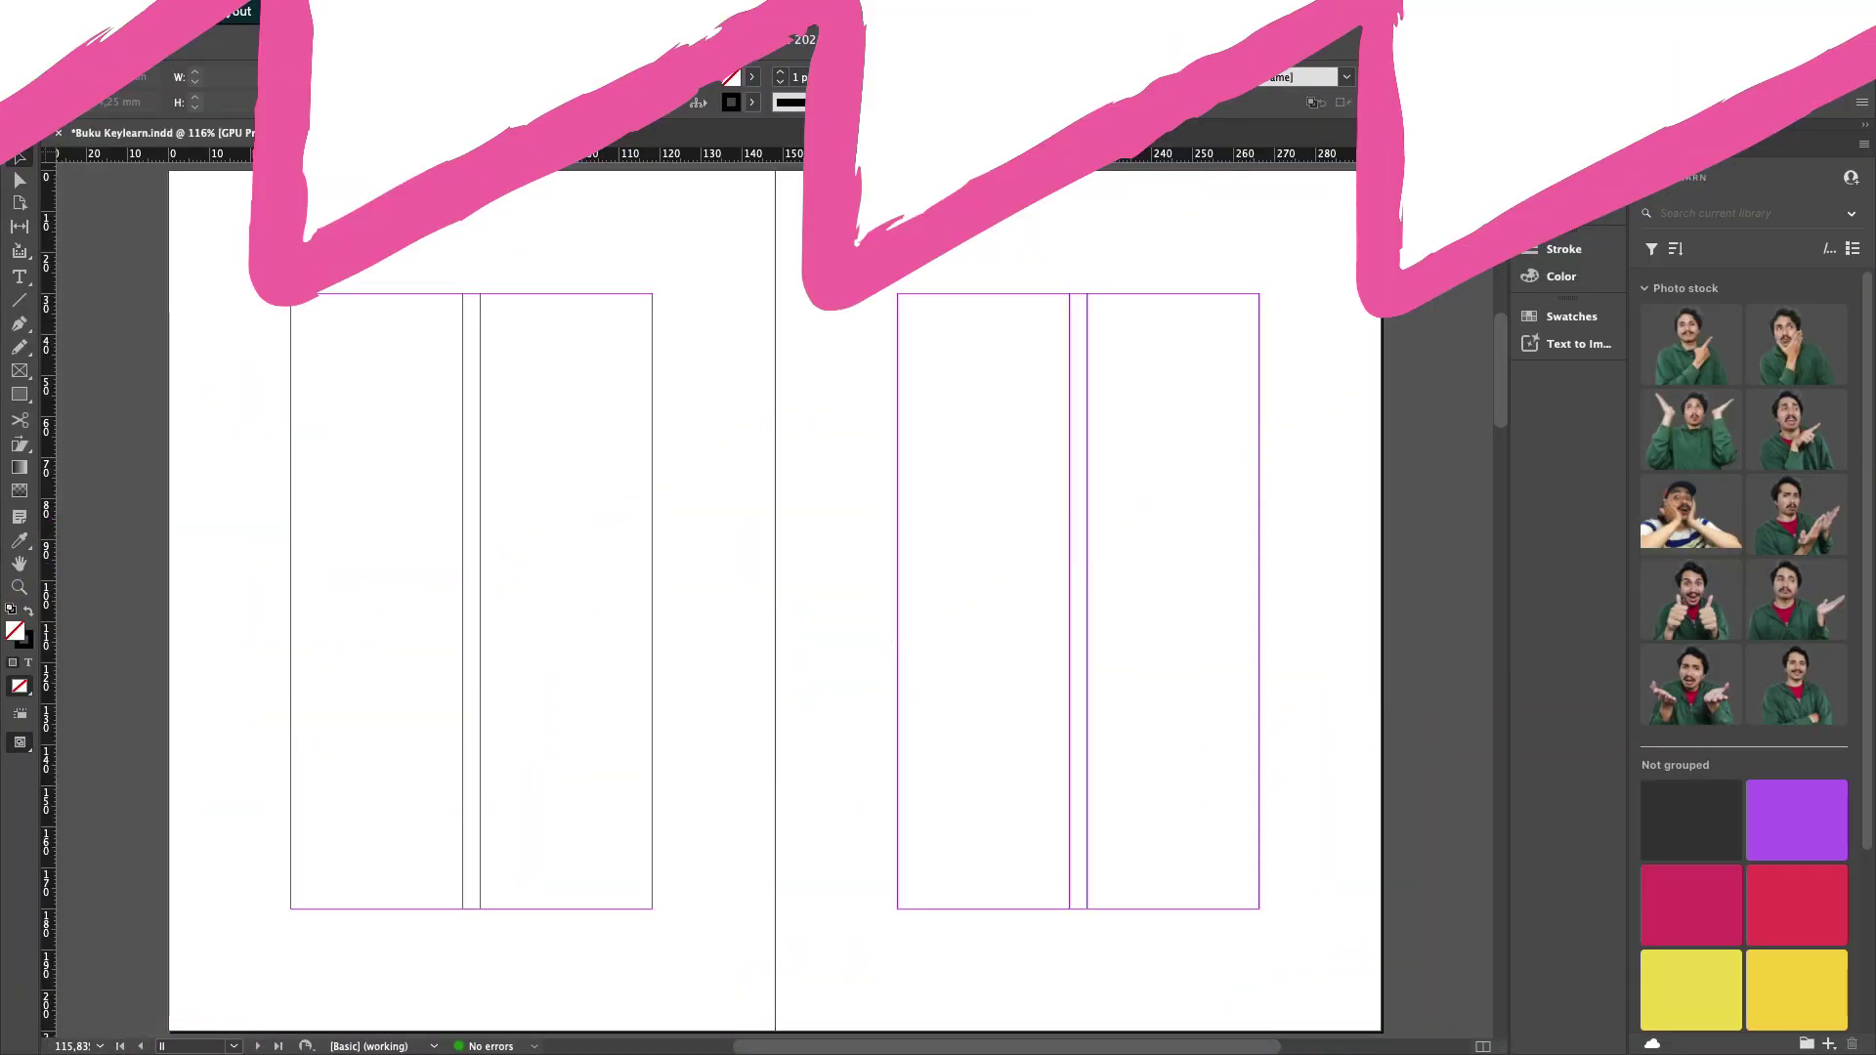
click(574, 11)
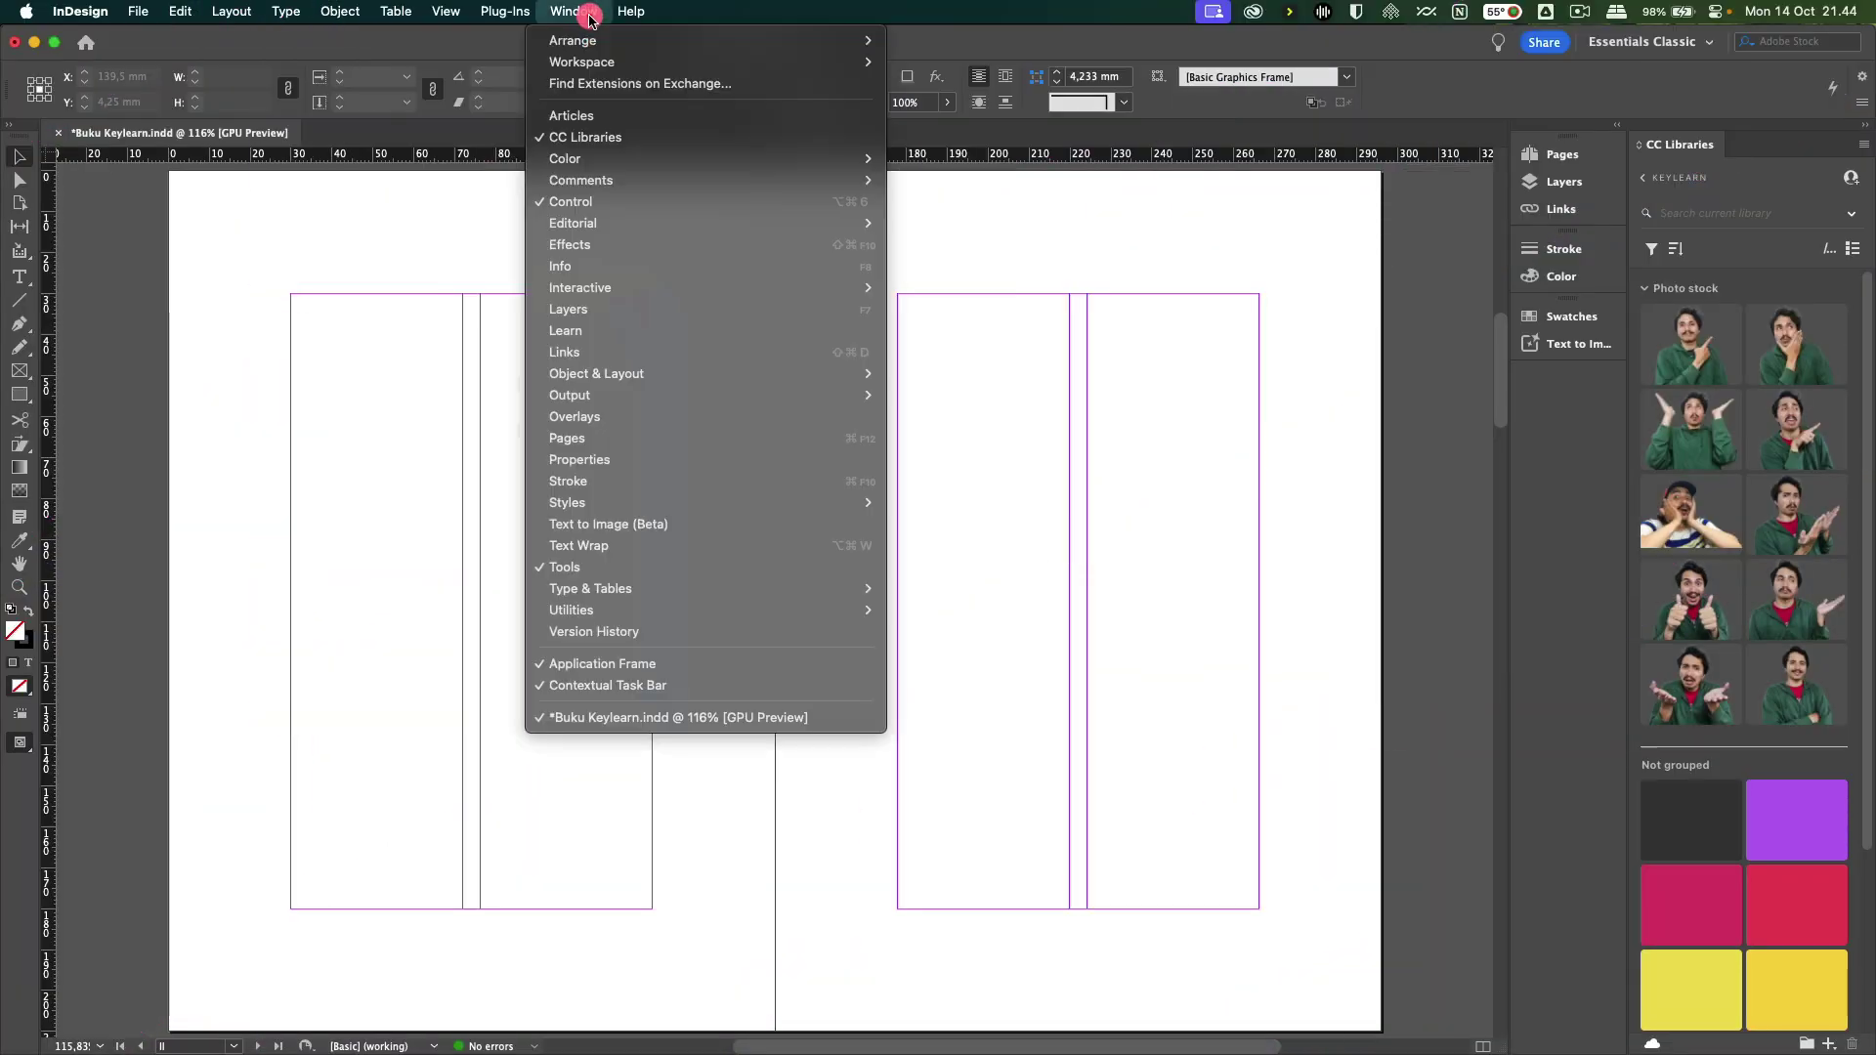
click(594, 159)
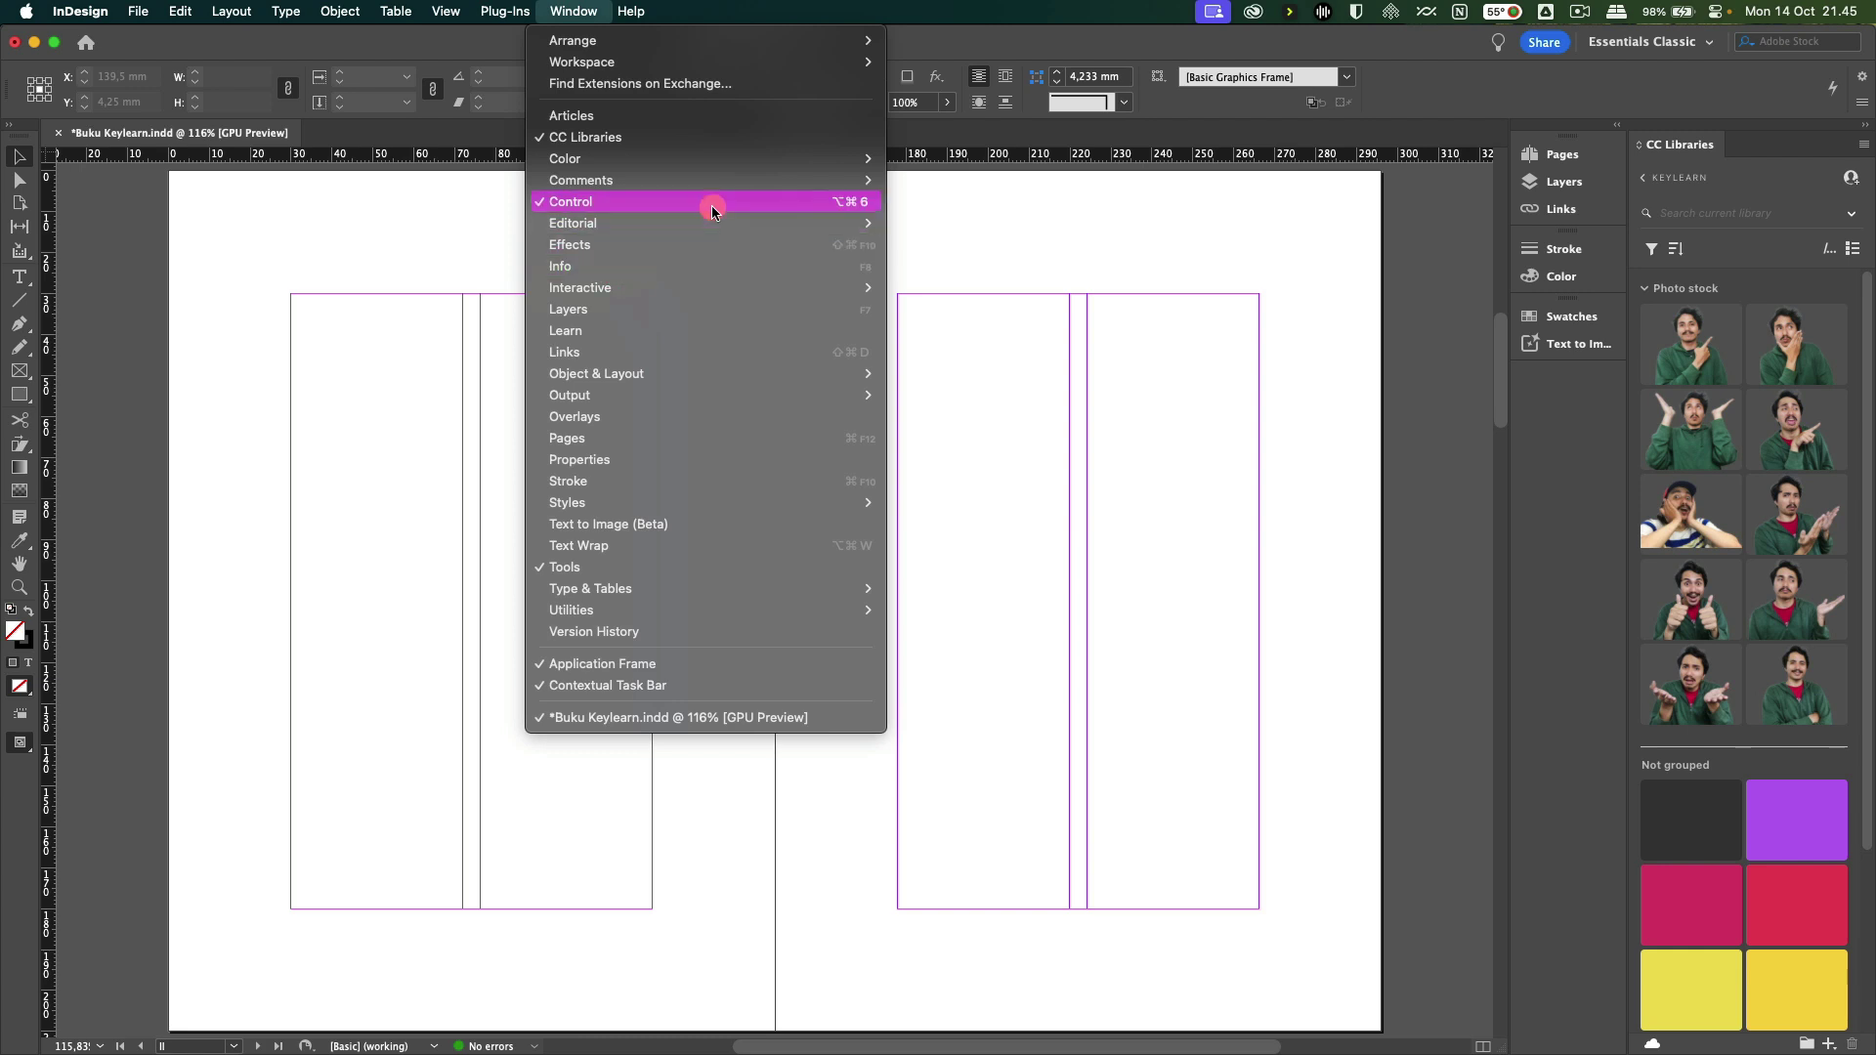
mouse_move(716, 183)
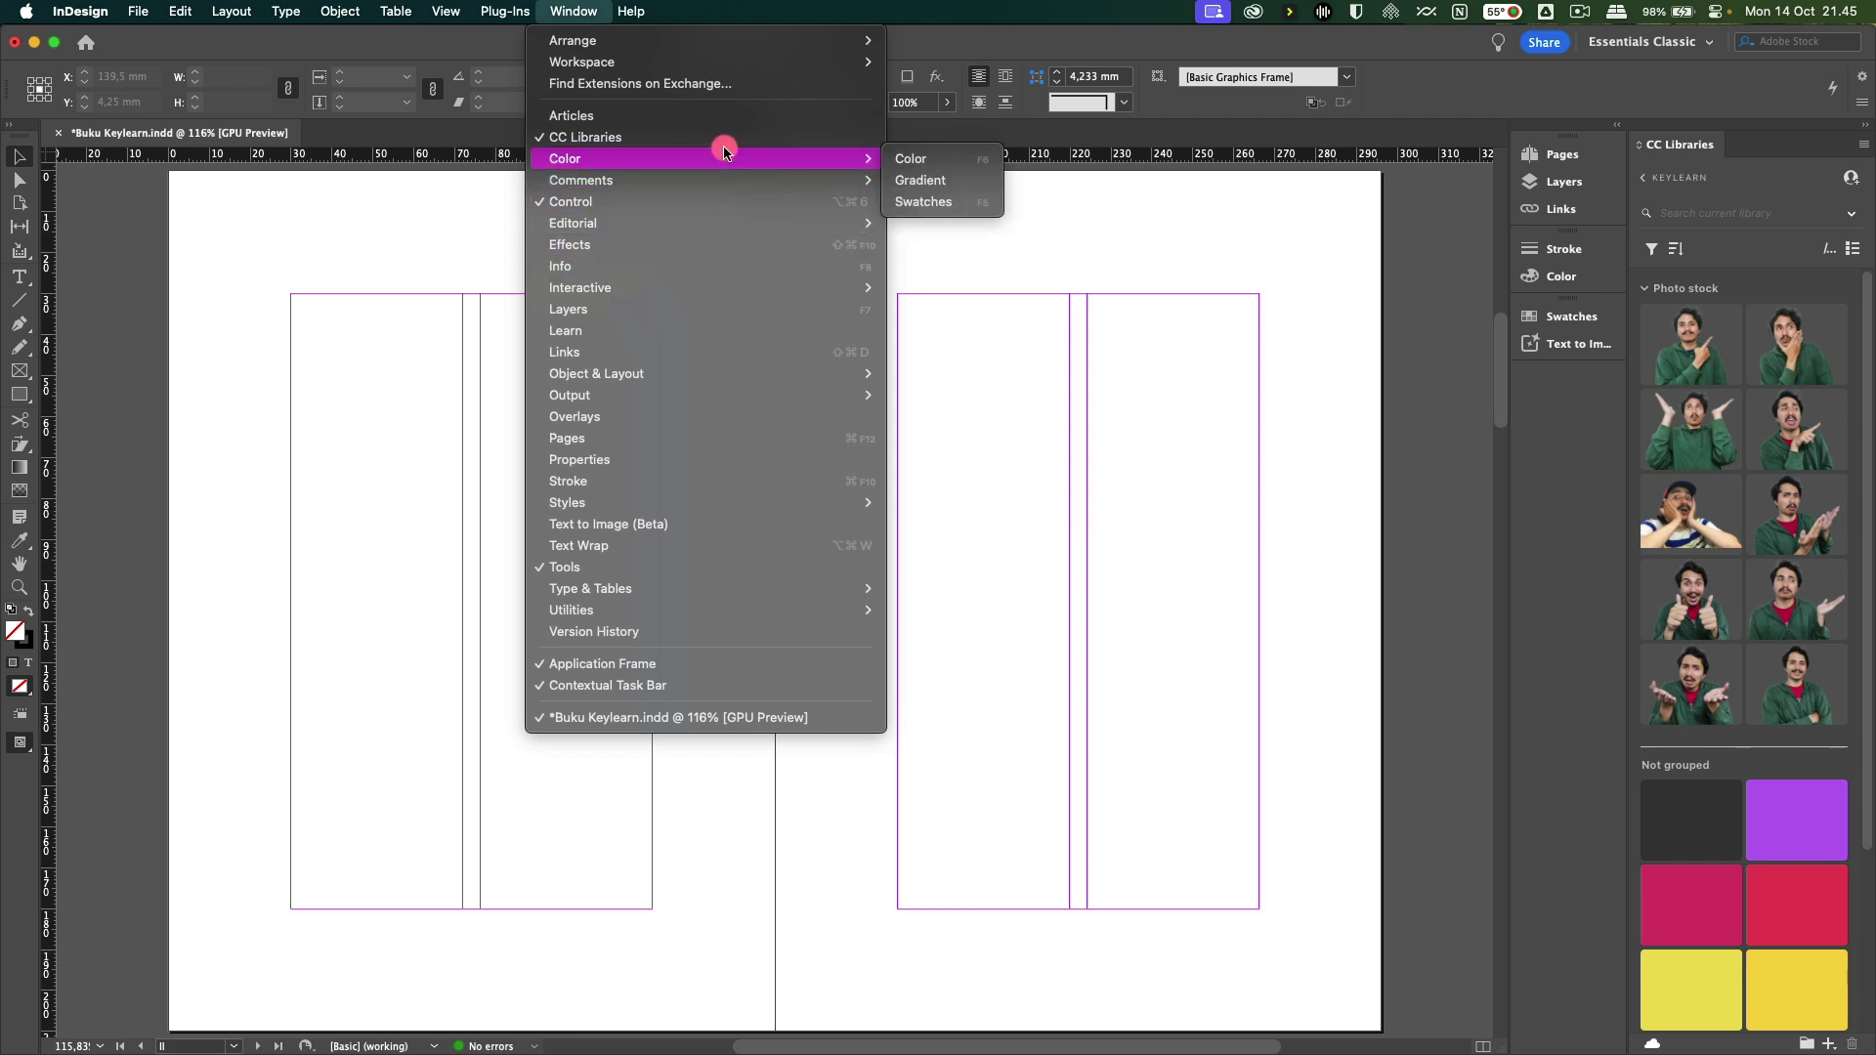
mouse_move(729, 221)
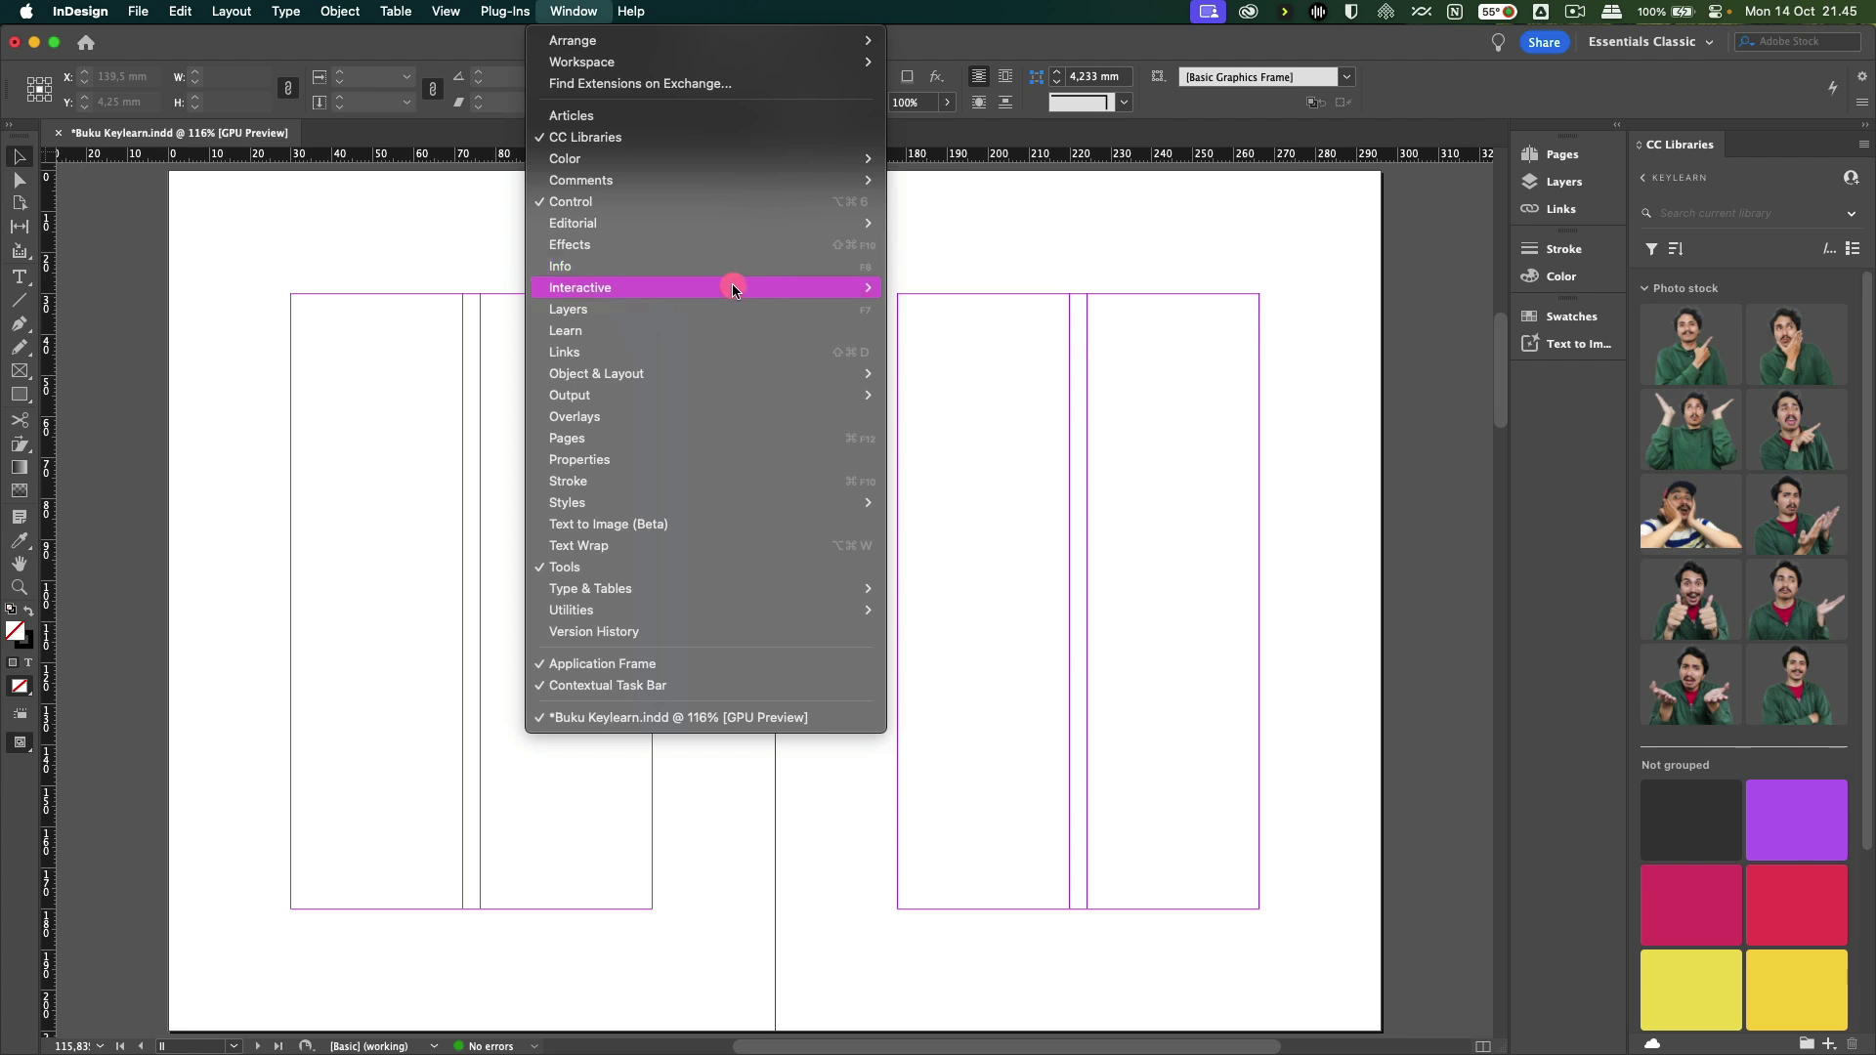
mouse_move(734, 289)
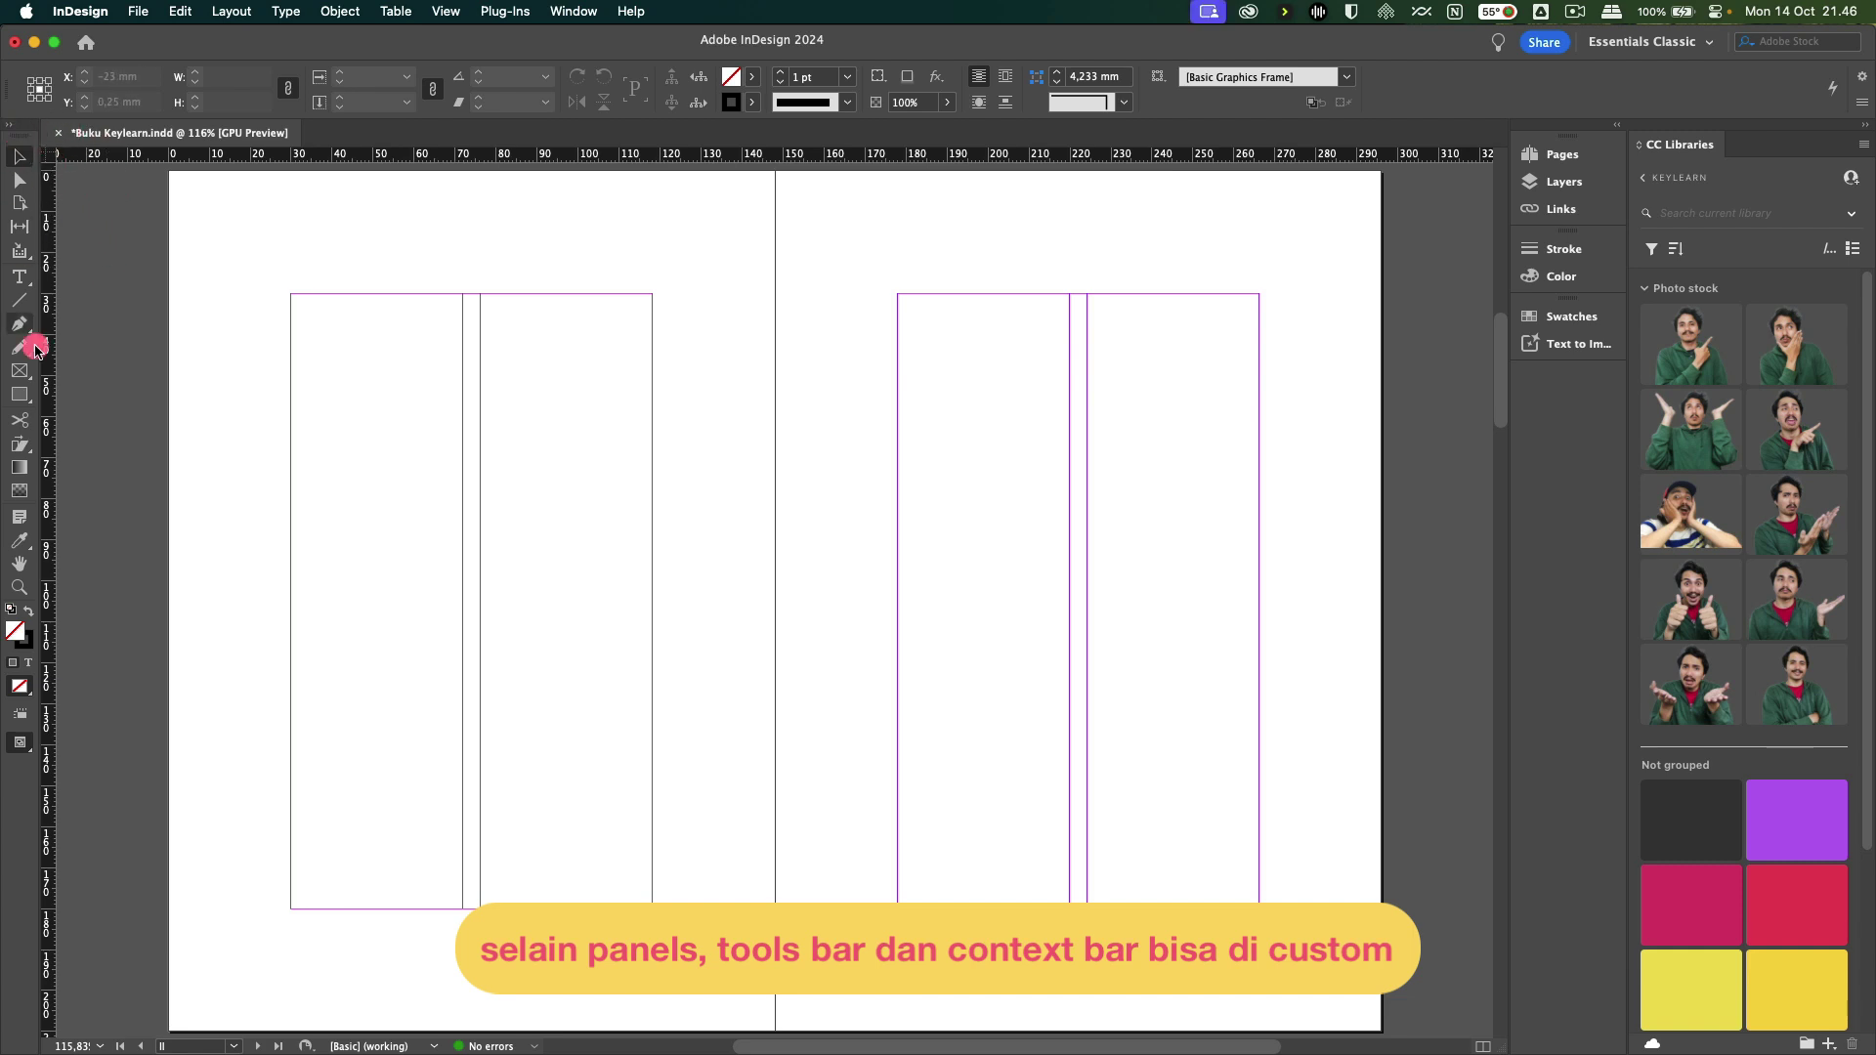
Switch the tools to a two-column layout and undock both the tools and the Control bar as floating panels
click(12, 126)
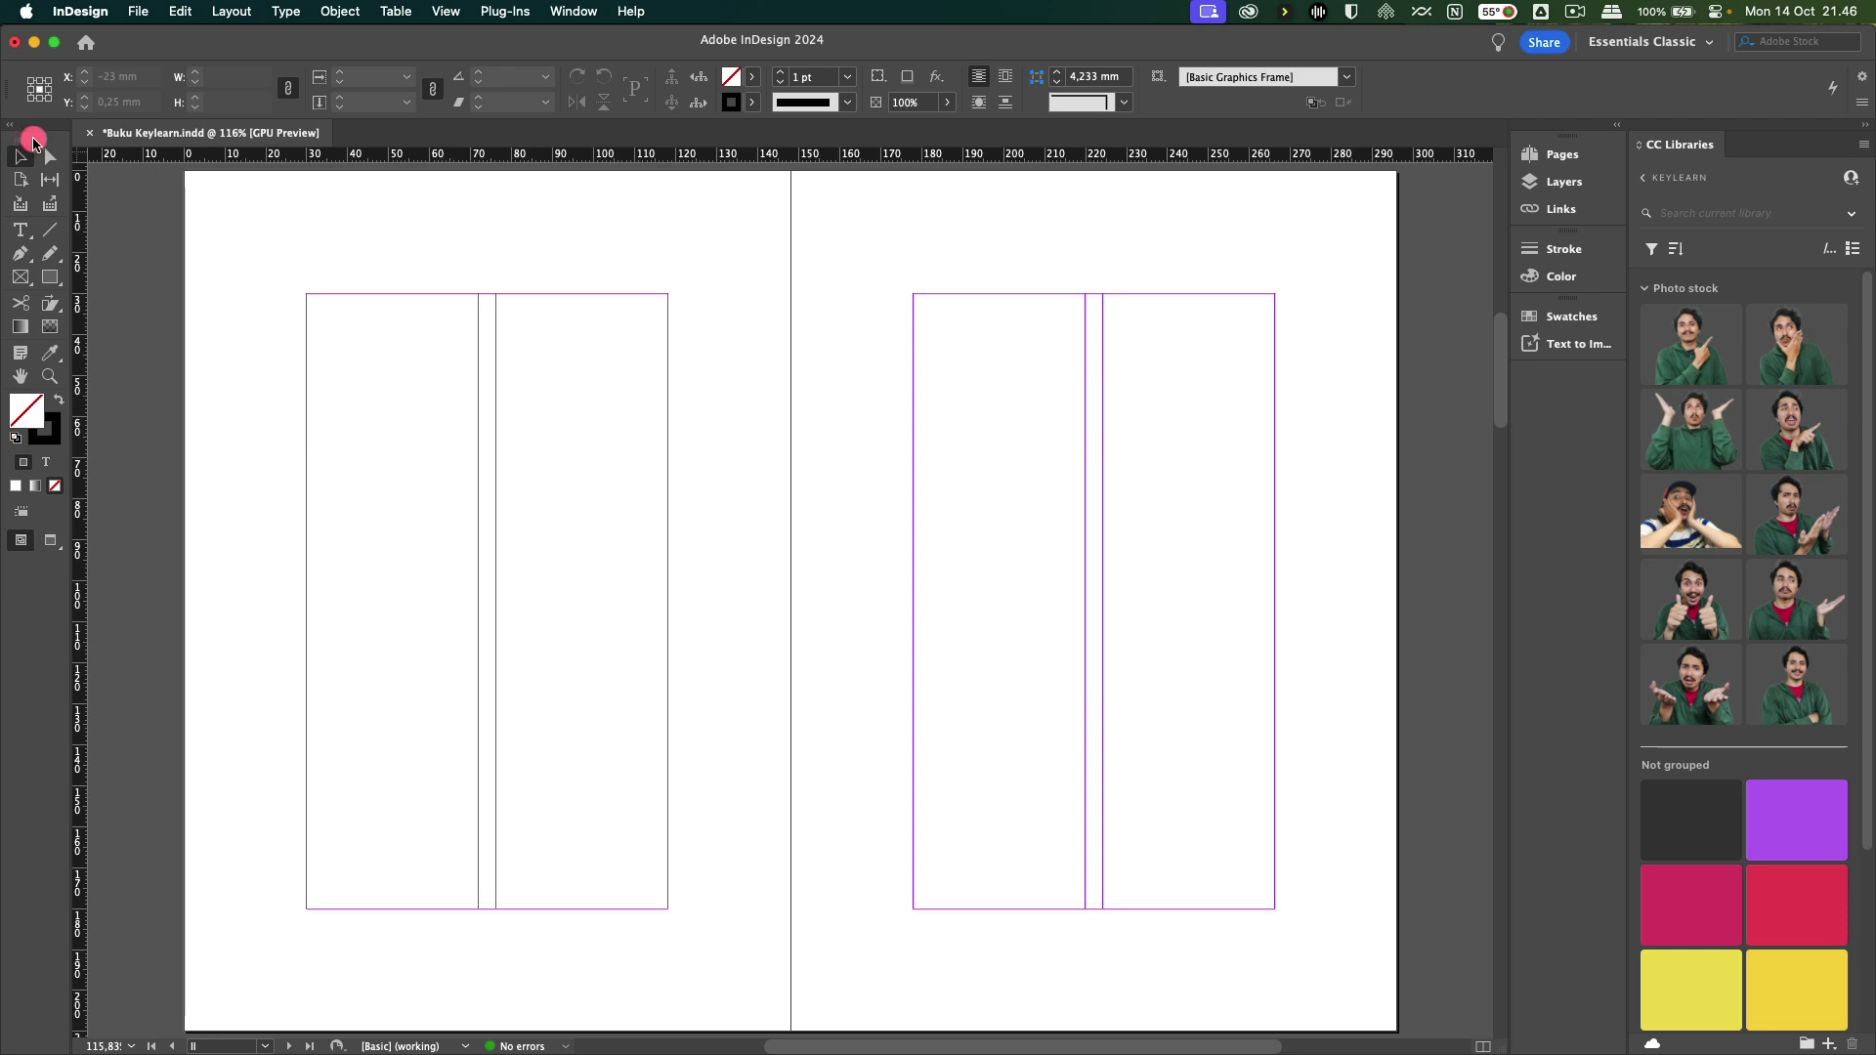
drag(32, 143, 131, 286)
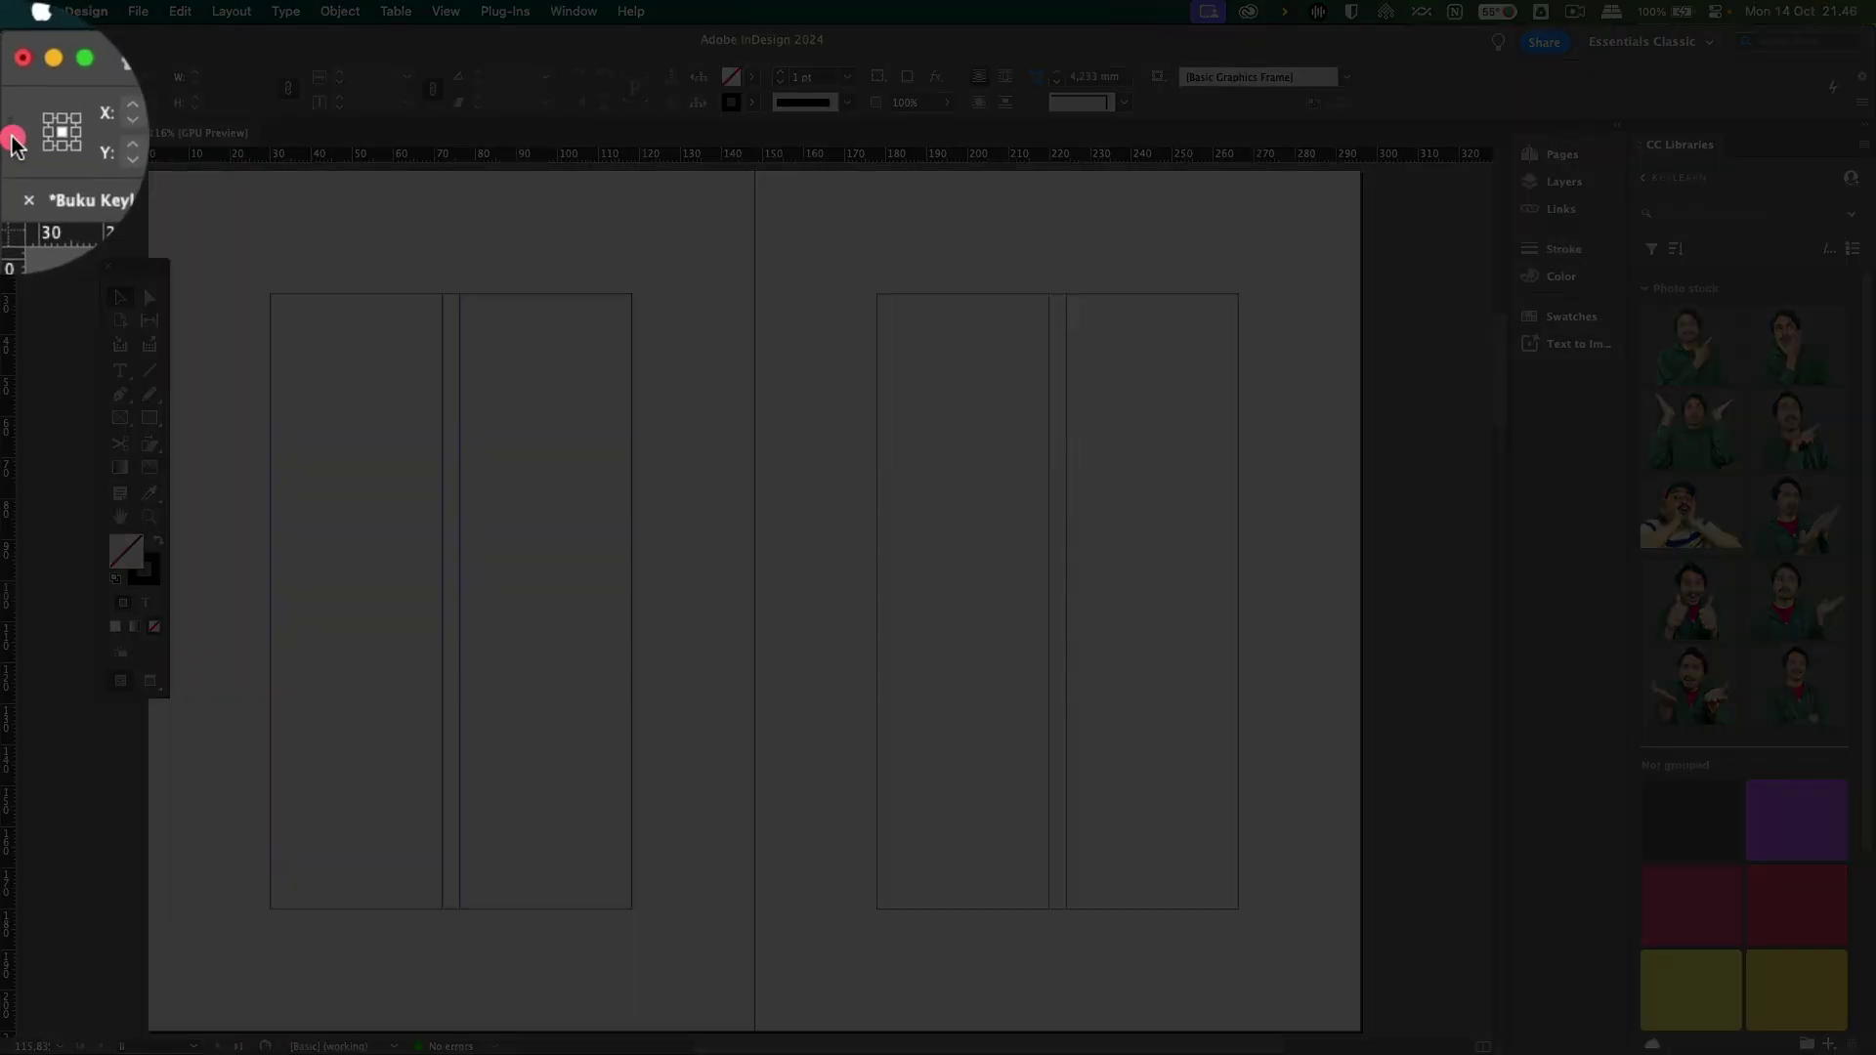
drag(8, 96, 50, 214)
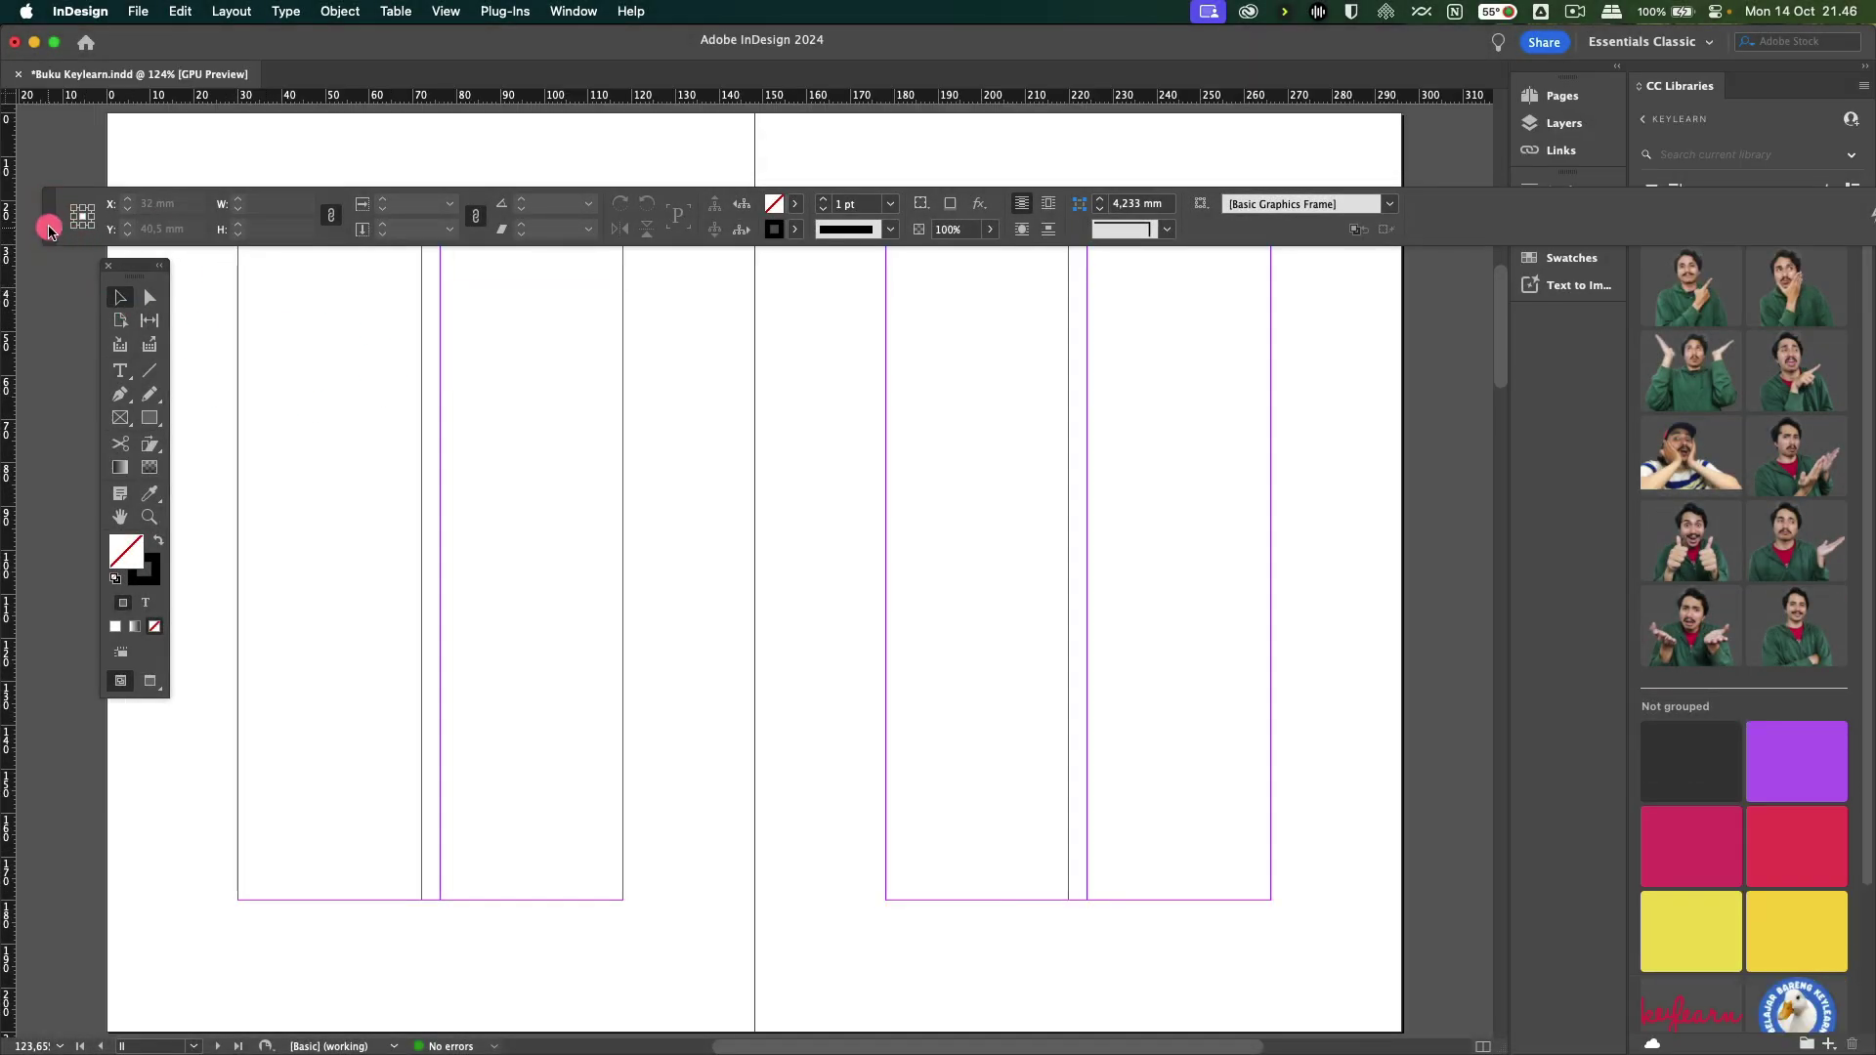
Dock the floating Control bar and the floating tools back in their original places at the window edges
click(41, 118)
drag(66, 211, 28, 76)
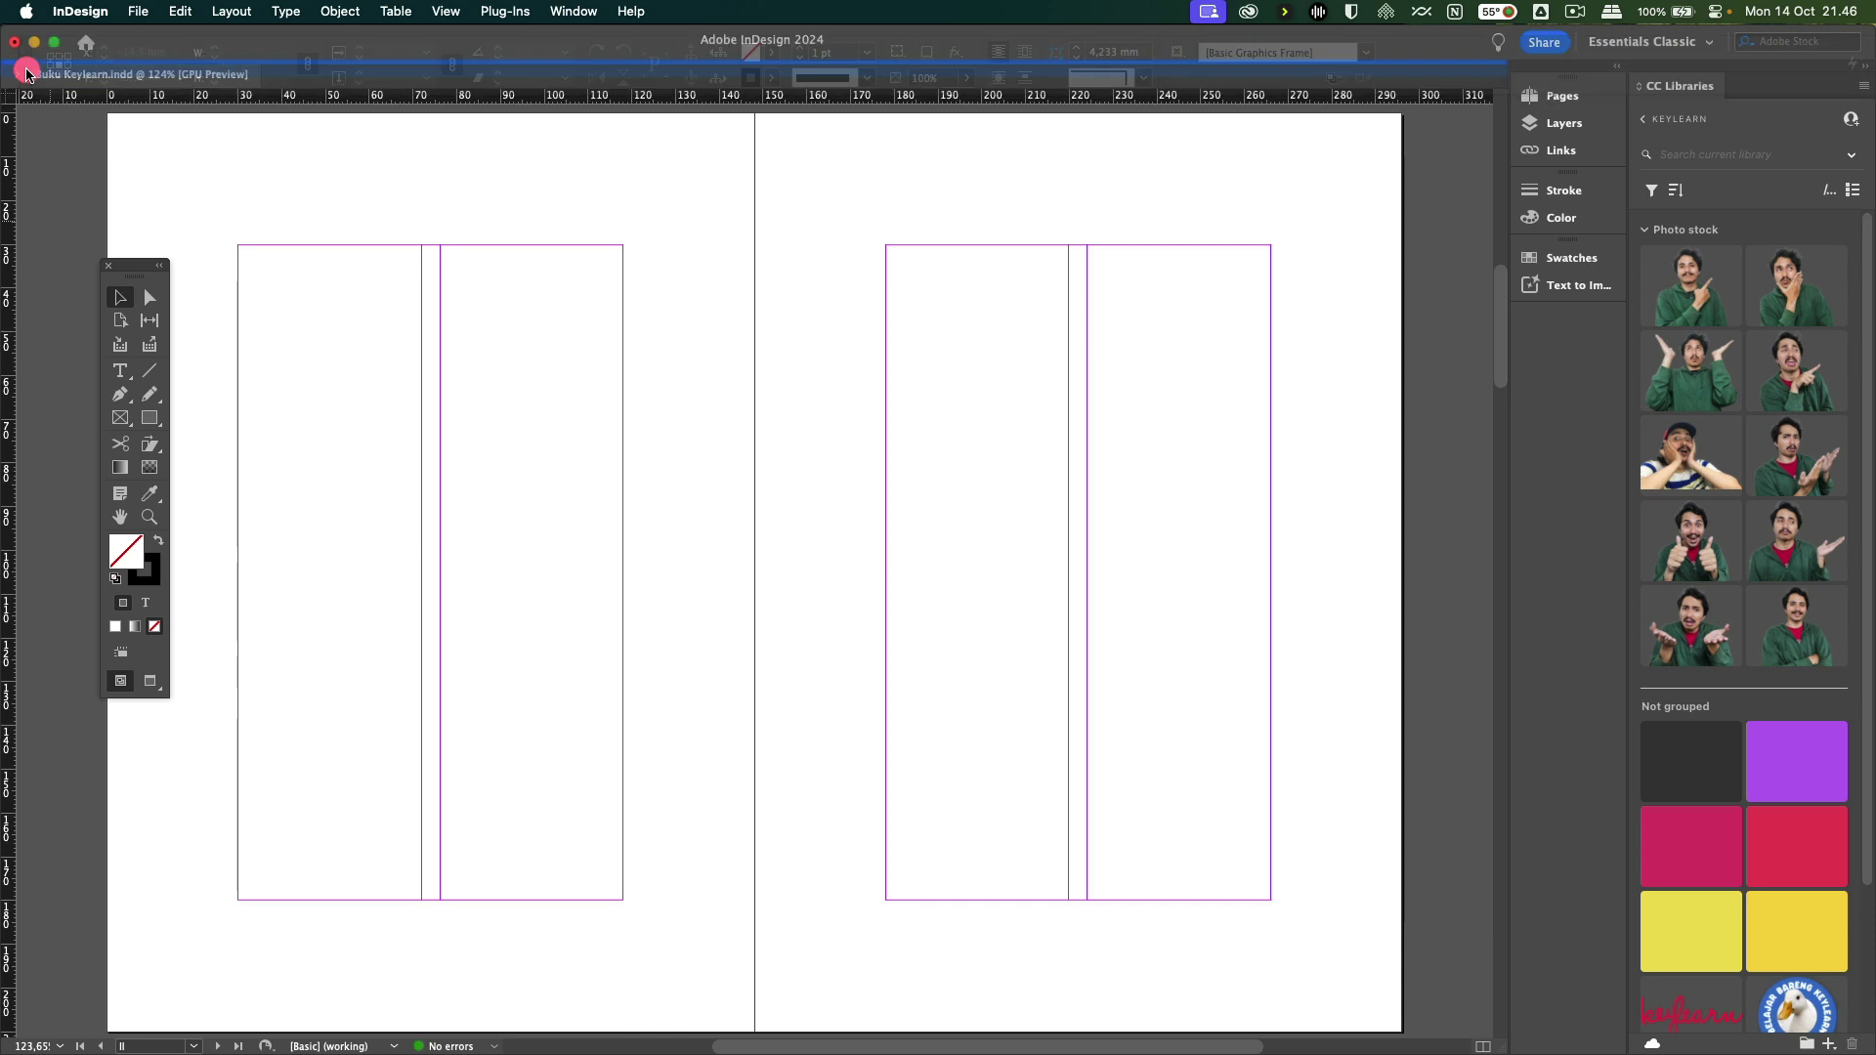
drag(128, 276, 15, 254)
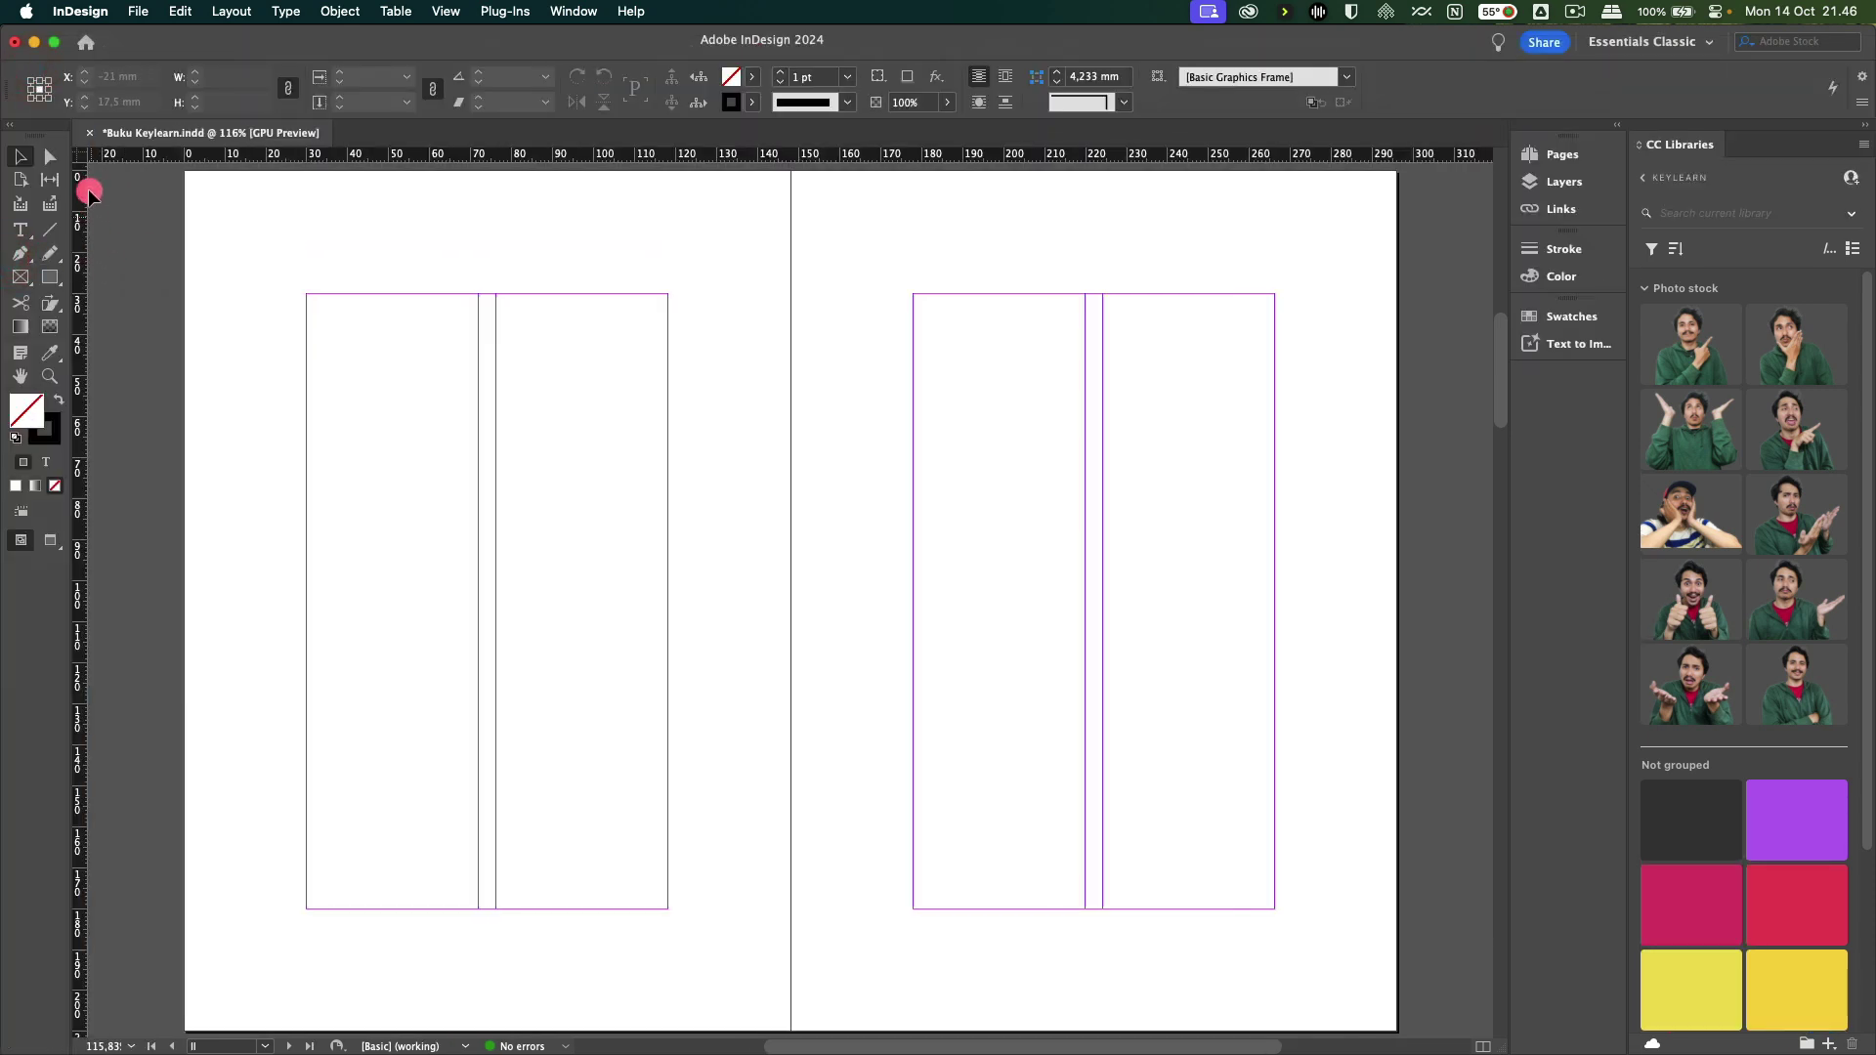
click(18, 131)
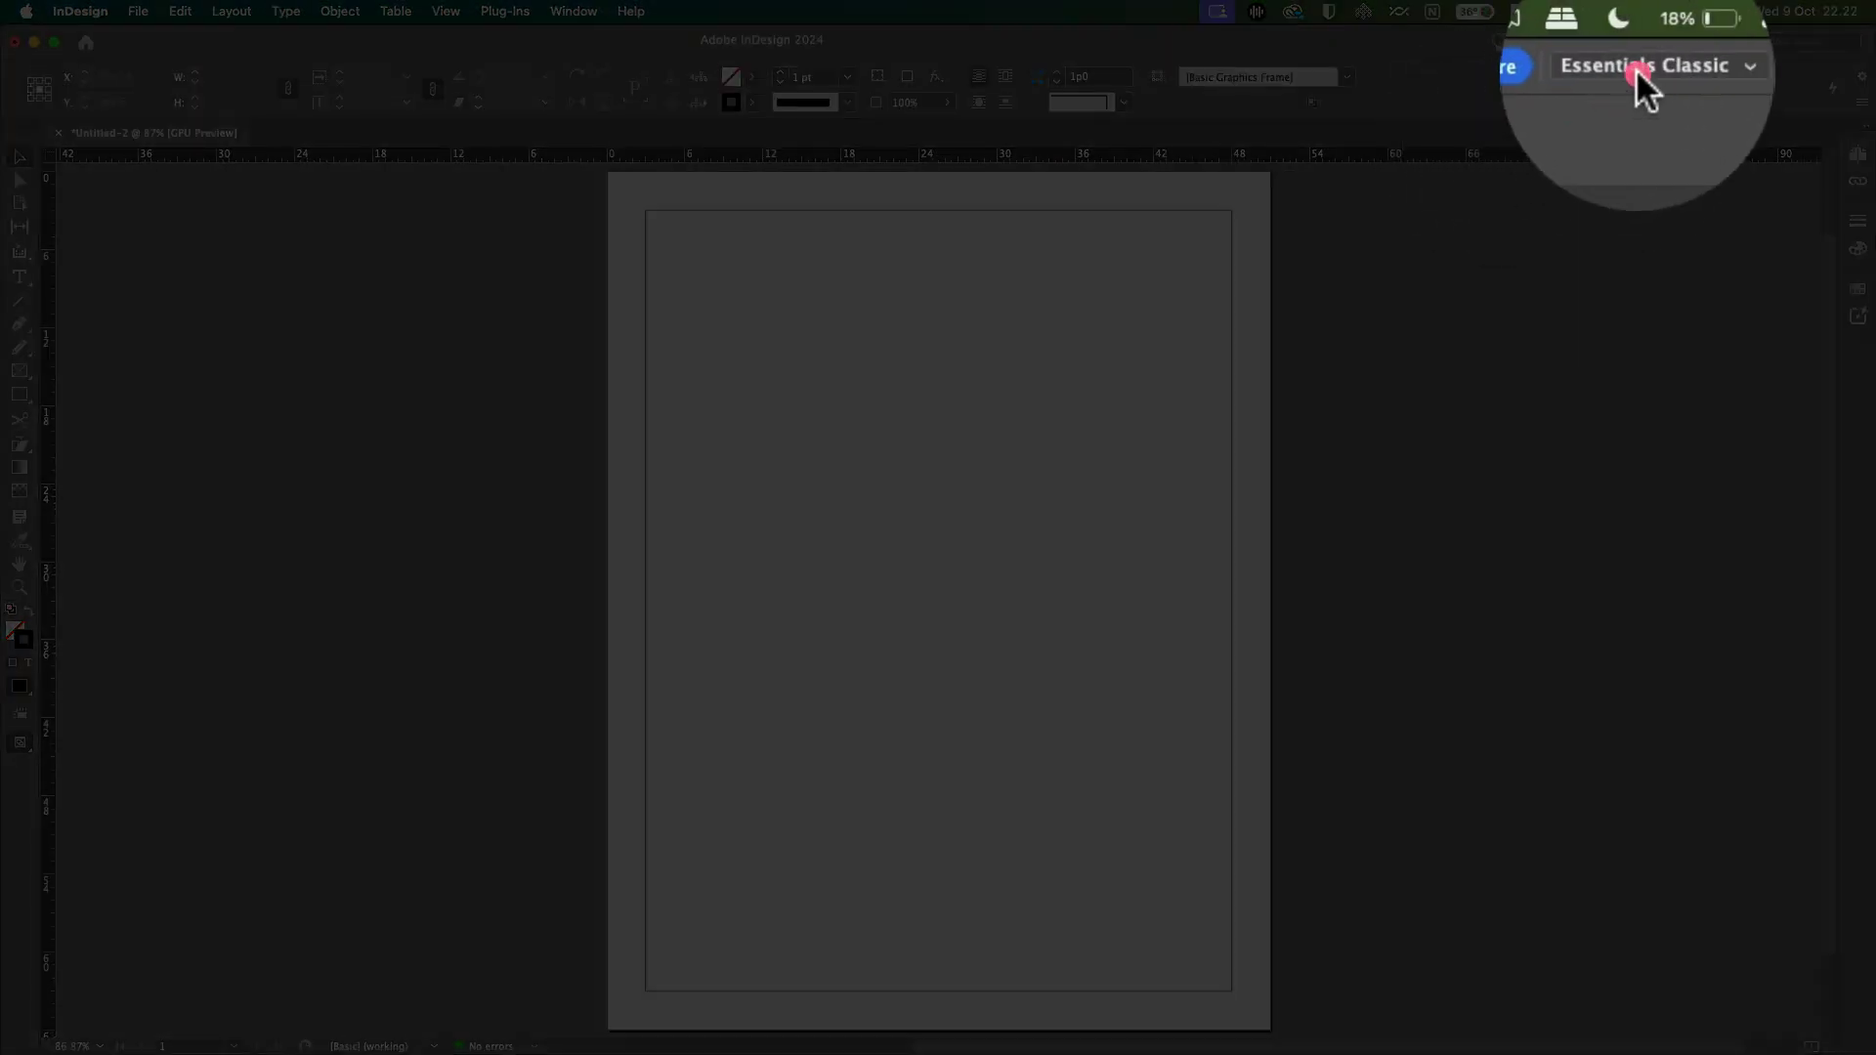
Reset the Essentials Classic workspace to its default panel layout
click(1651, 42)
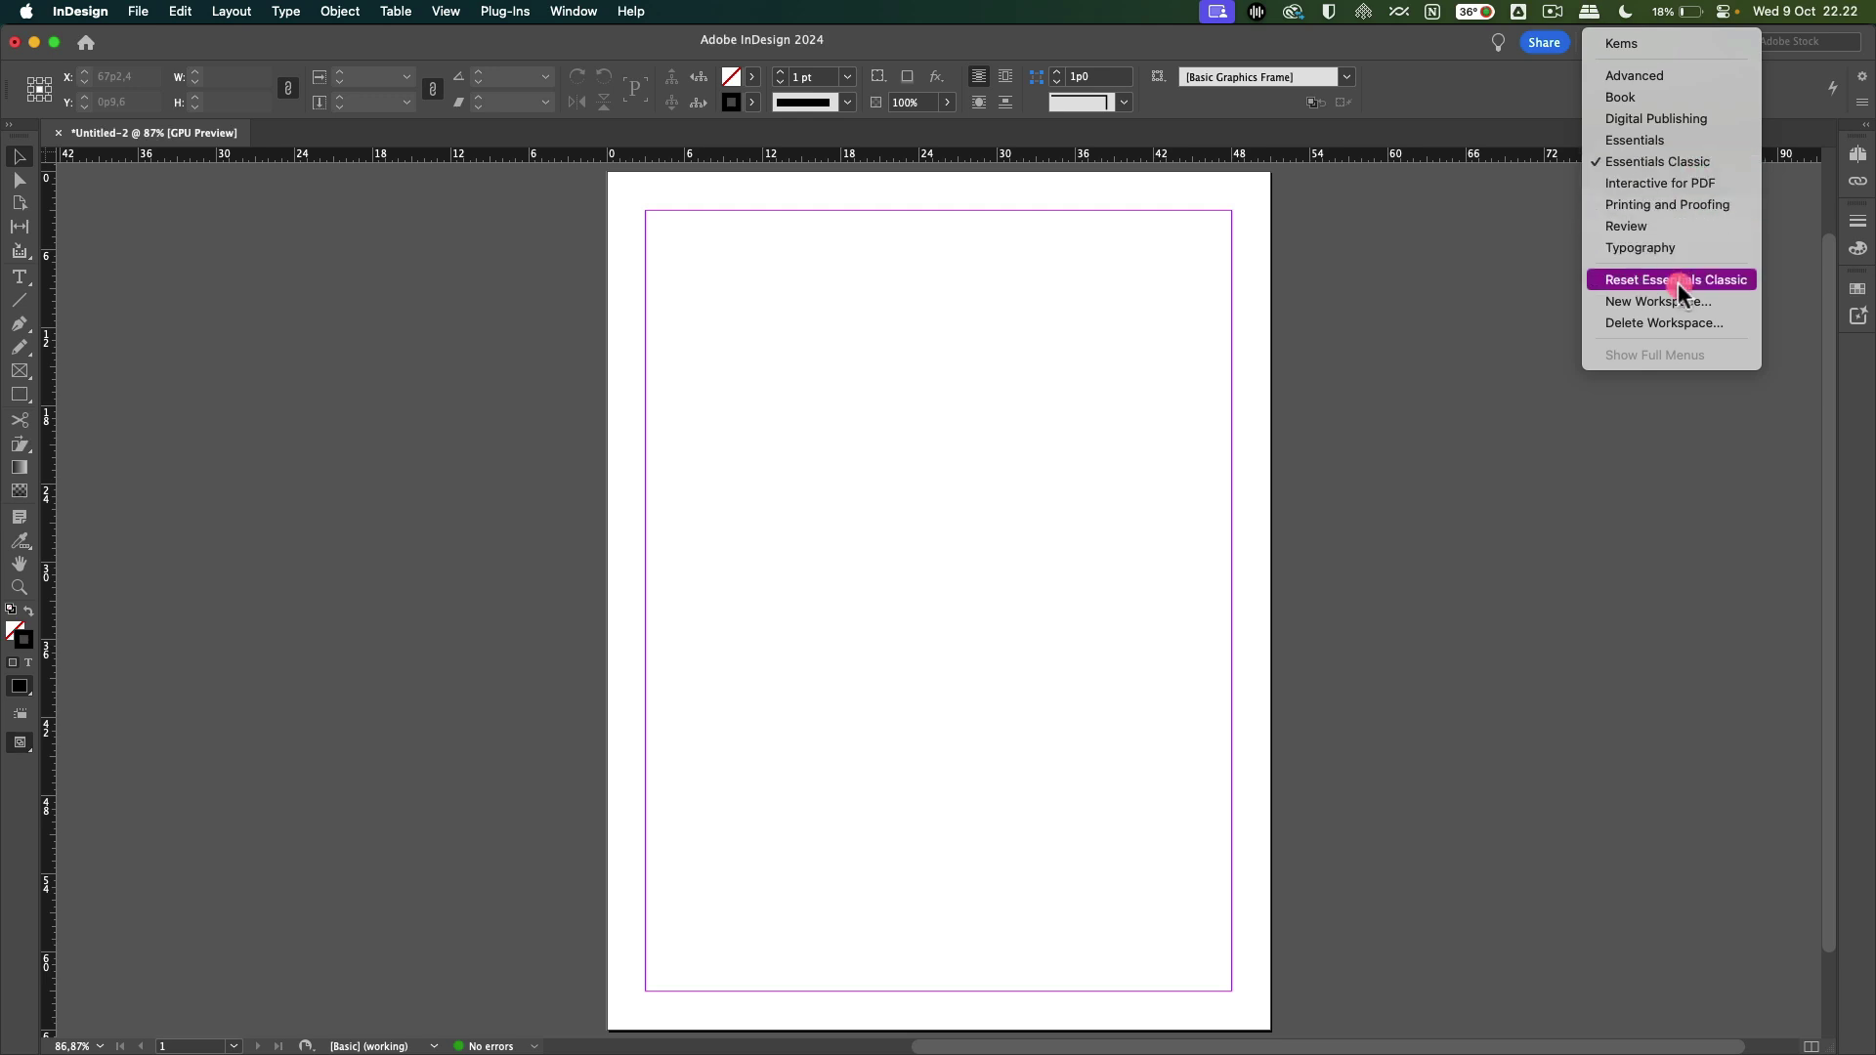
click(1678, 280)
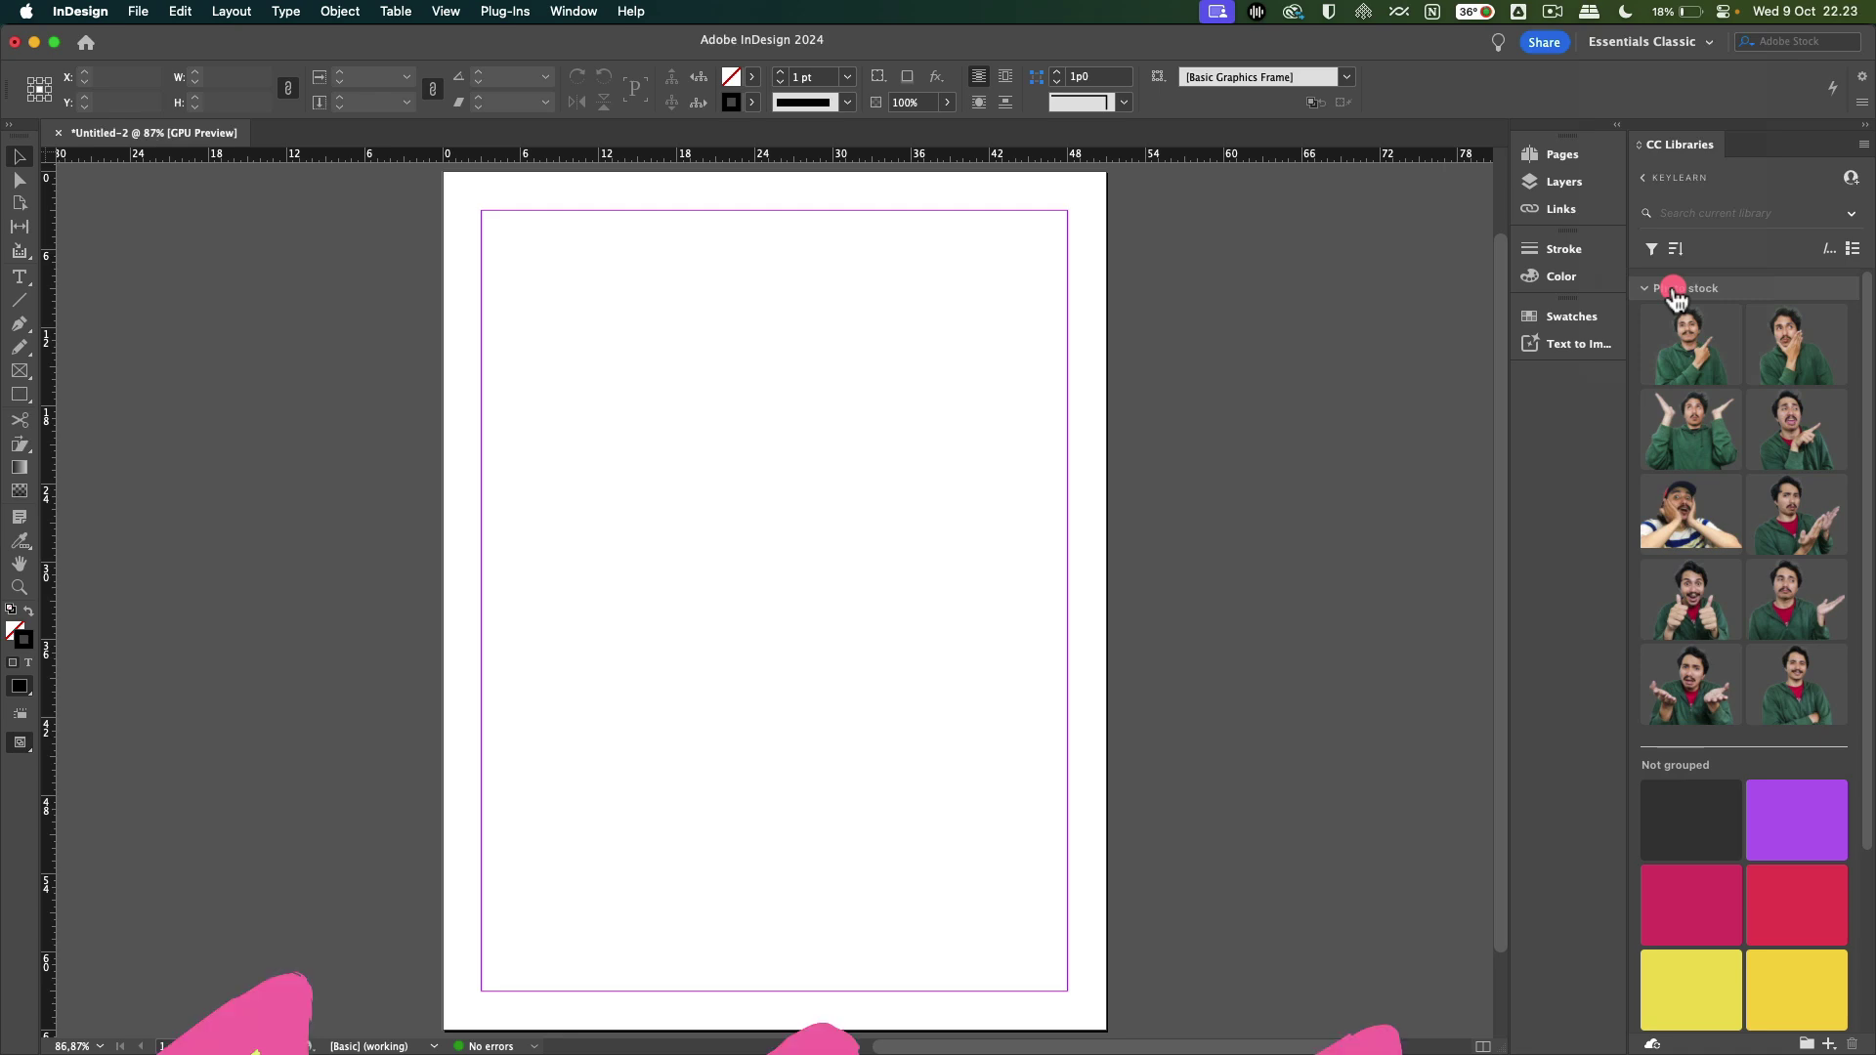
click(1650, 41)
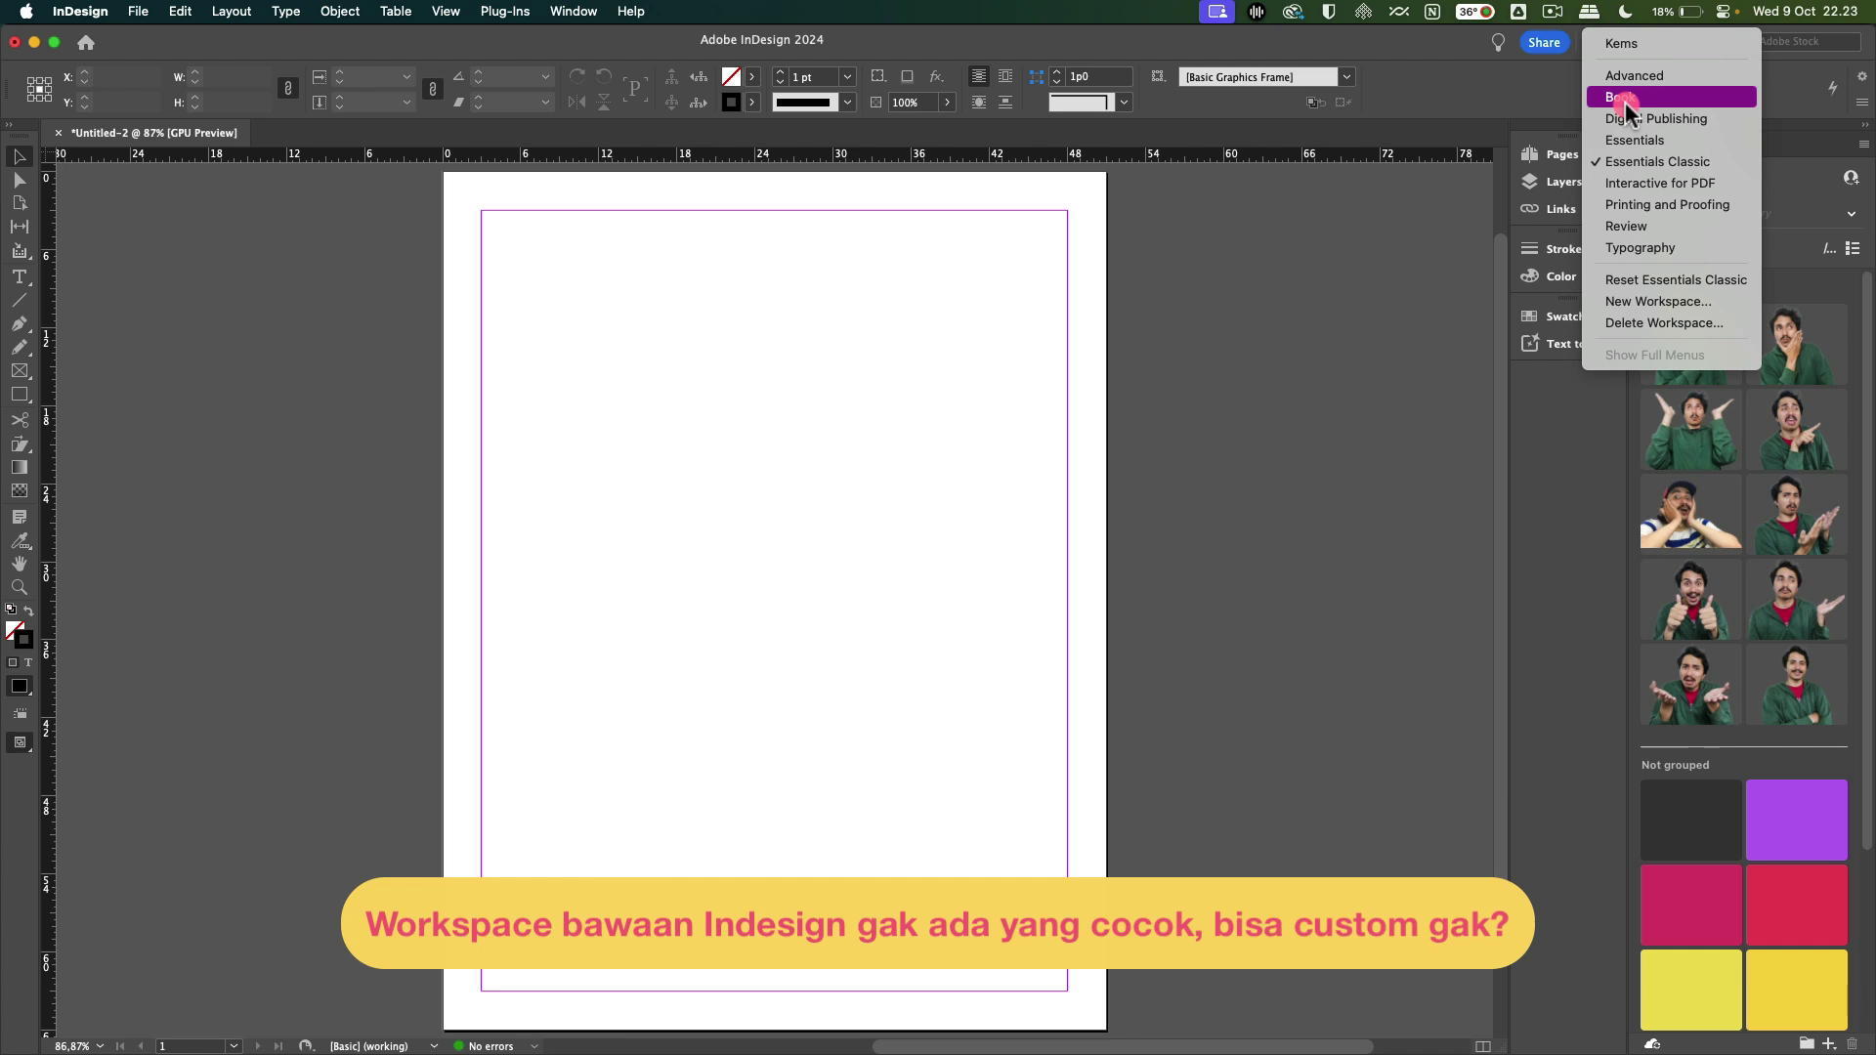
click(1367, 209)
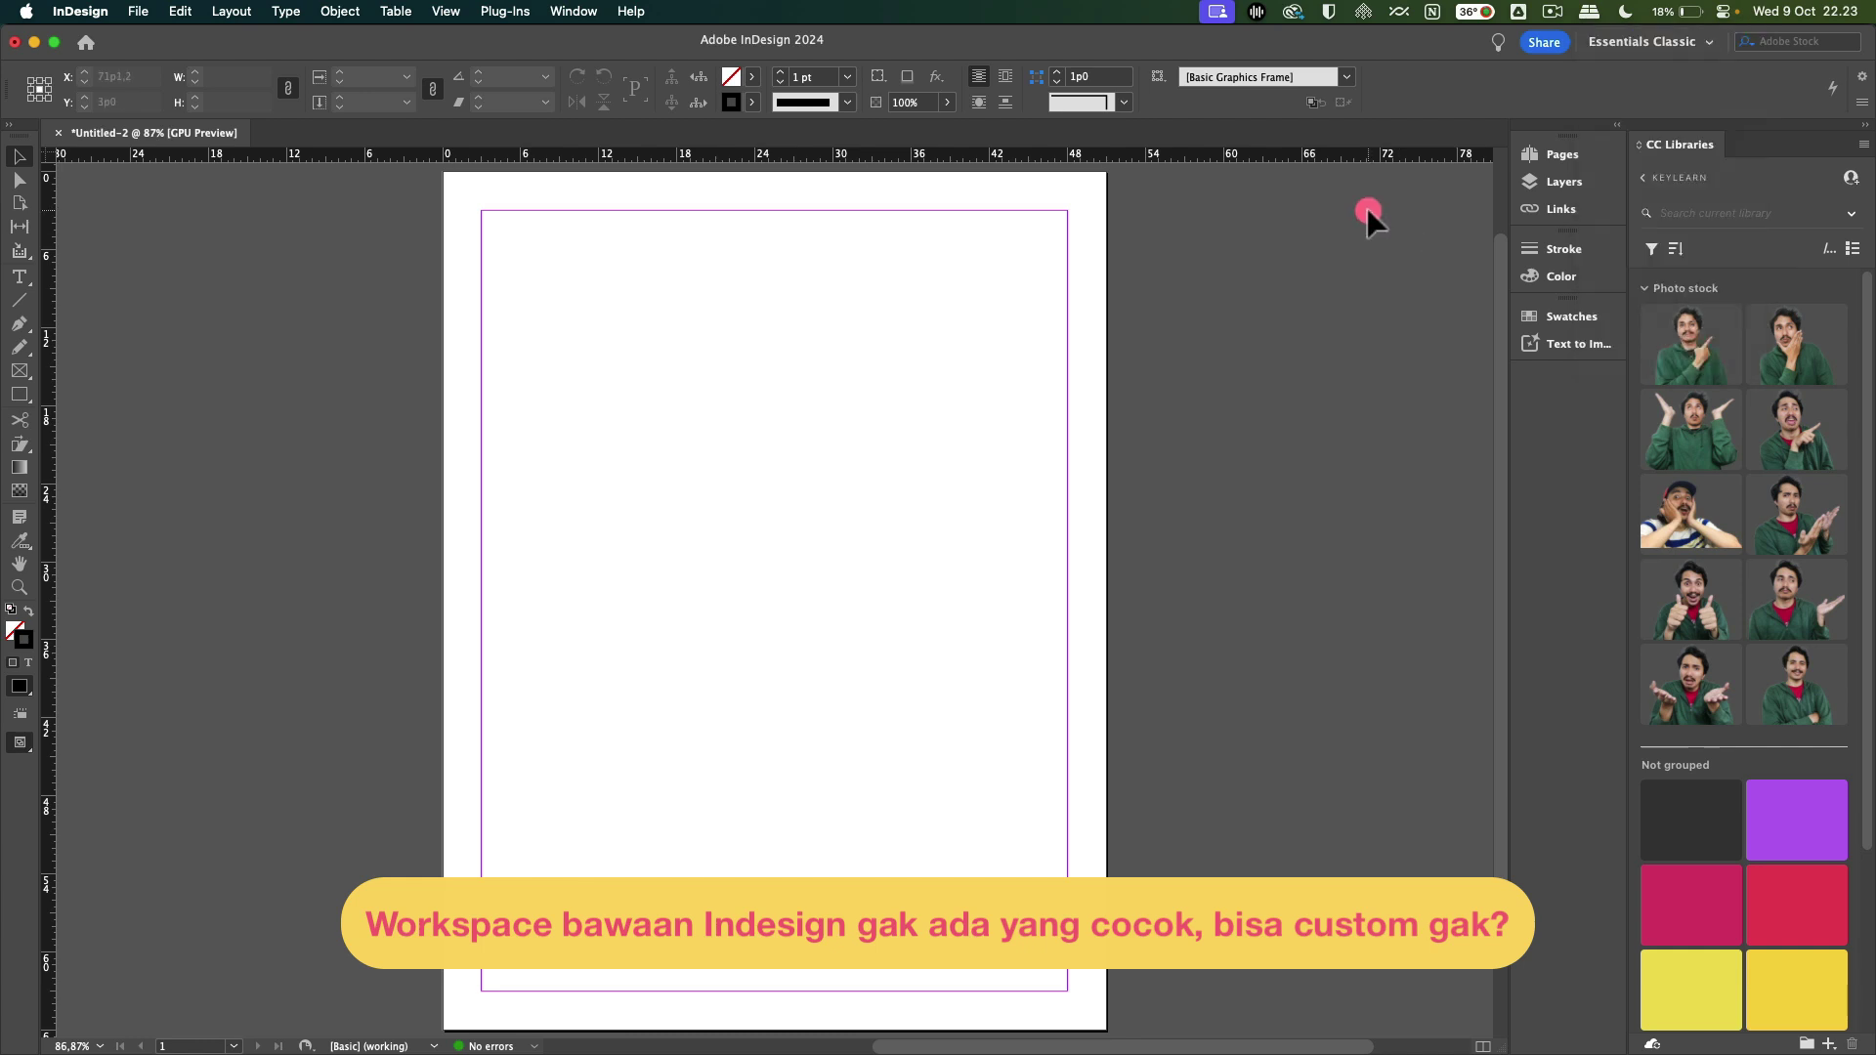
click(1607, 45)
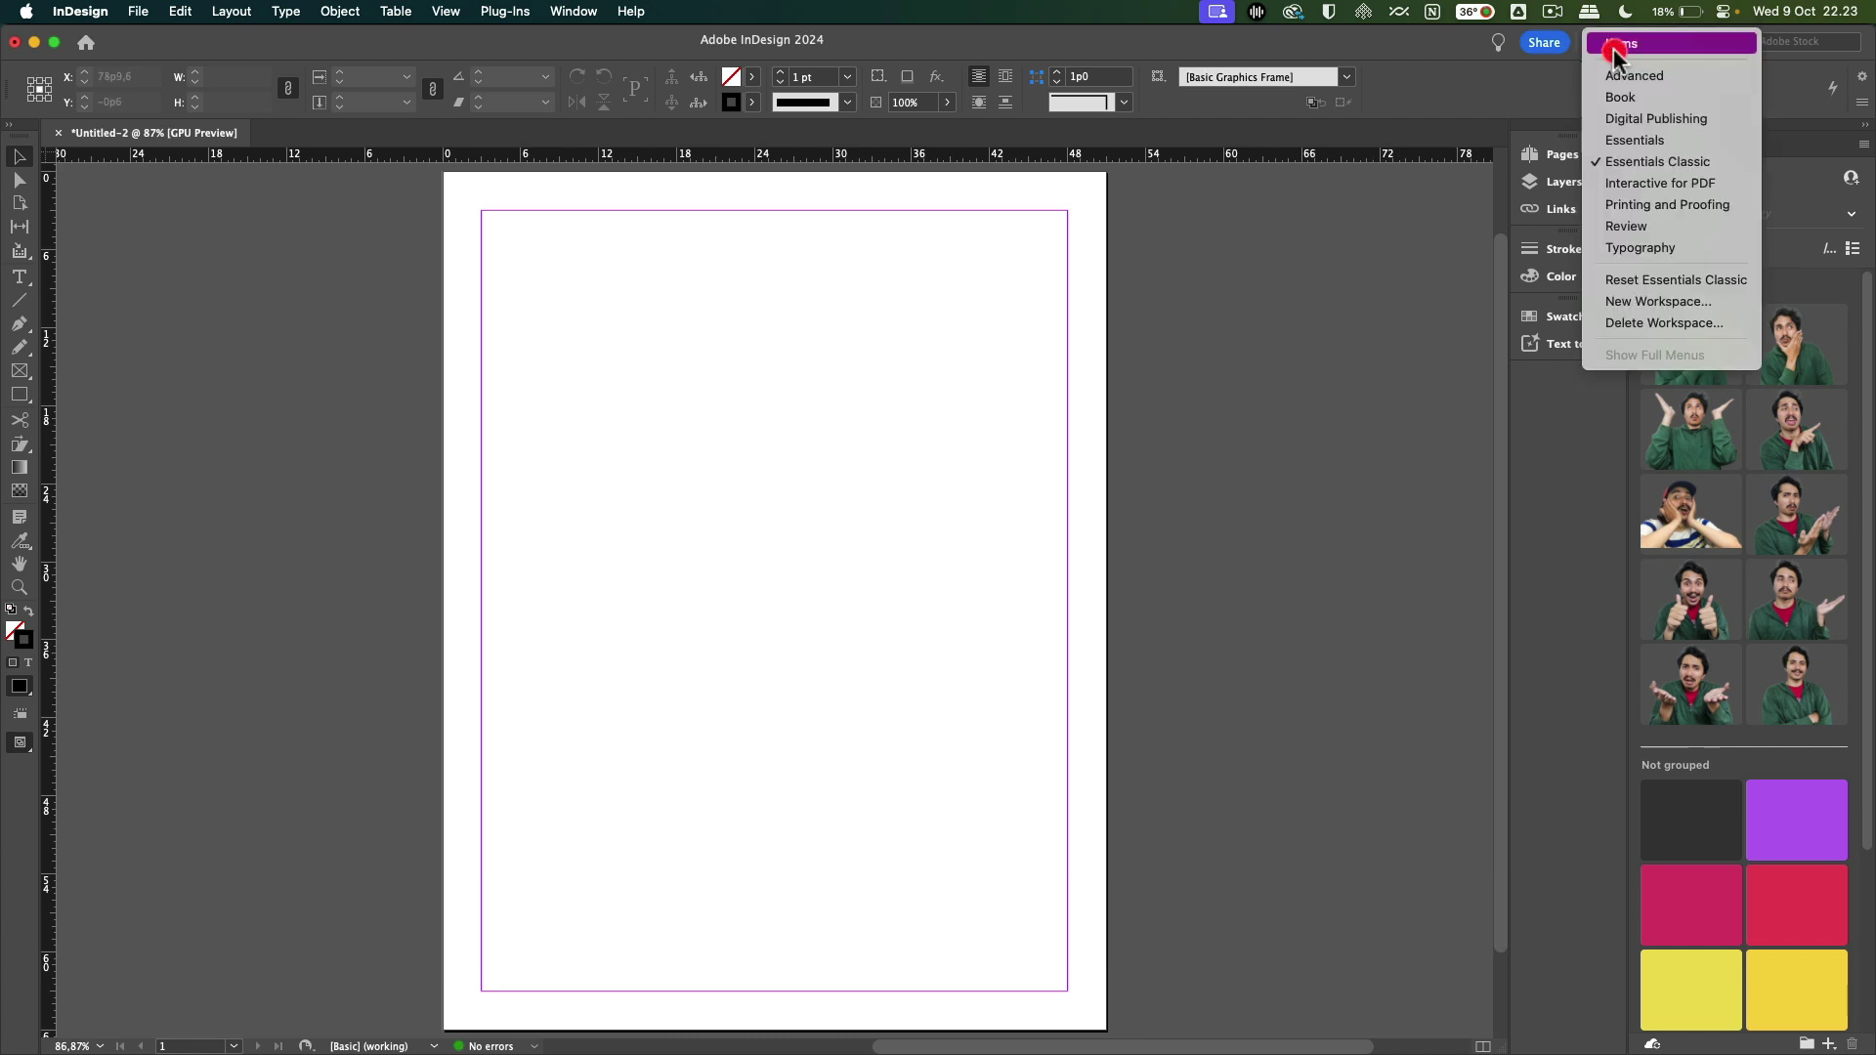
click(1365, 277)
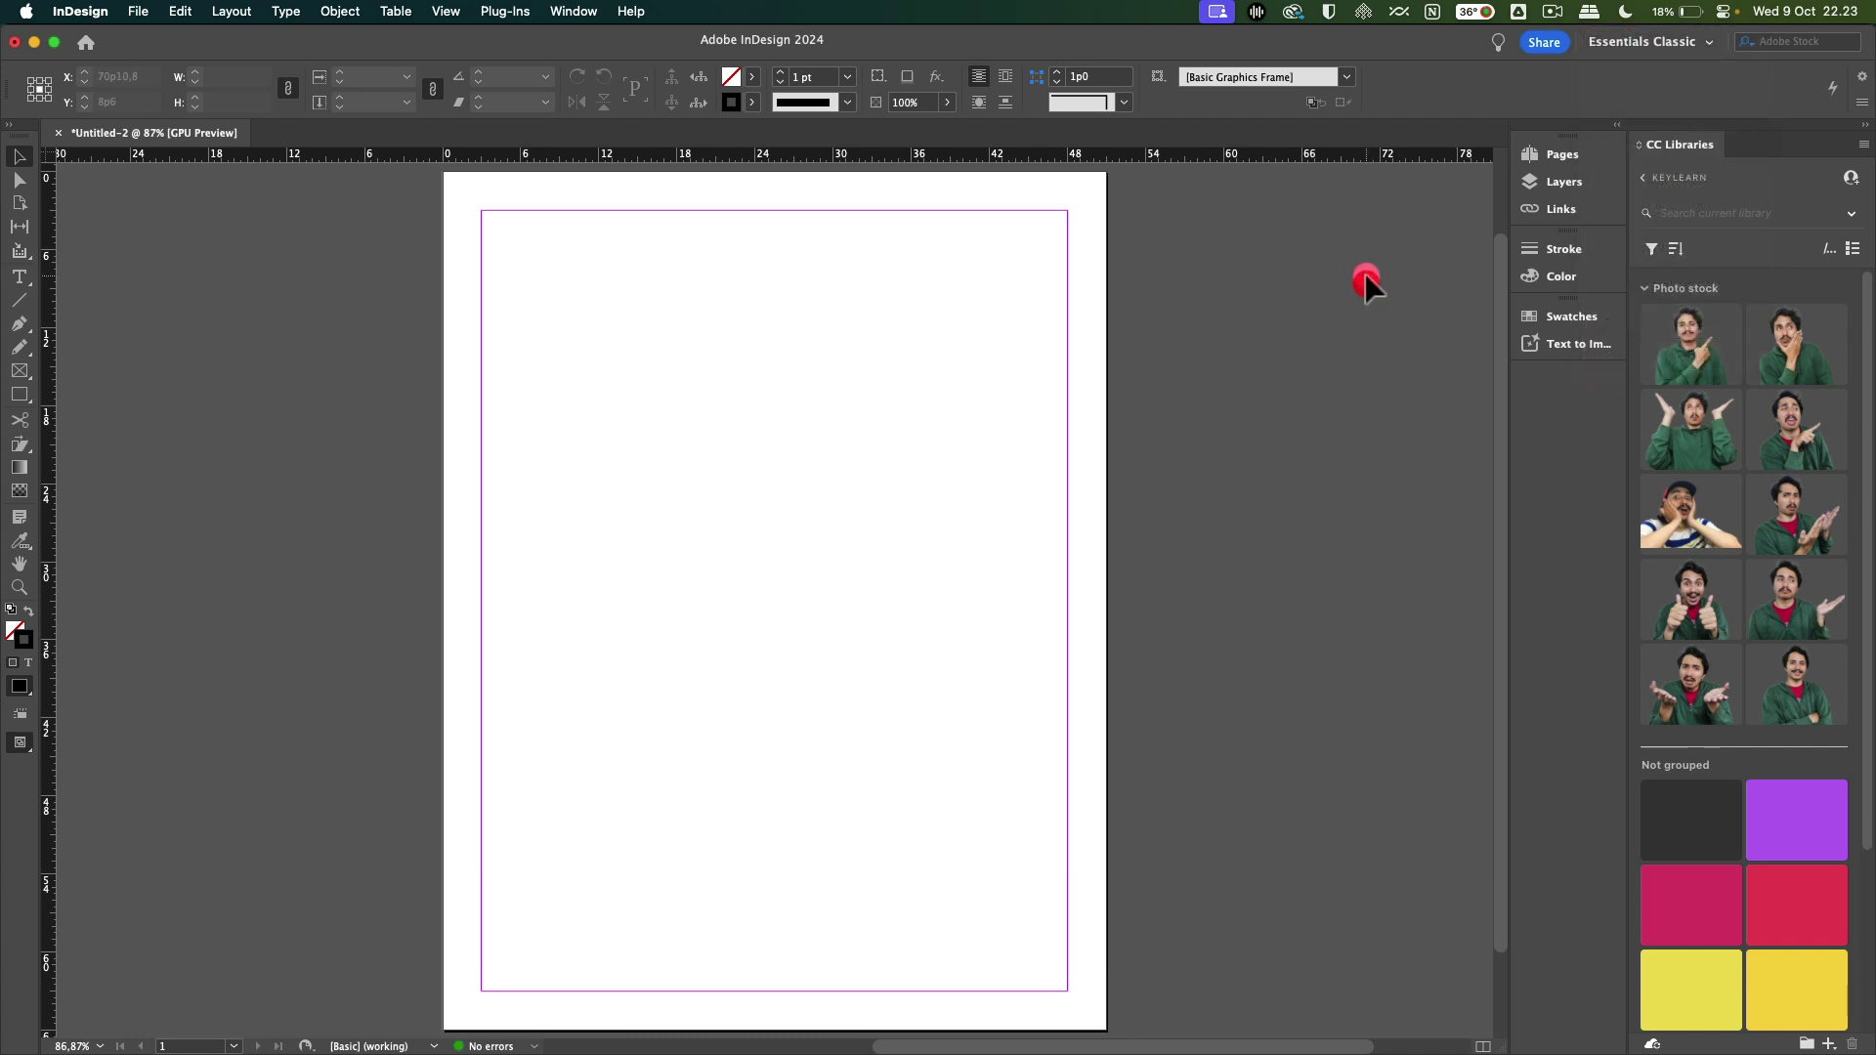
Add the Cross-References panel to the dock below Text to Image, and close the floating Articles and Liquid Layout panel group
click(574, 10)
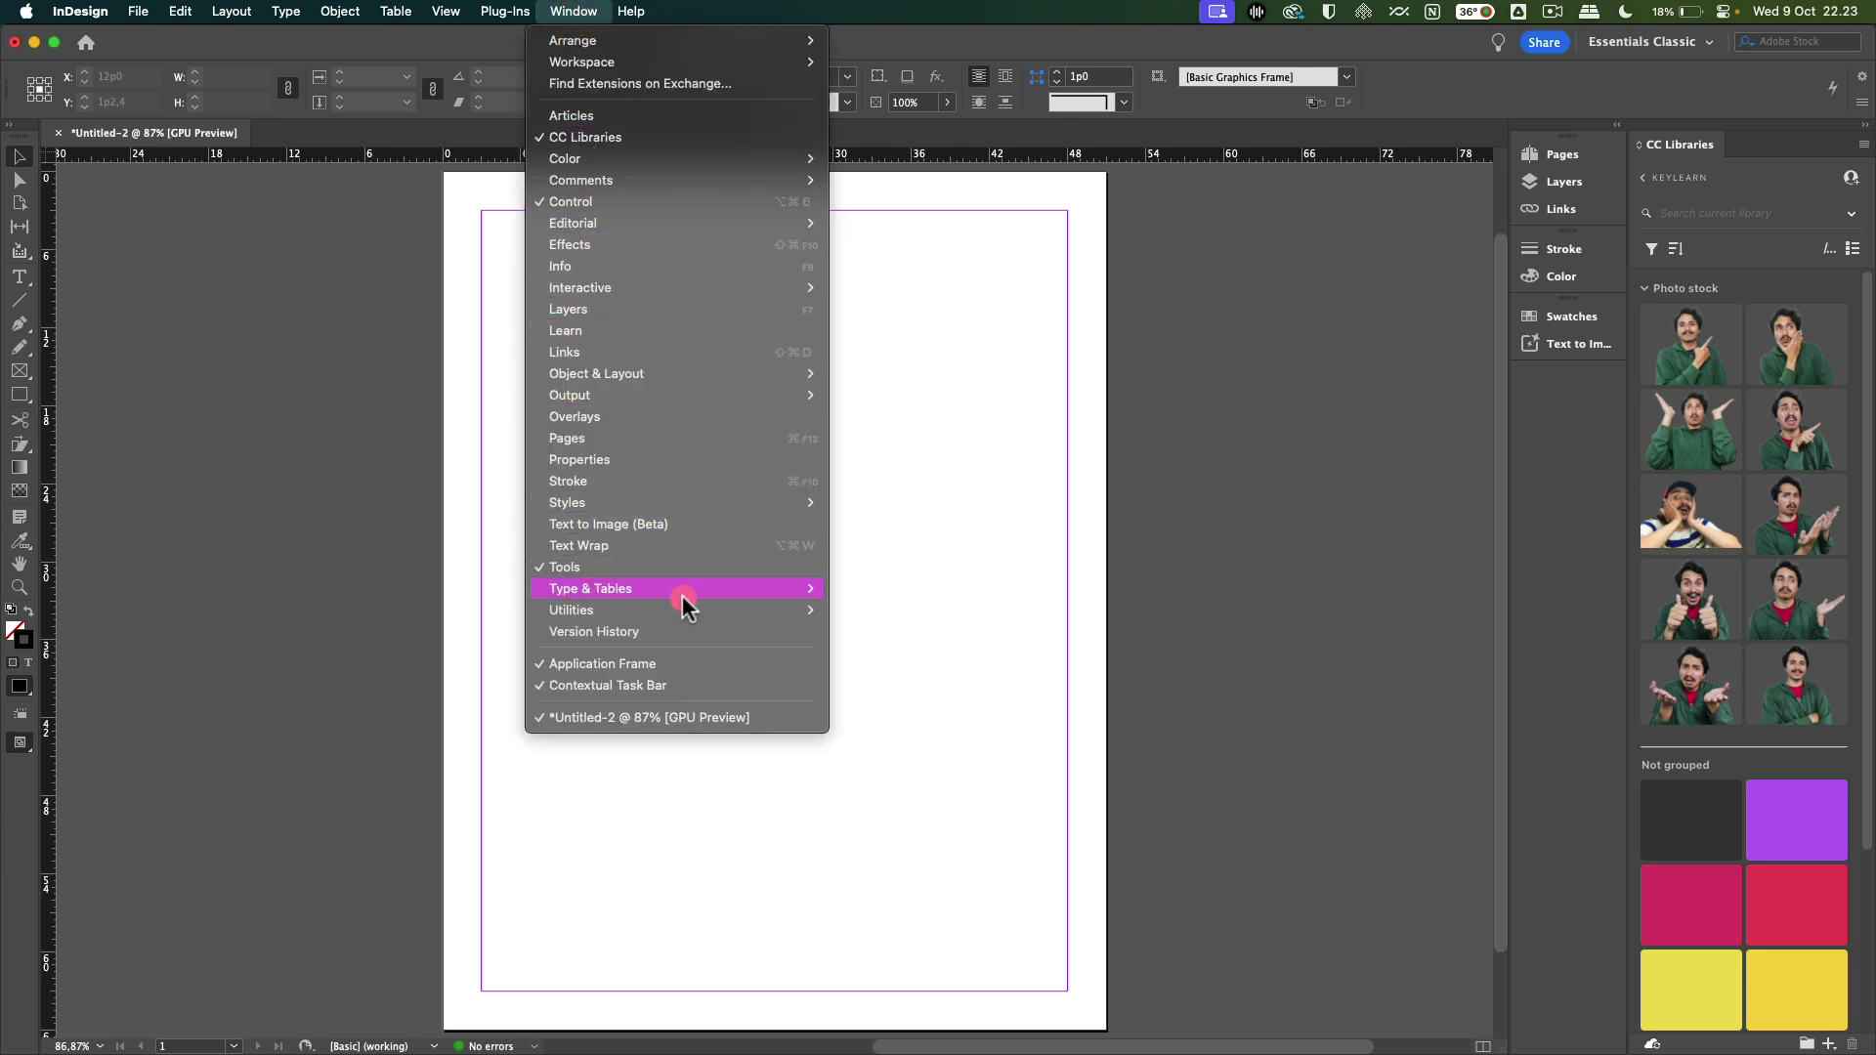
mouse_move(686, 610)
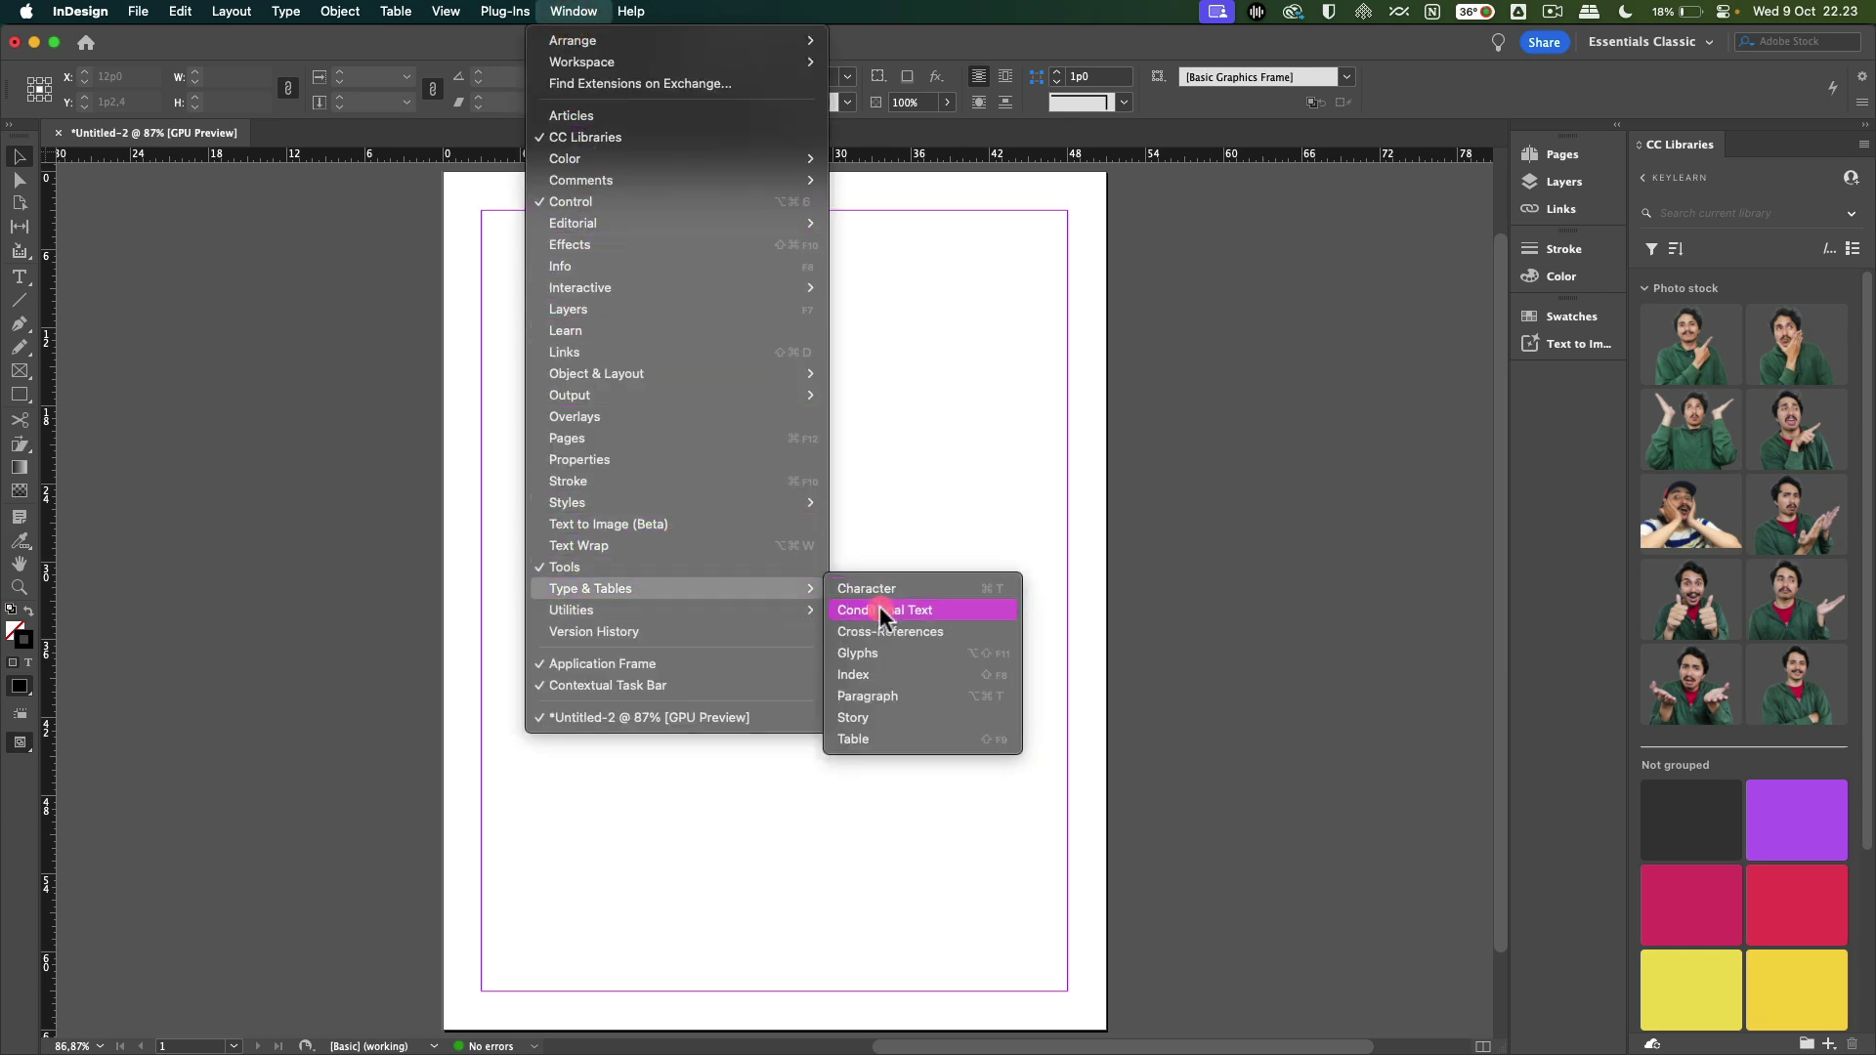
click(894, 633)
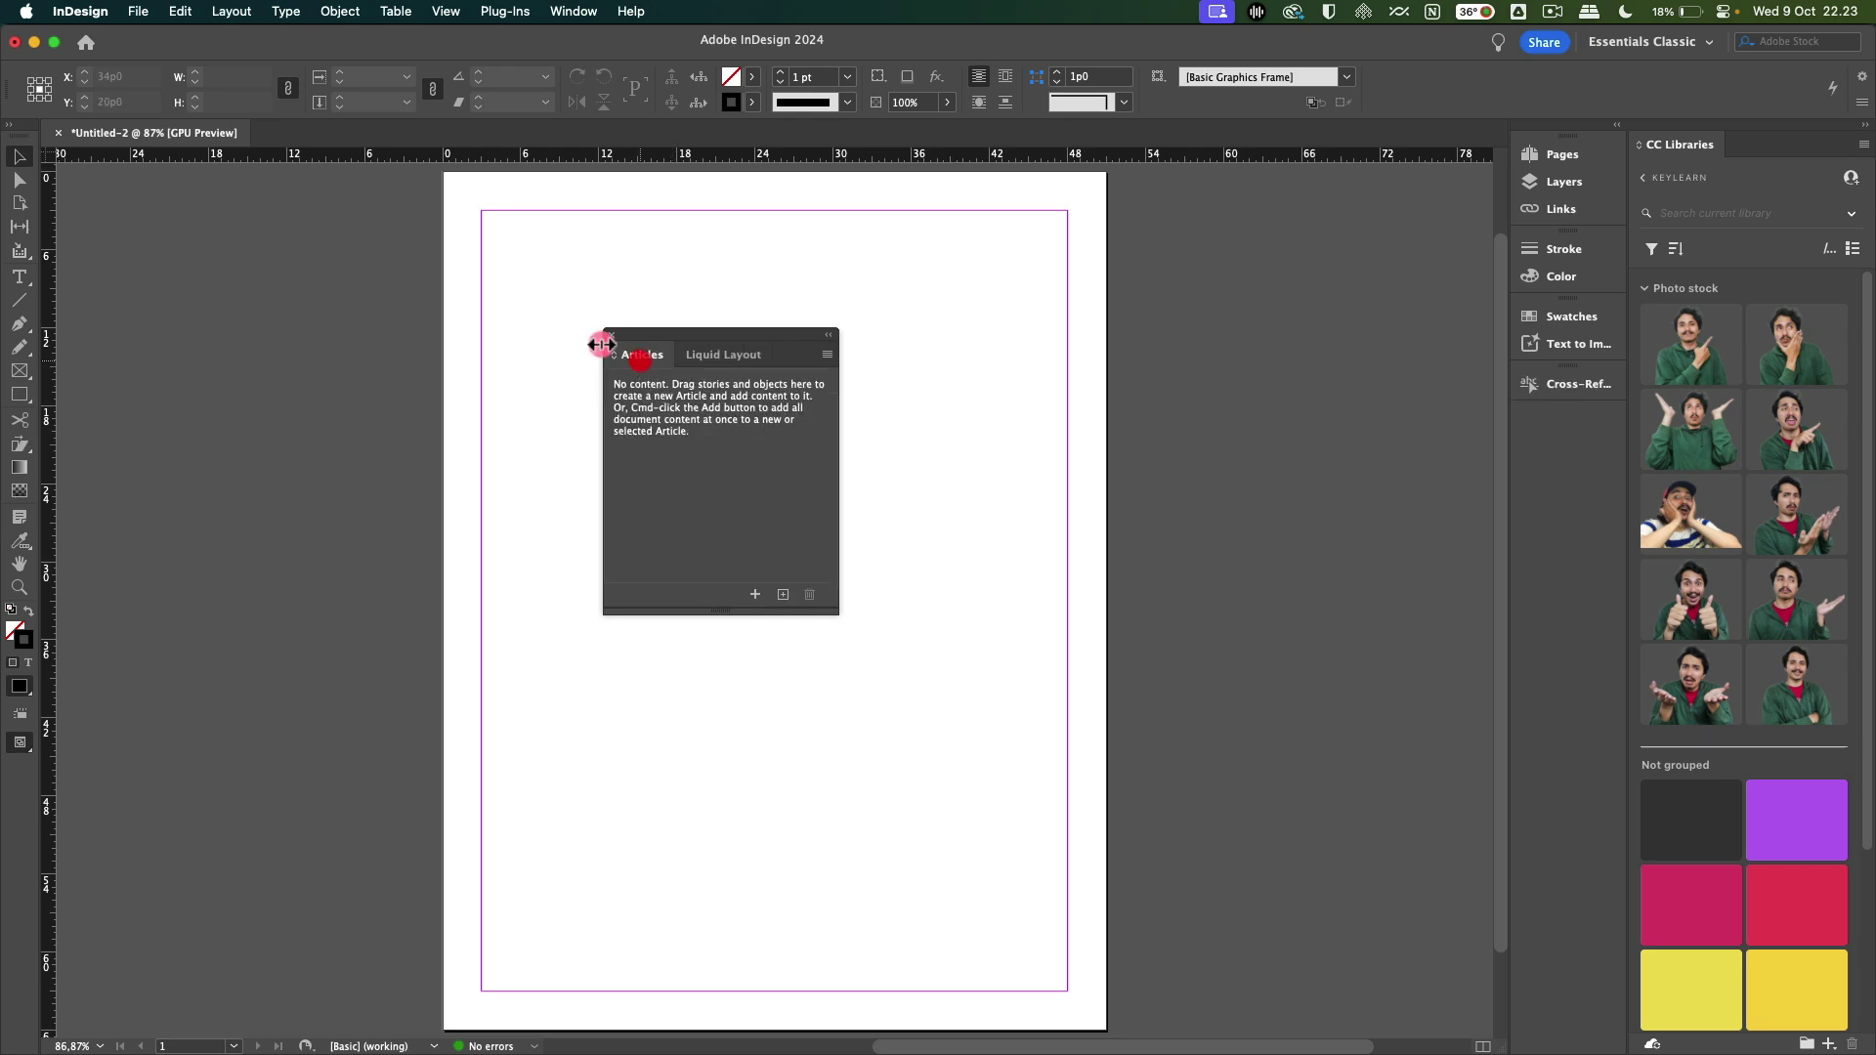
click(609, 336)
Move the CC Libraries panel into the collapsed dock column, directly below Cross-References
click(1670, 147)
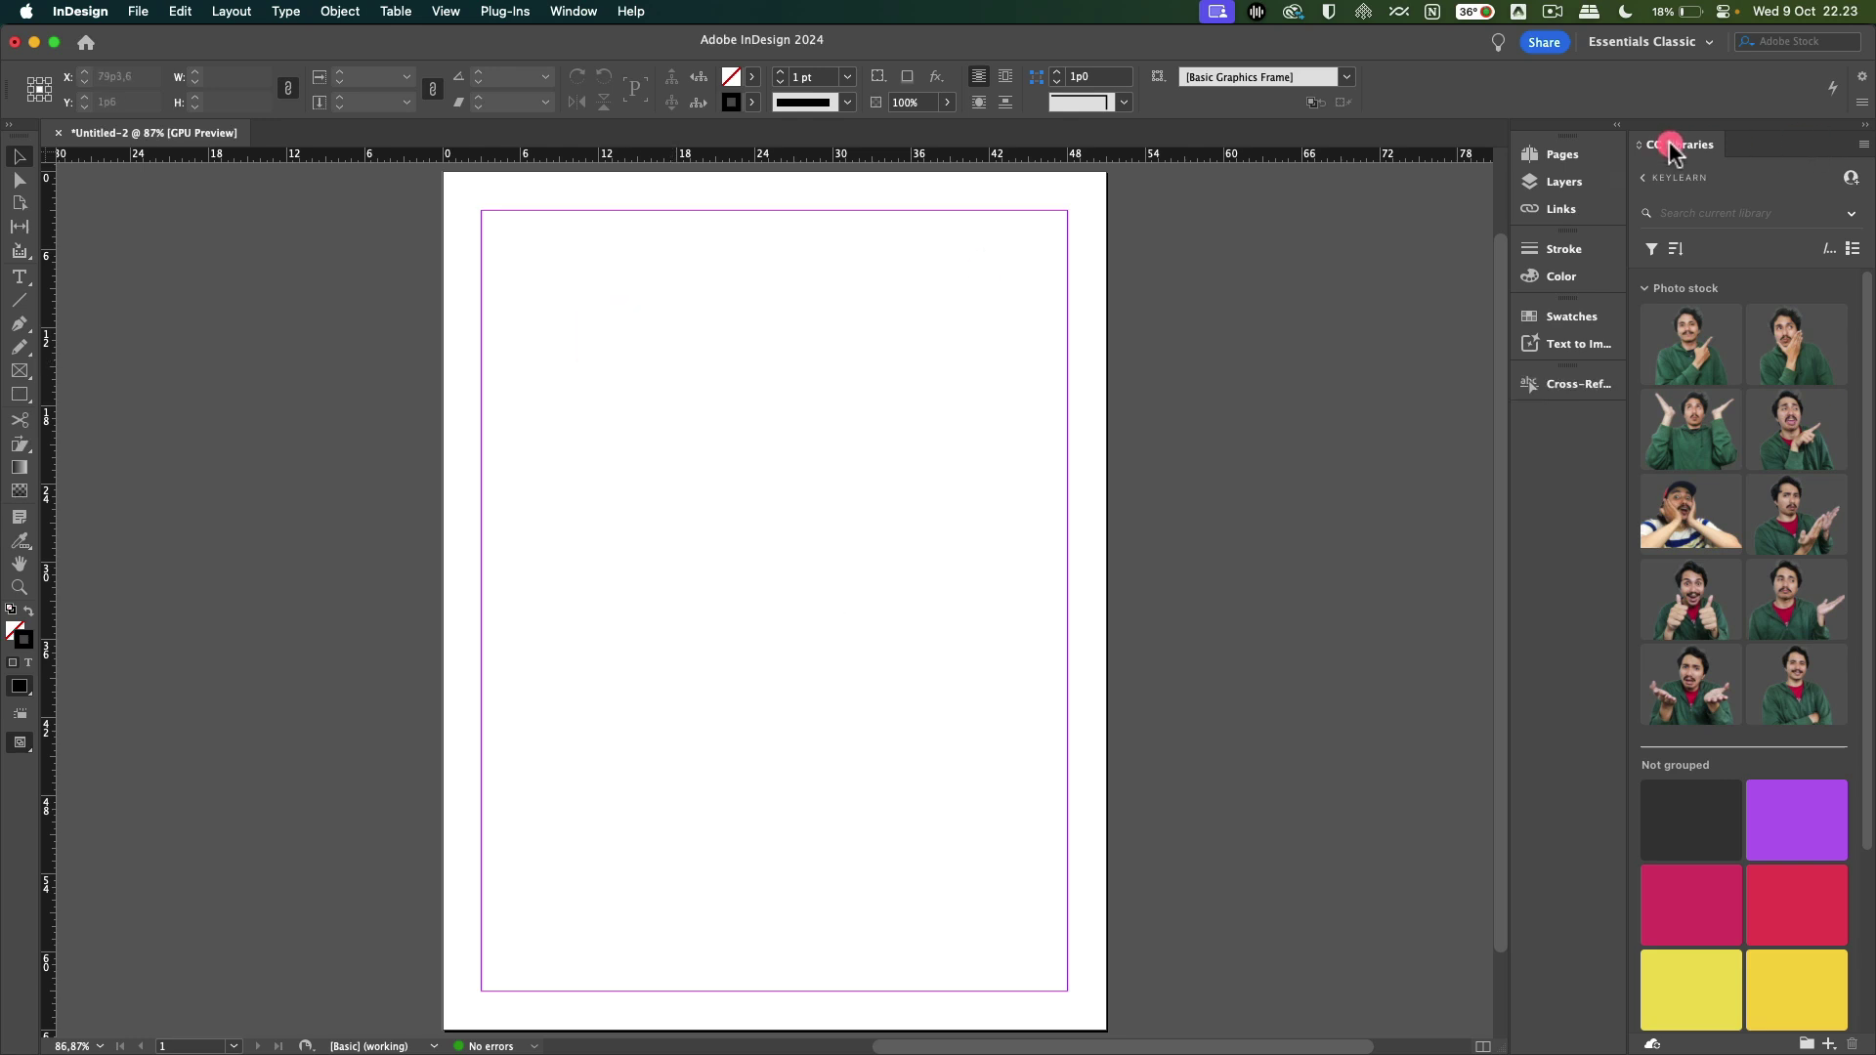
drag(1669, 147, 1837, 420)
click(1852, 408)
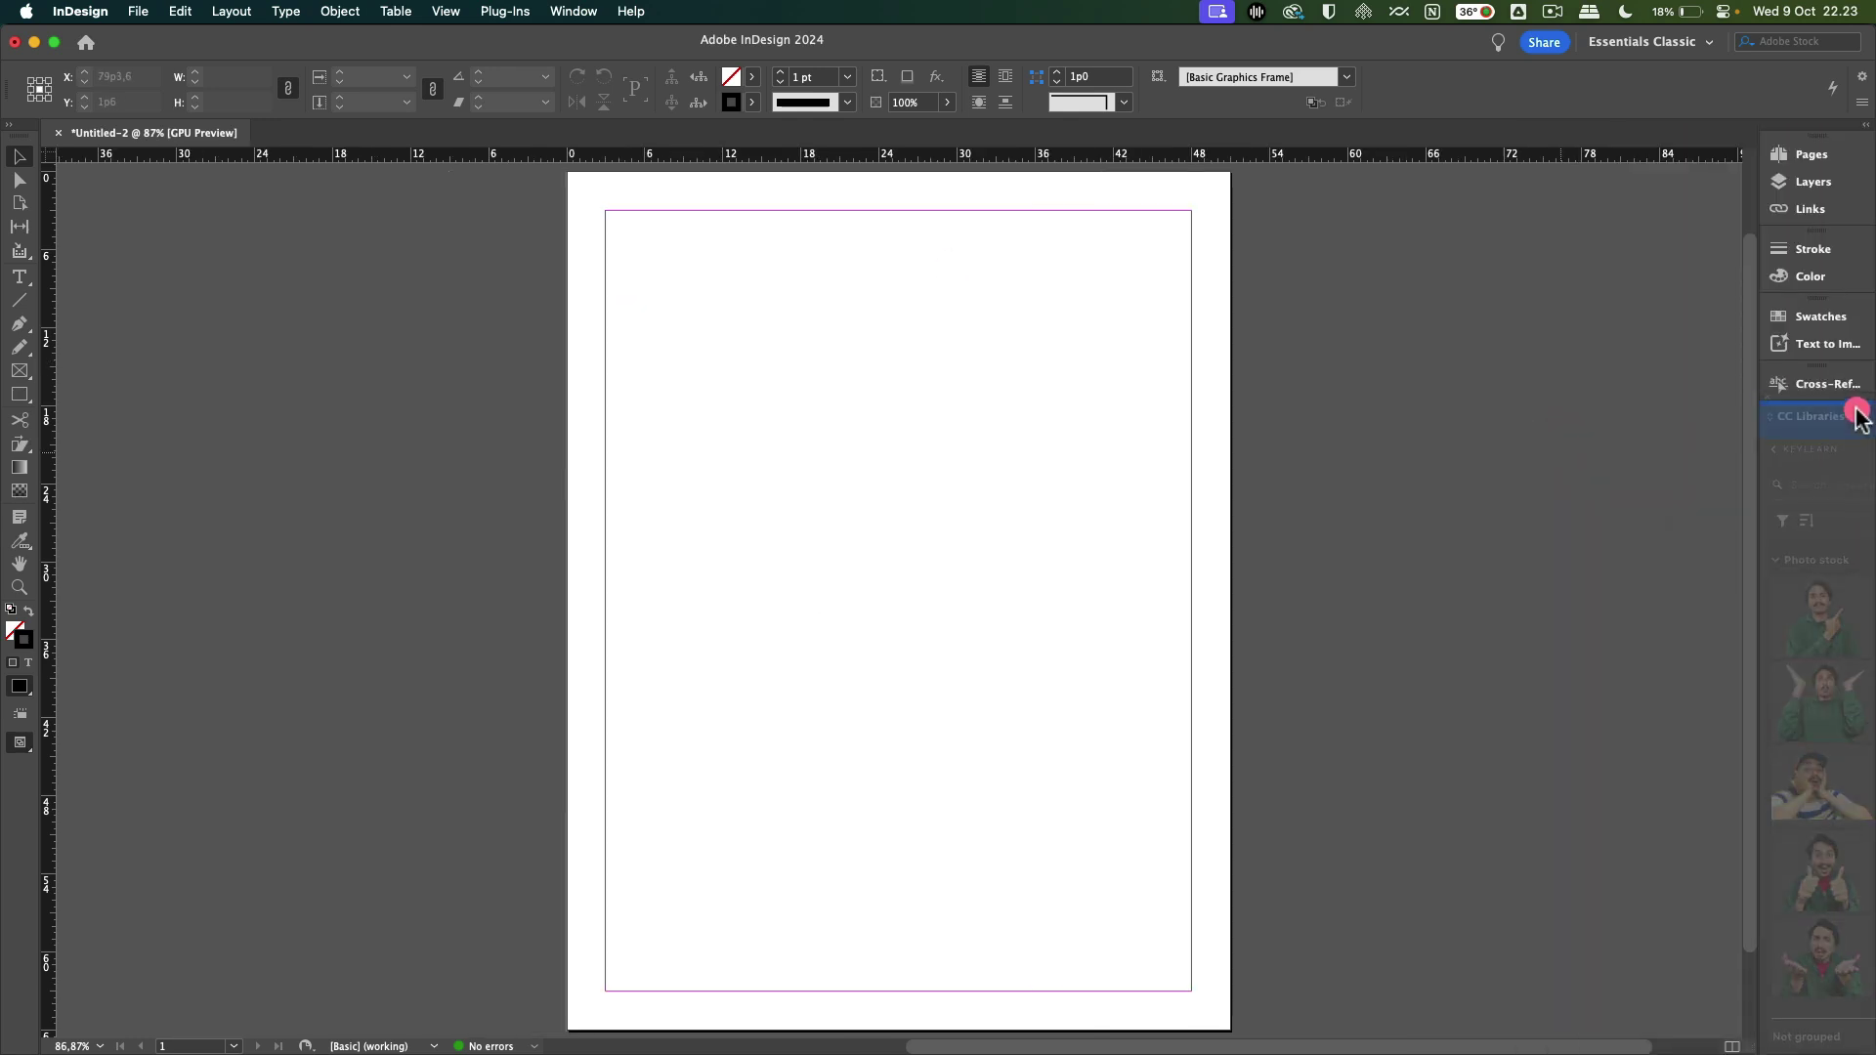
Show the Properties panel and dock it in its own column on the outer side of the existing dock
click(583, 12)
click(612, 459)
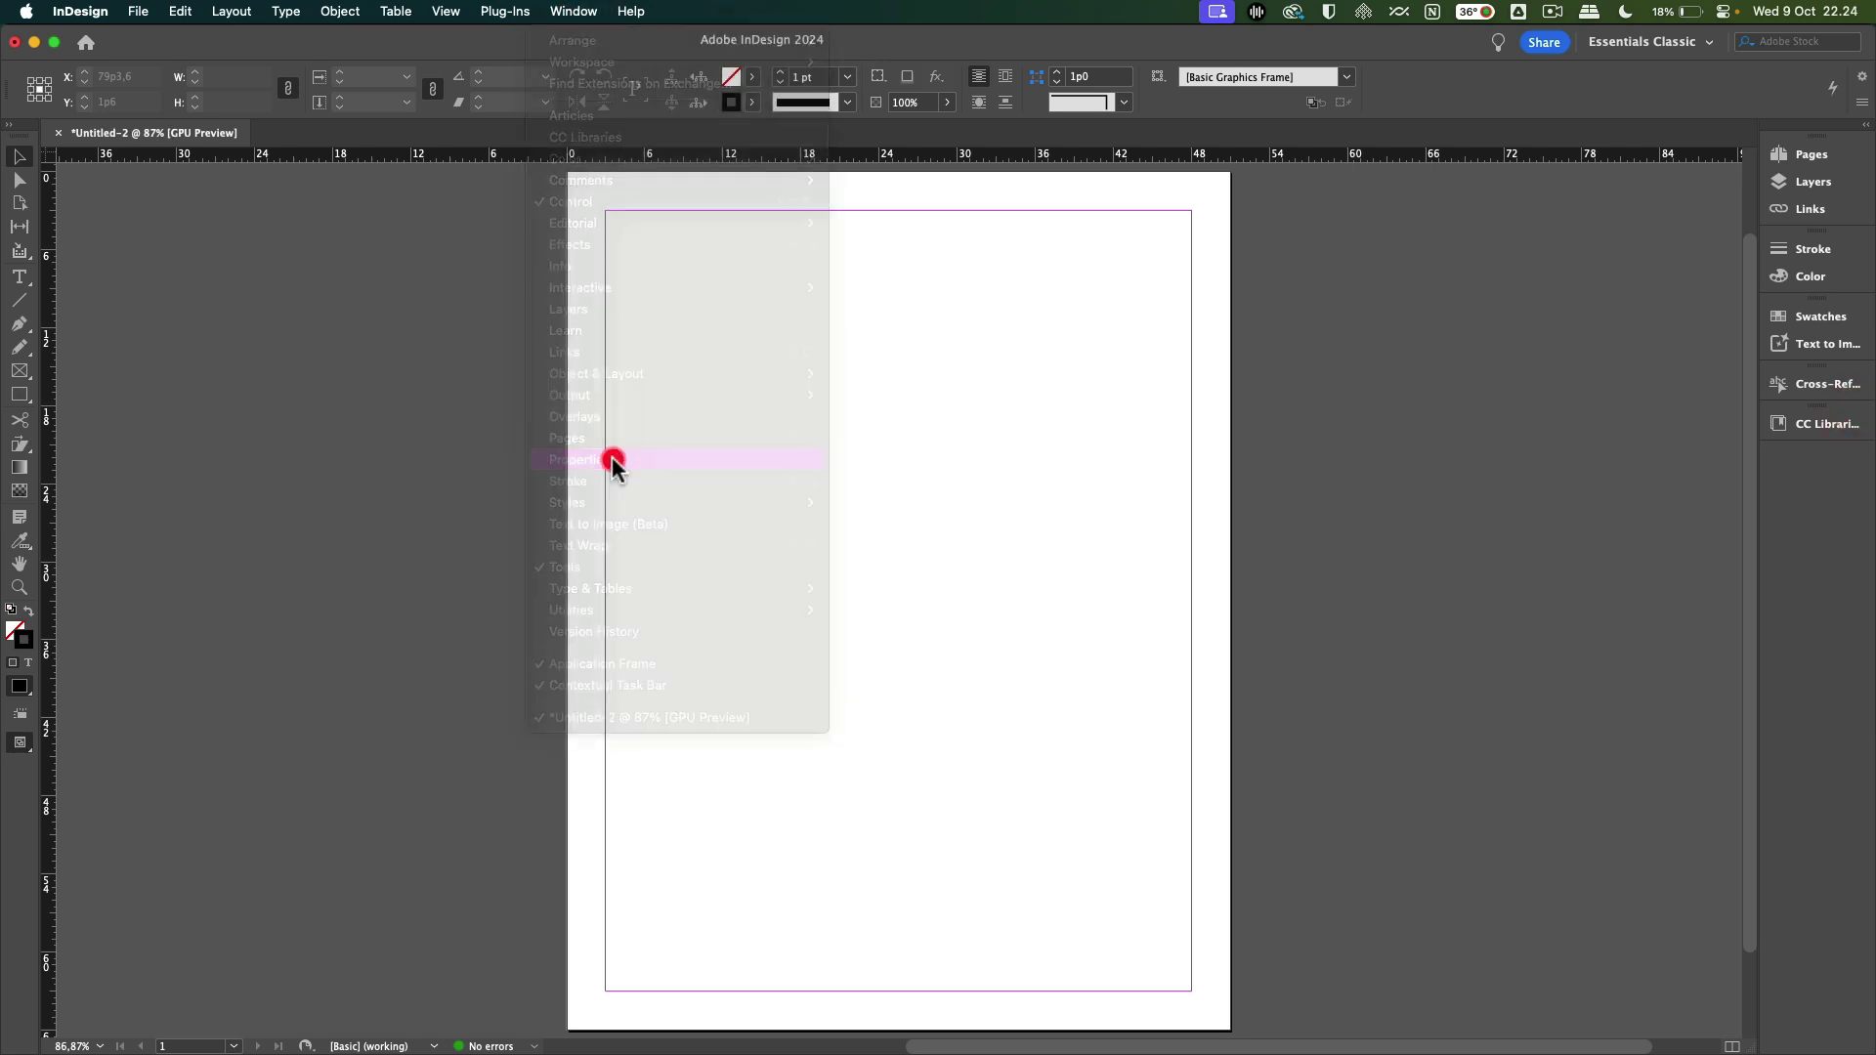
drag(1559, 243, 1857, 167)
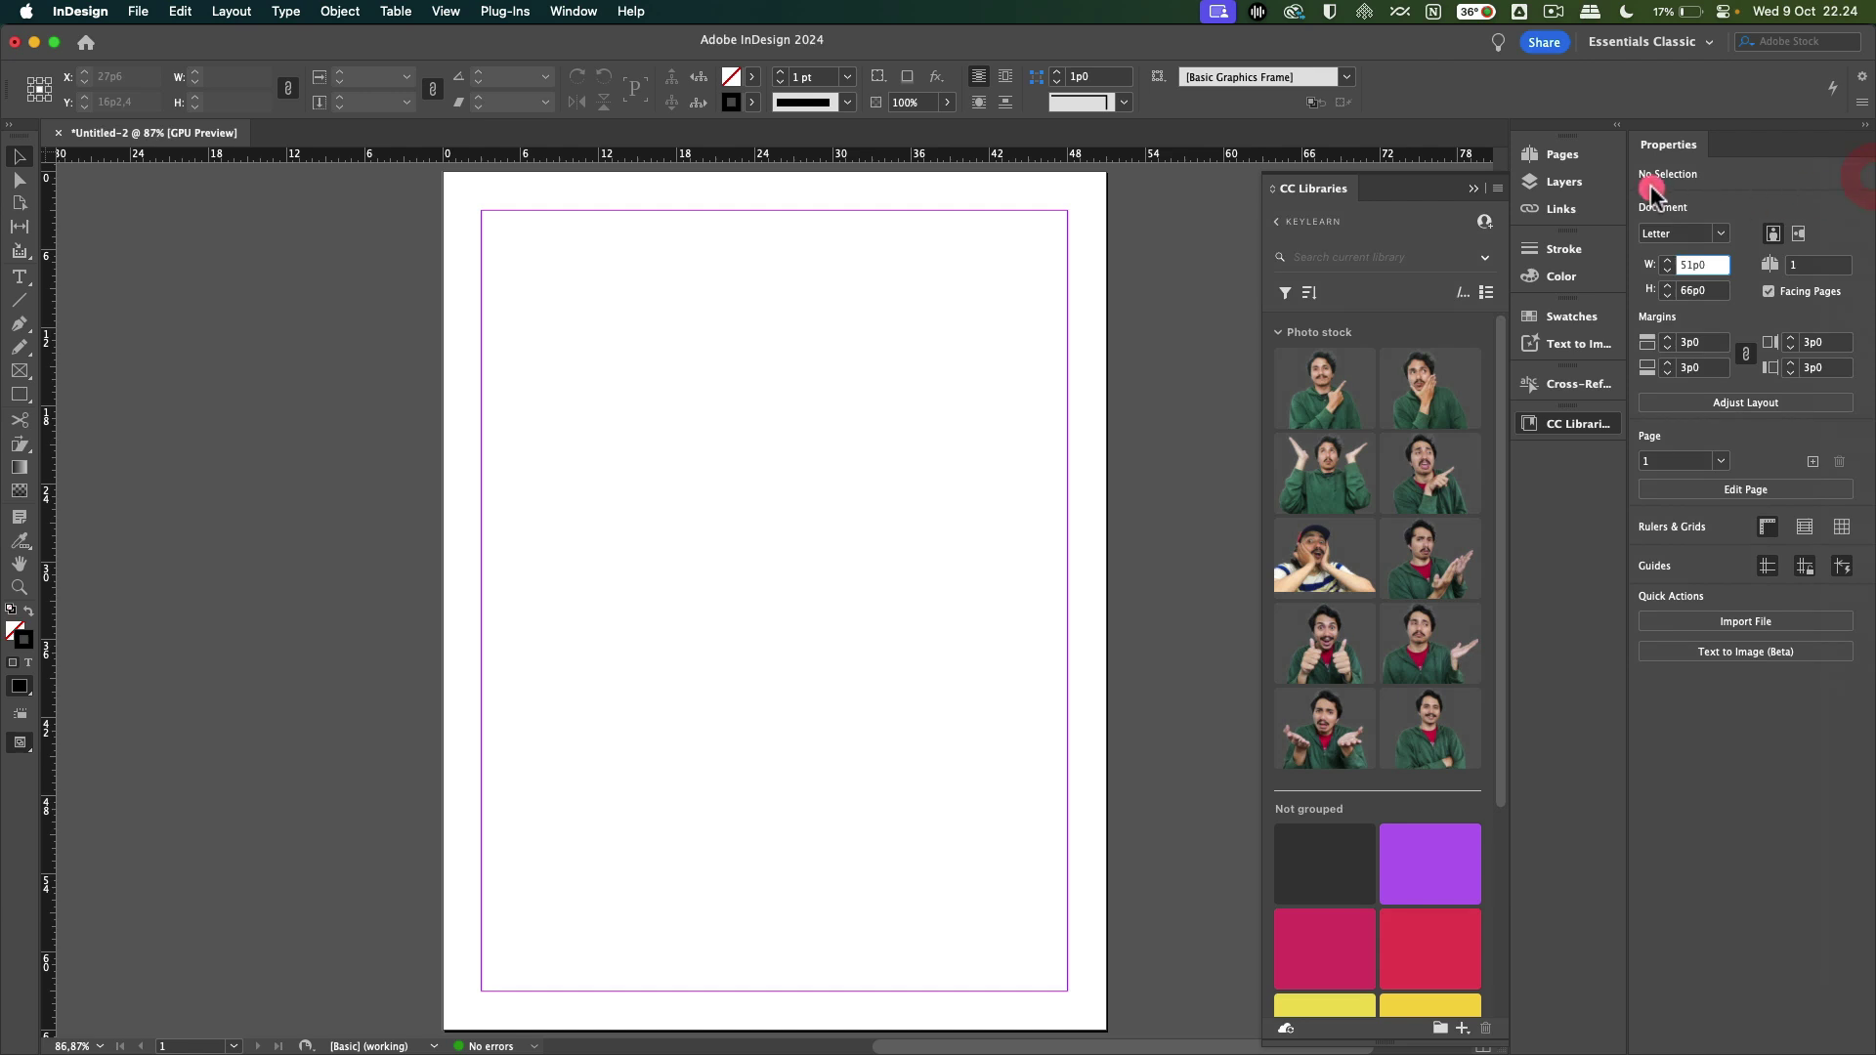
Narrow the collapsed panel column beside Properties so that it shows icons only
click(1616, 125)
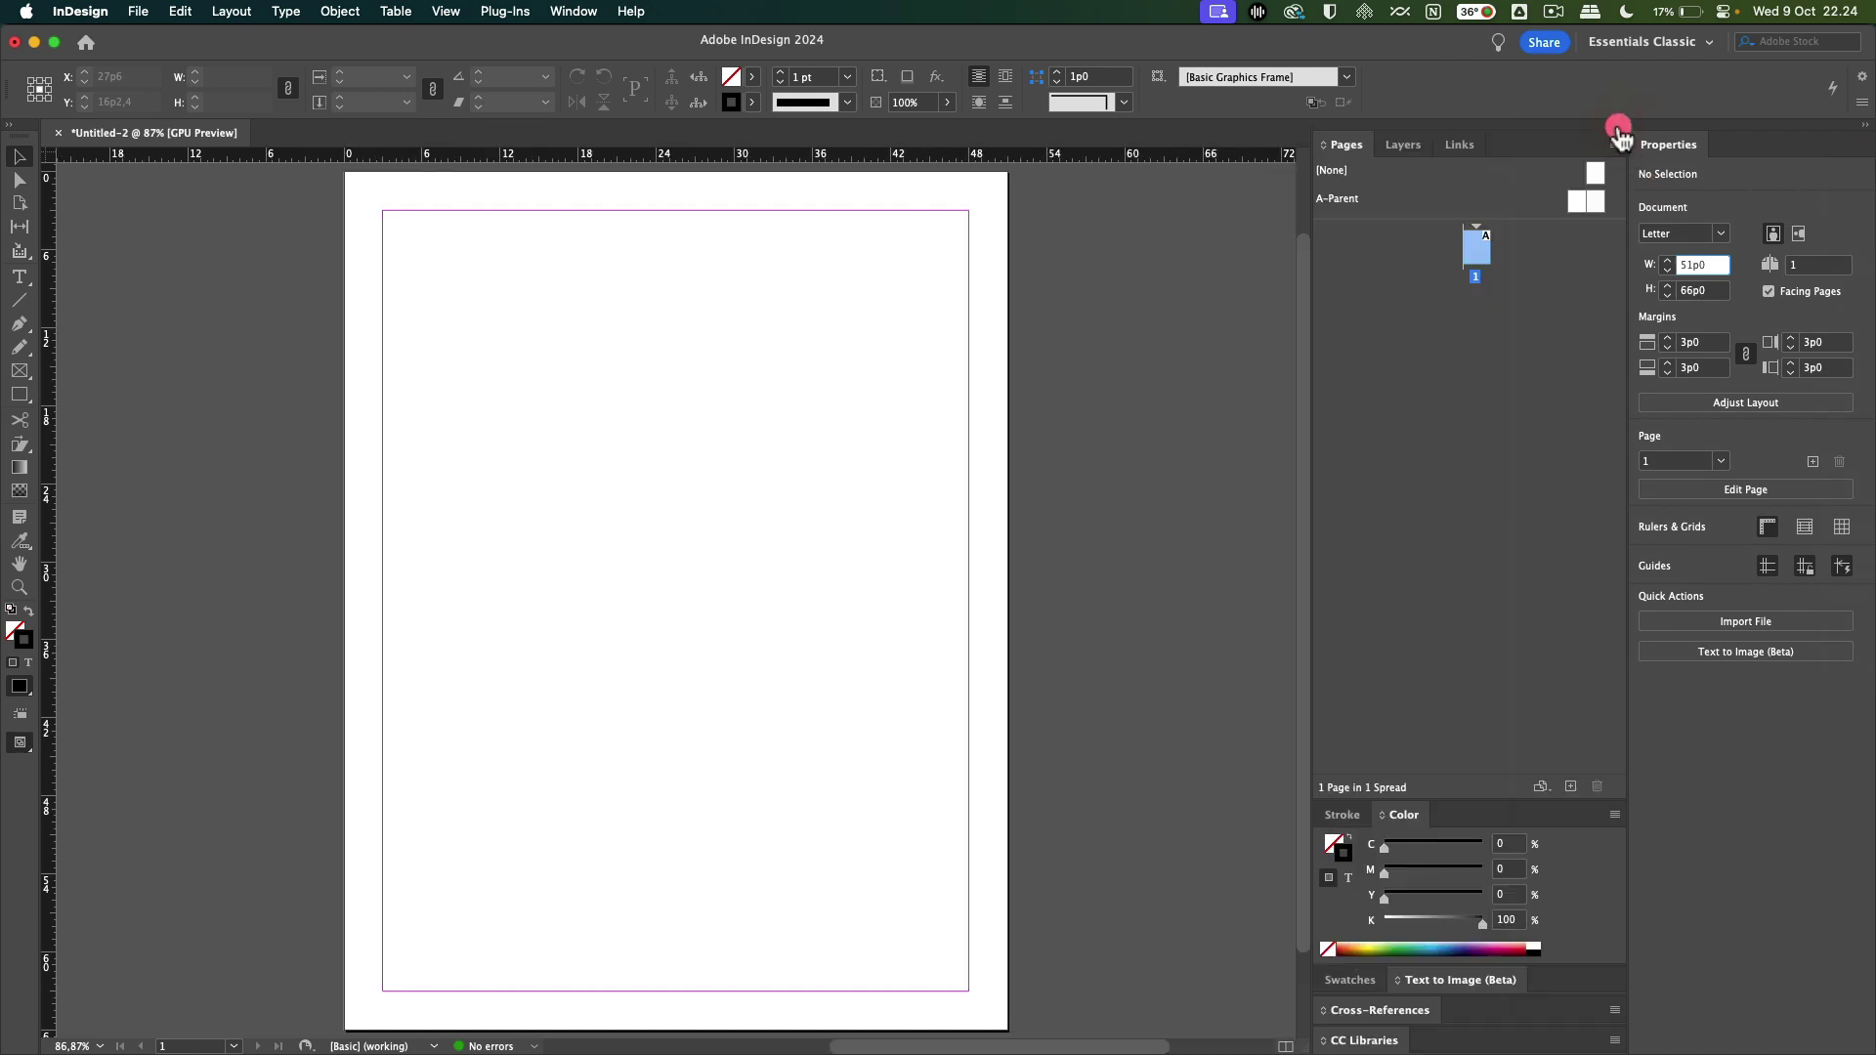
click(1617, 125)
drag(1515, 201, 1618, 215)
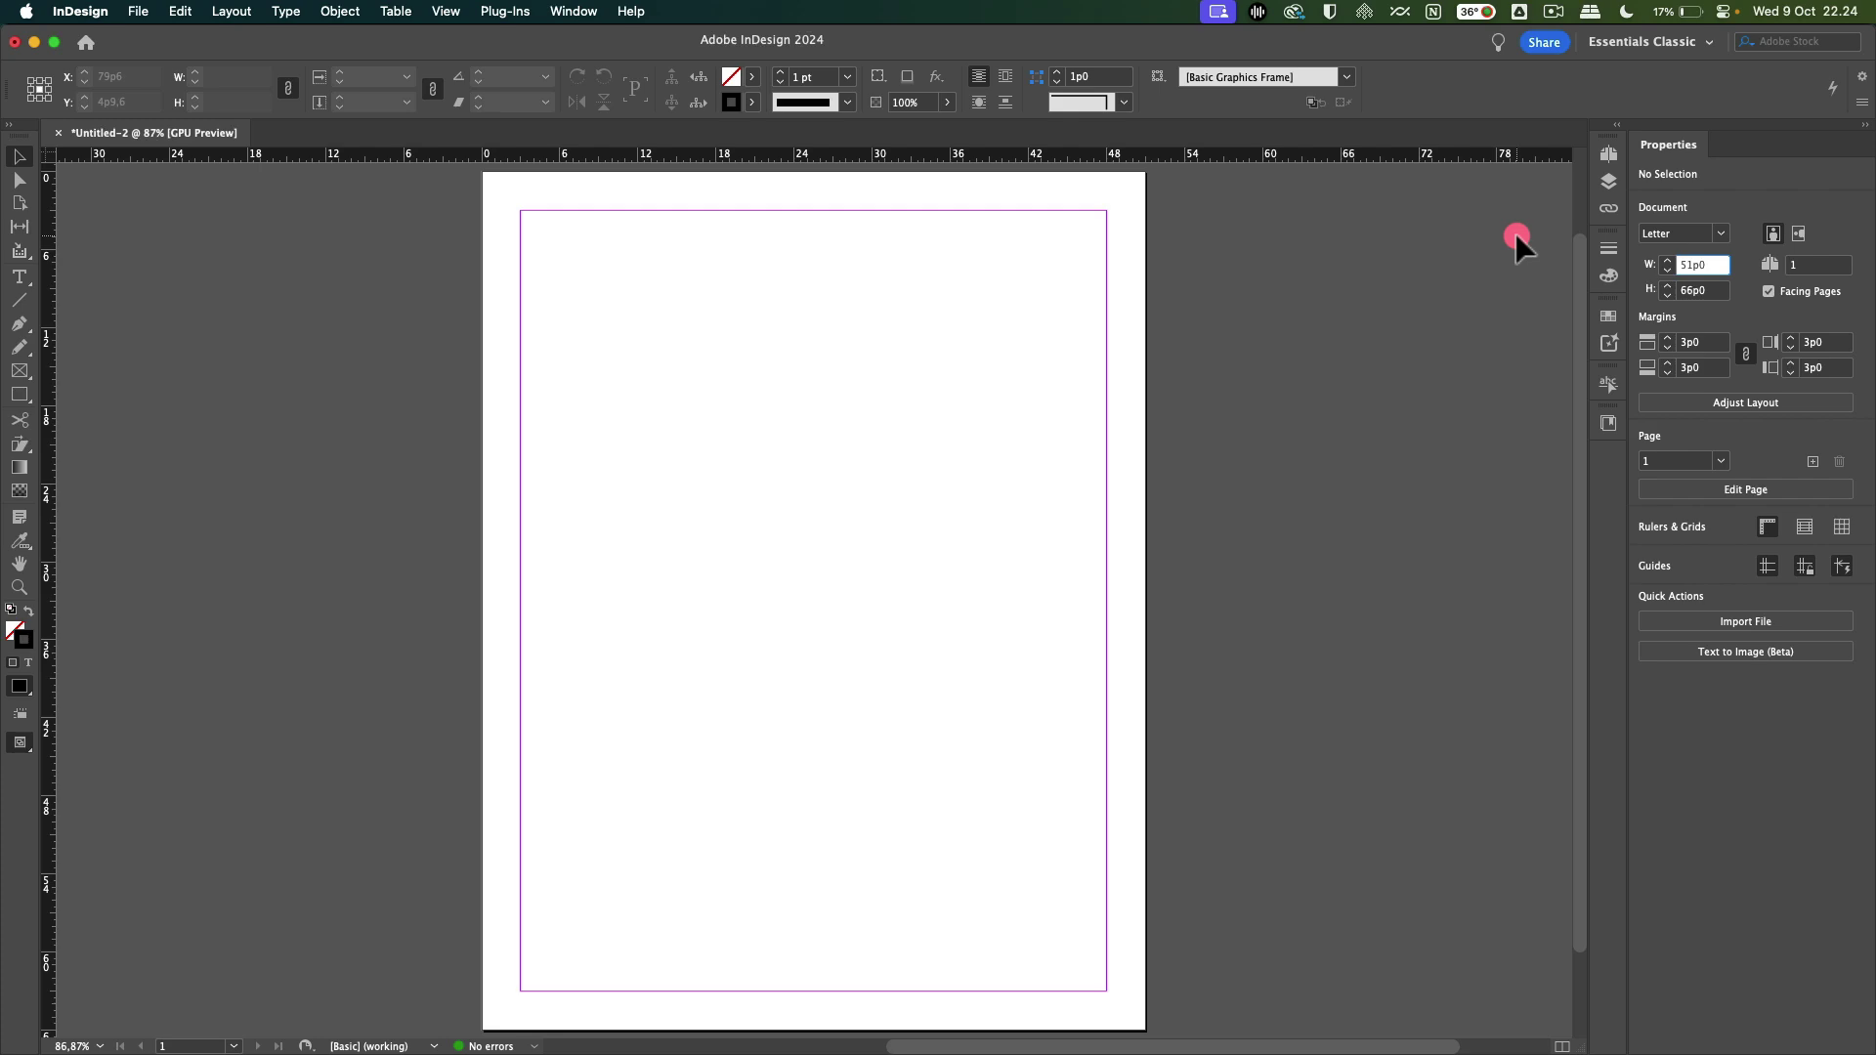
Save the current panel layout as a new workspace named "keylearn asik" with panel locations and menu customization captured
click(1631, 46)
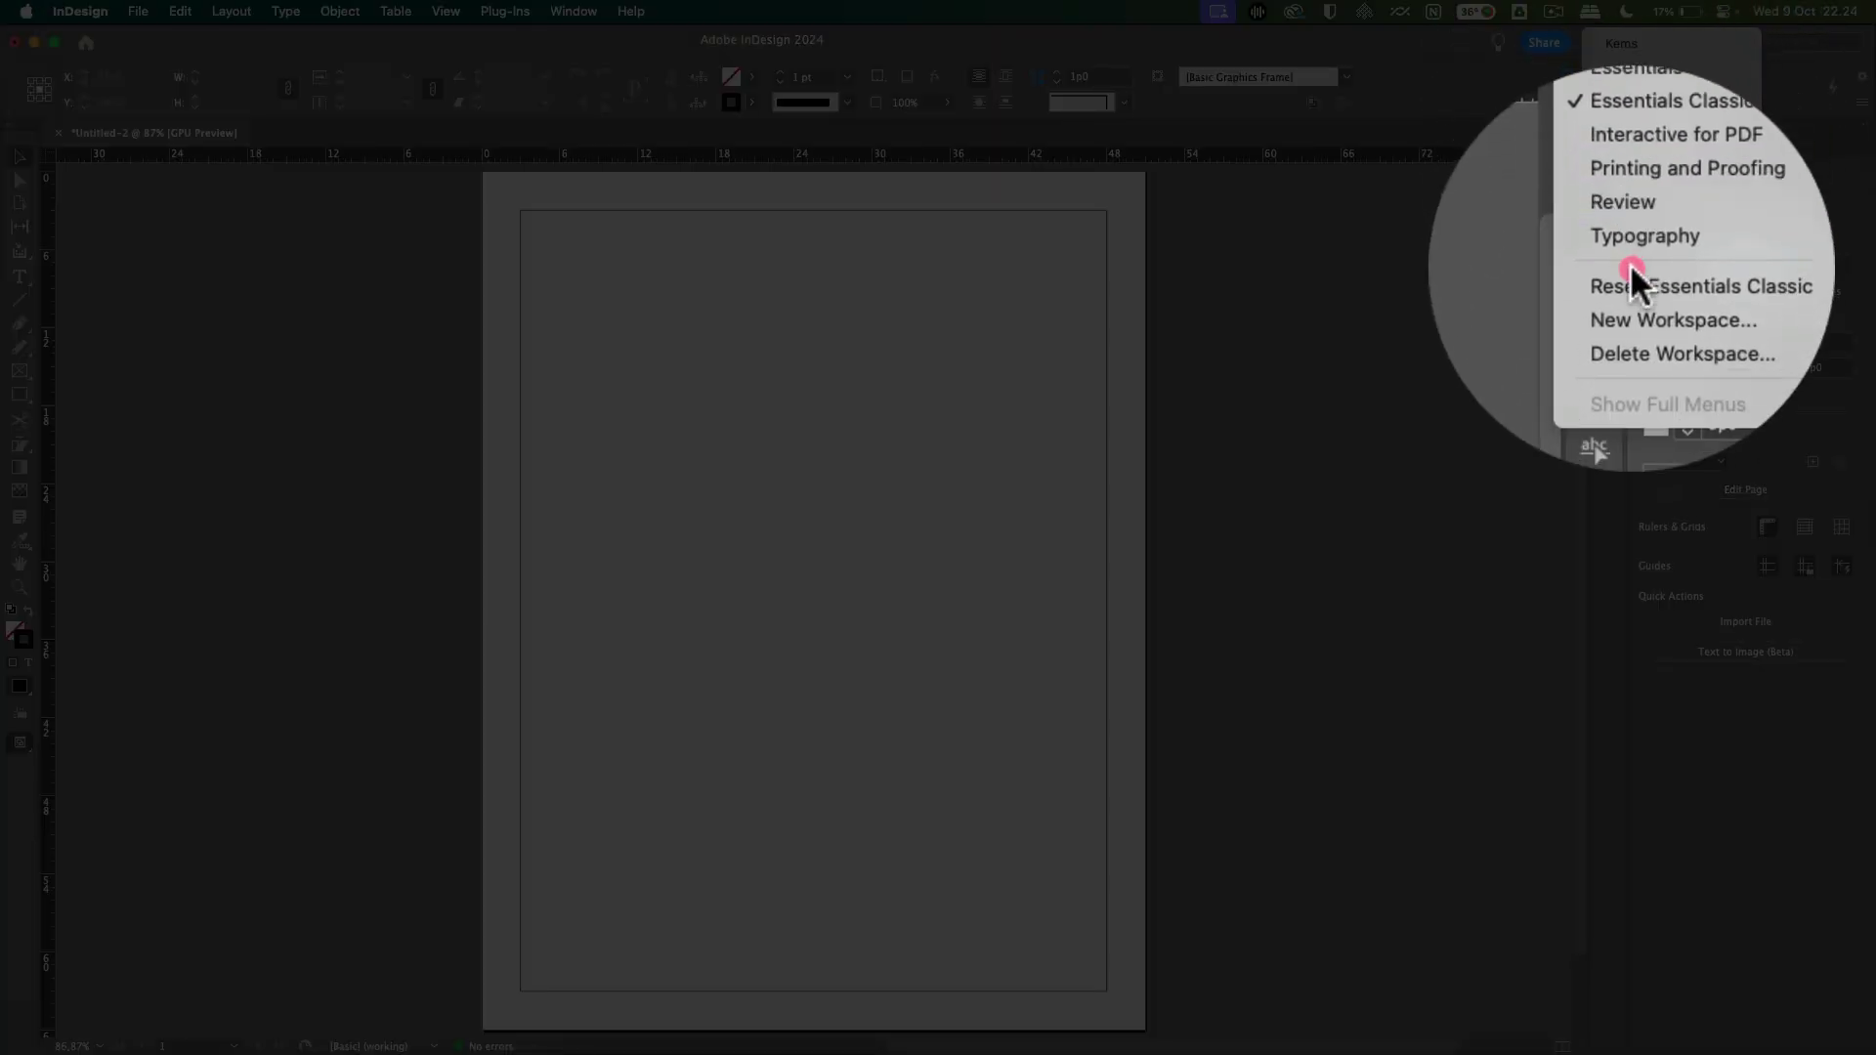
click(1627, 301)
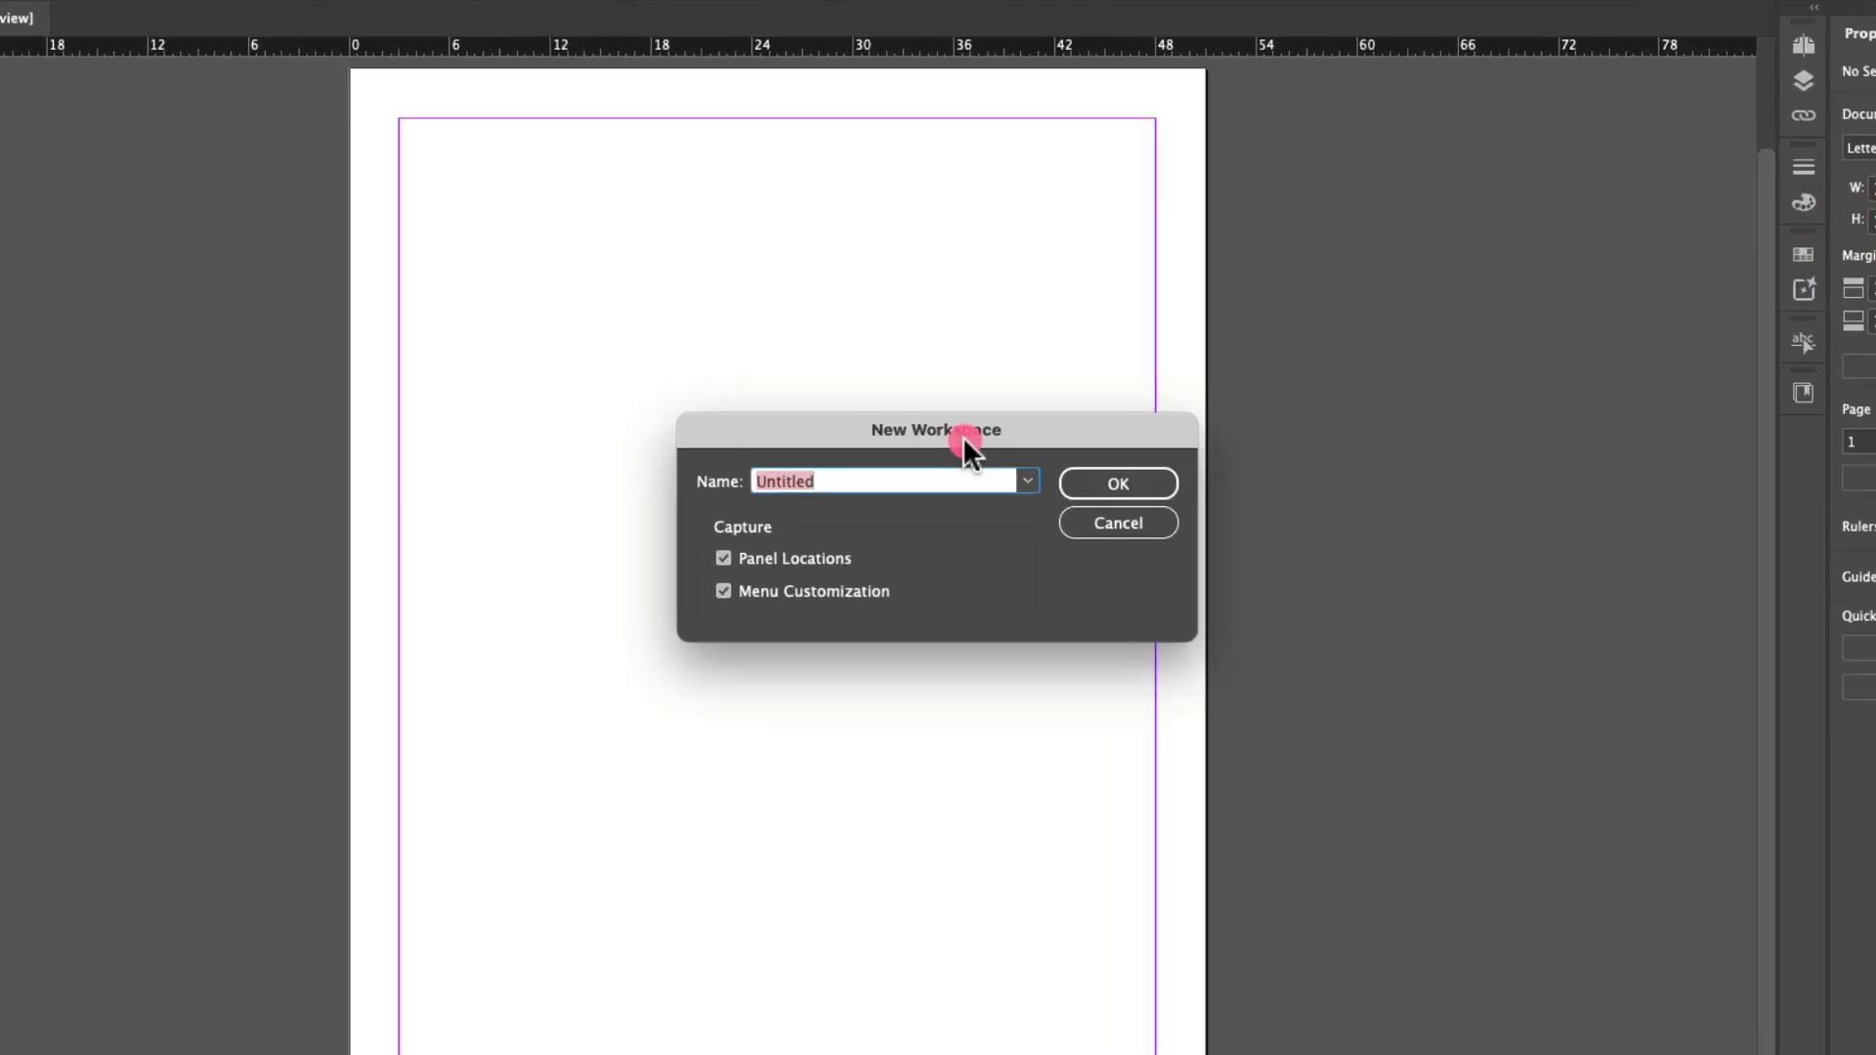
text(keylearn asik)
click(1095, 487)
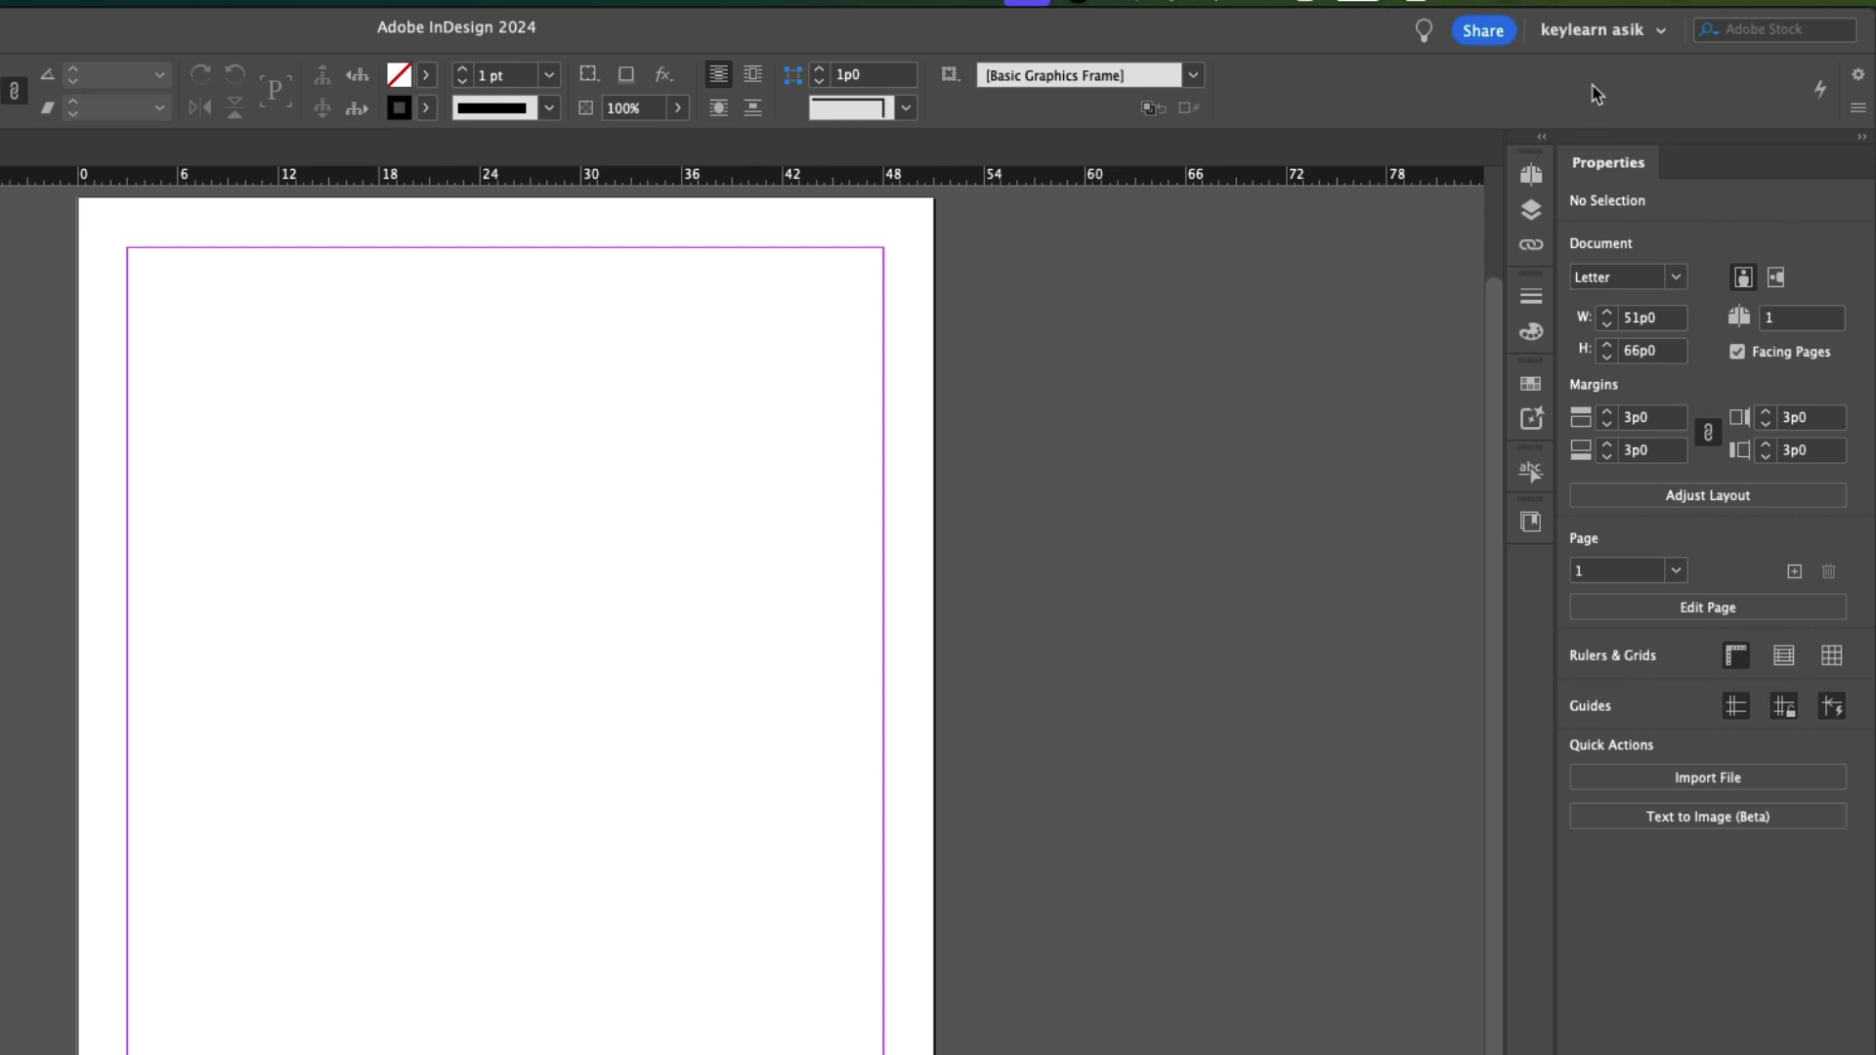
Switch to the Kems workspace and look through its grouped Properties, Pages and CC Libraries panels
click(1590, 31)
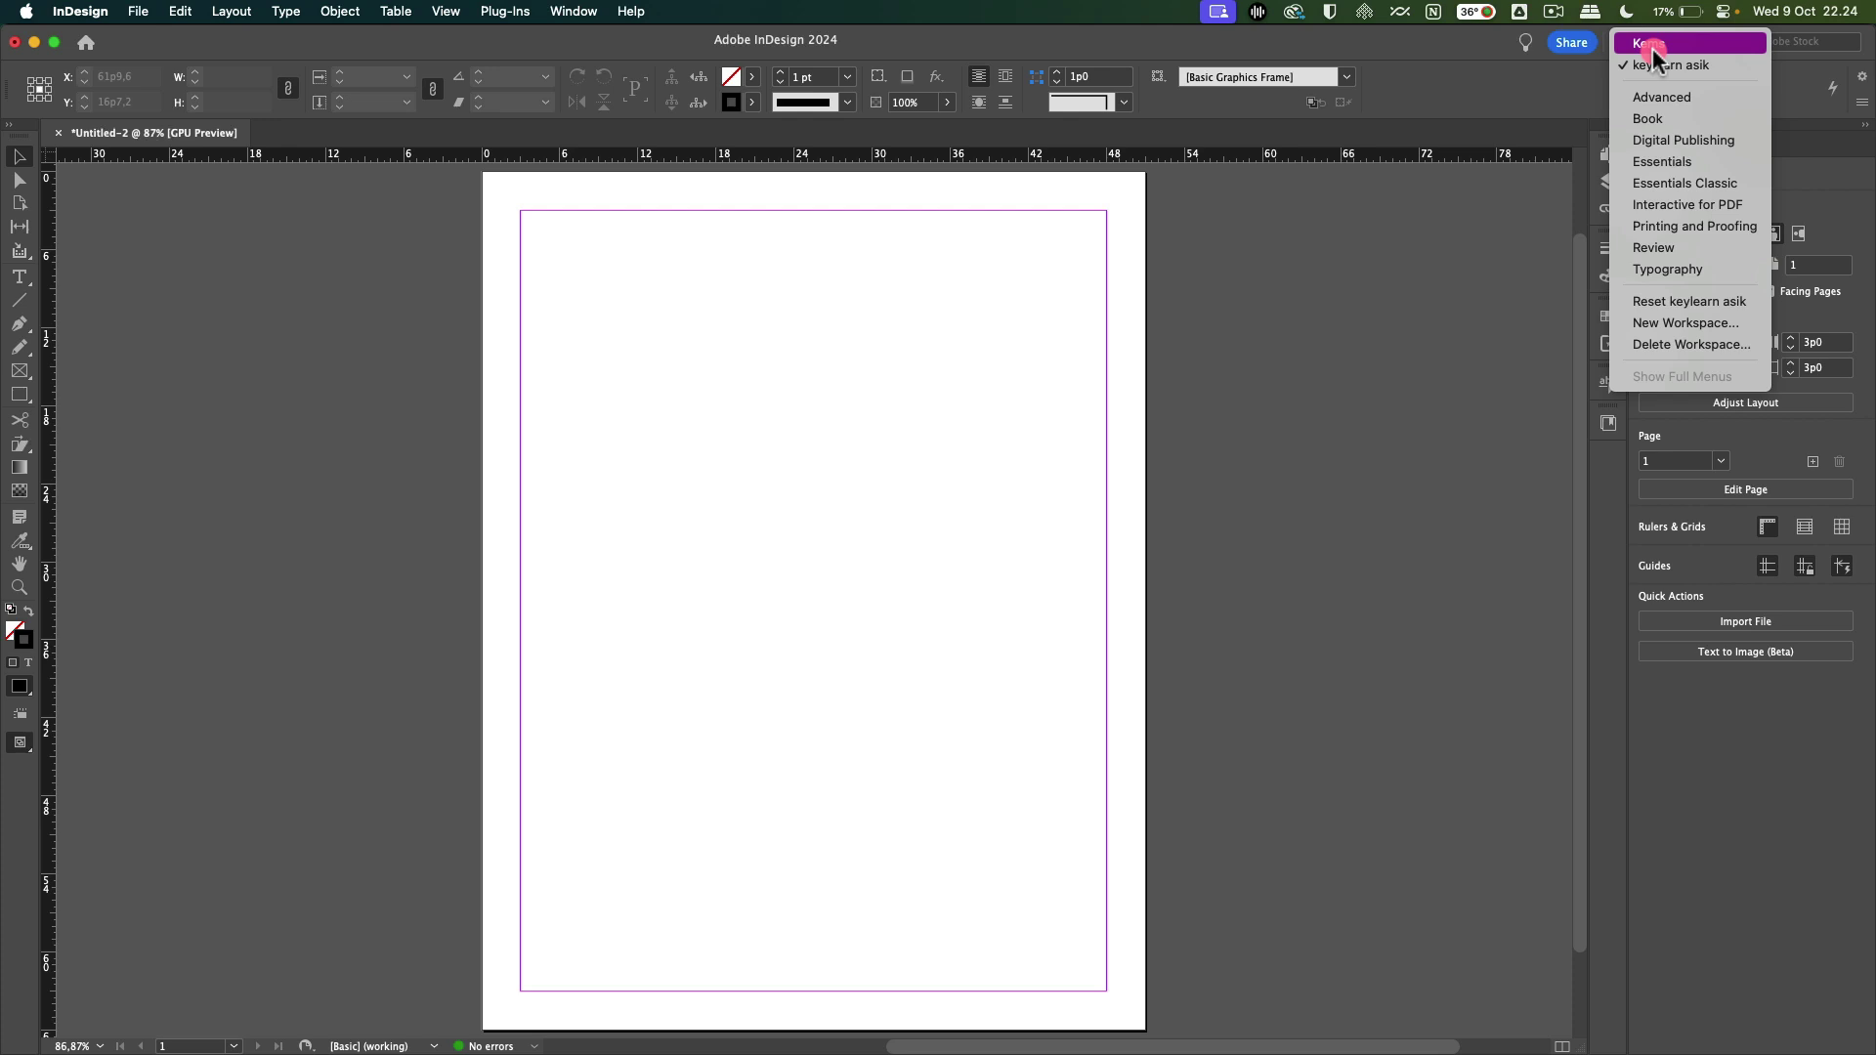
click(1651, 45)
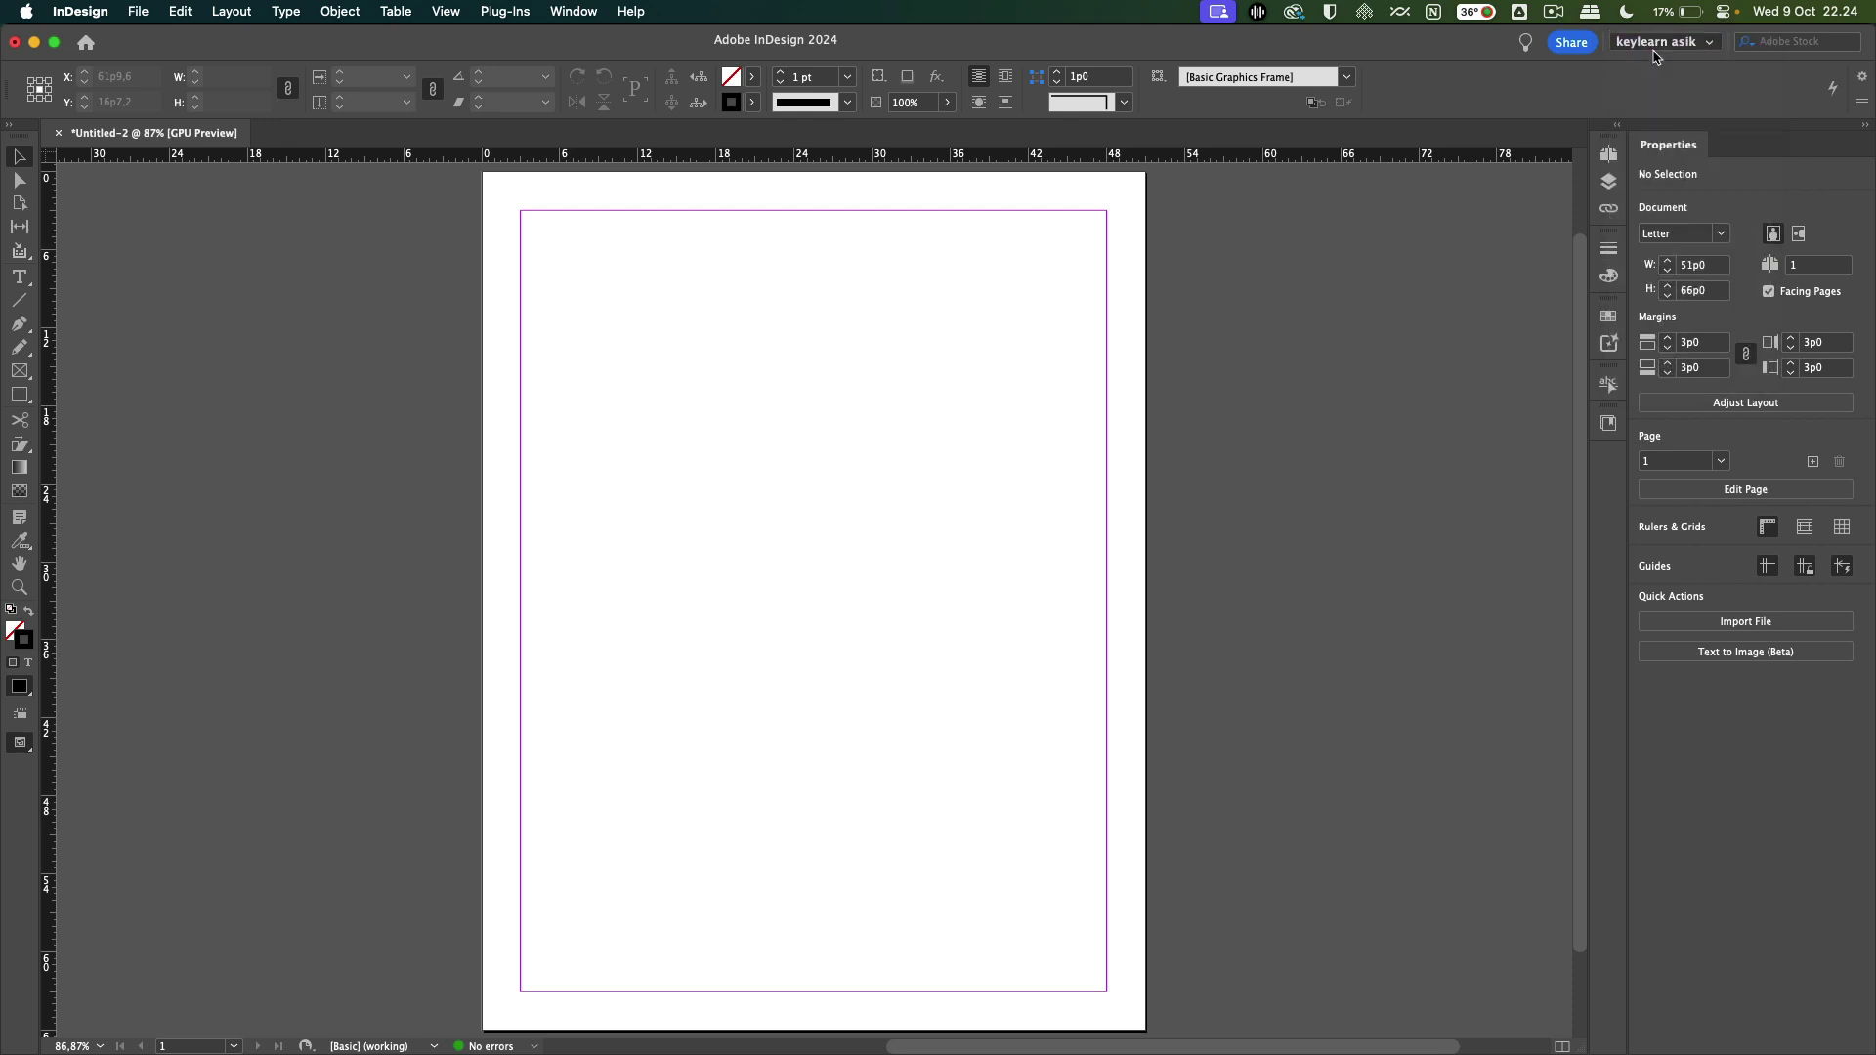
click(1747, 144)
click(1788, 144)
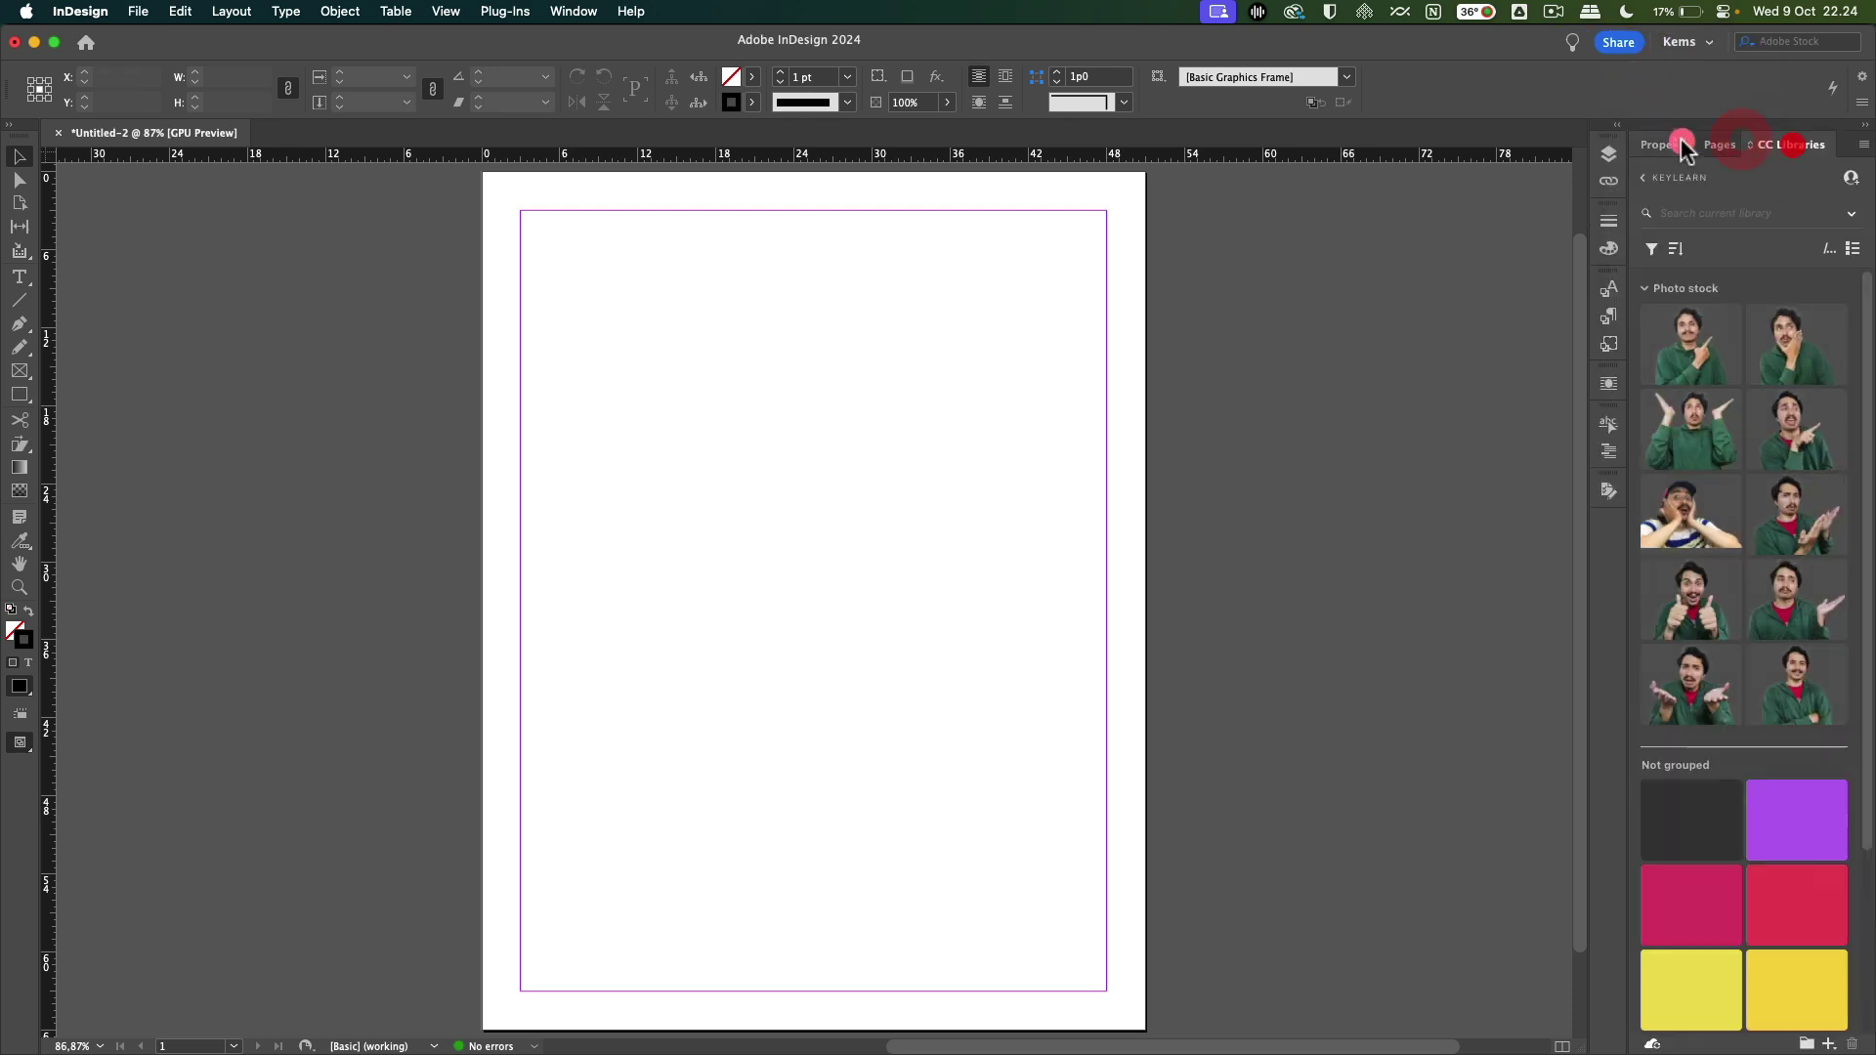
click(1670, 144)
click(1722, 147)
click(1671, 143)
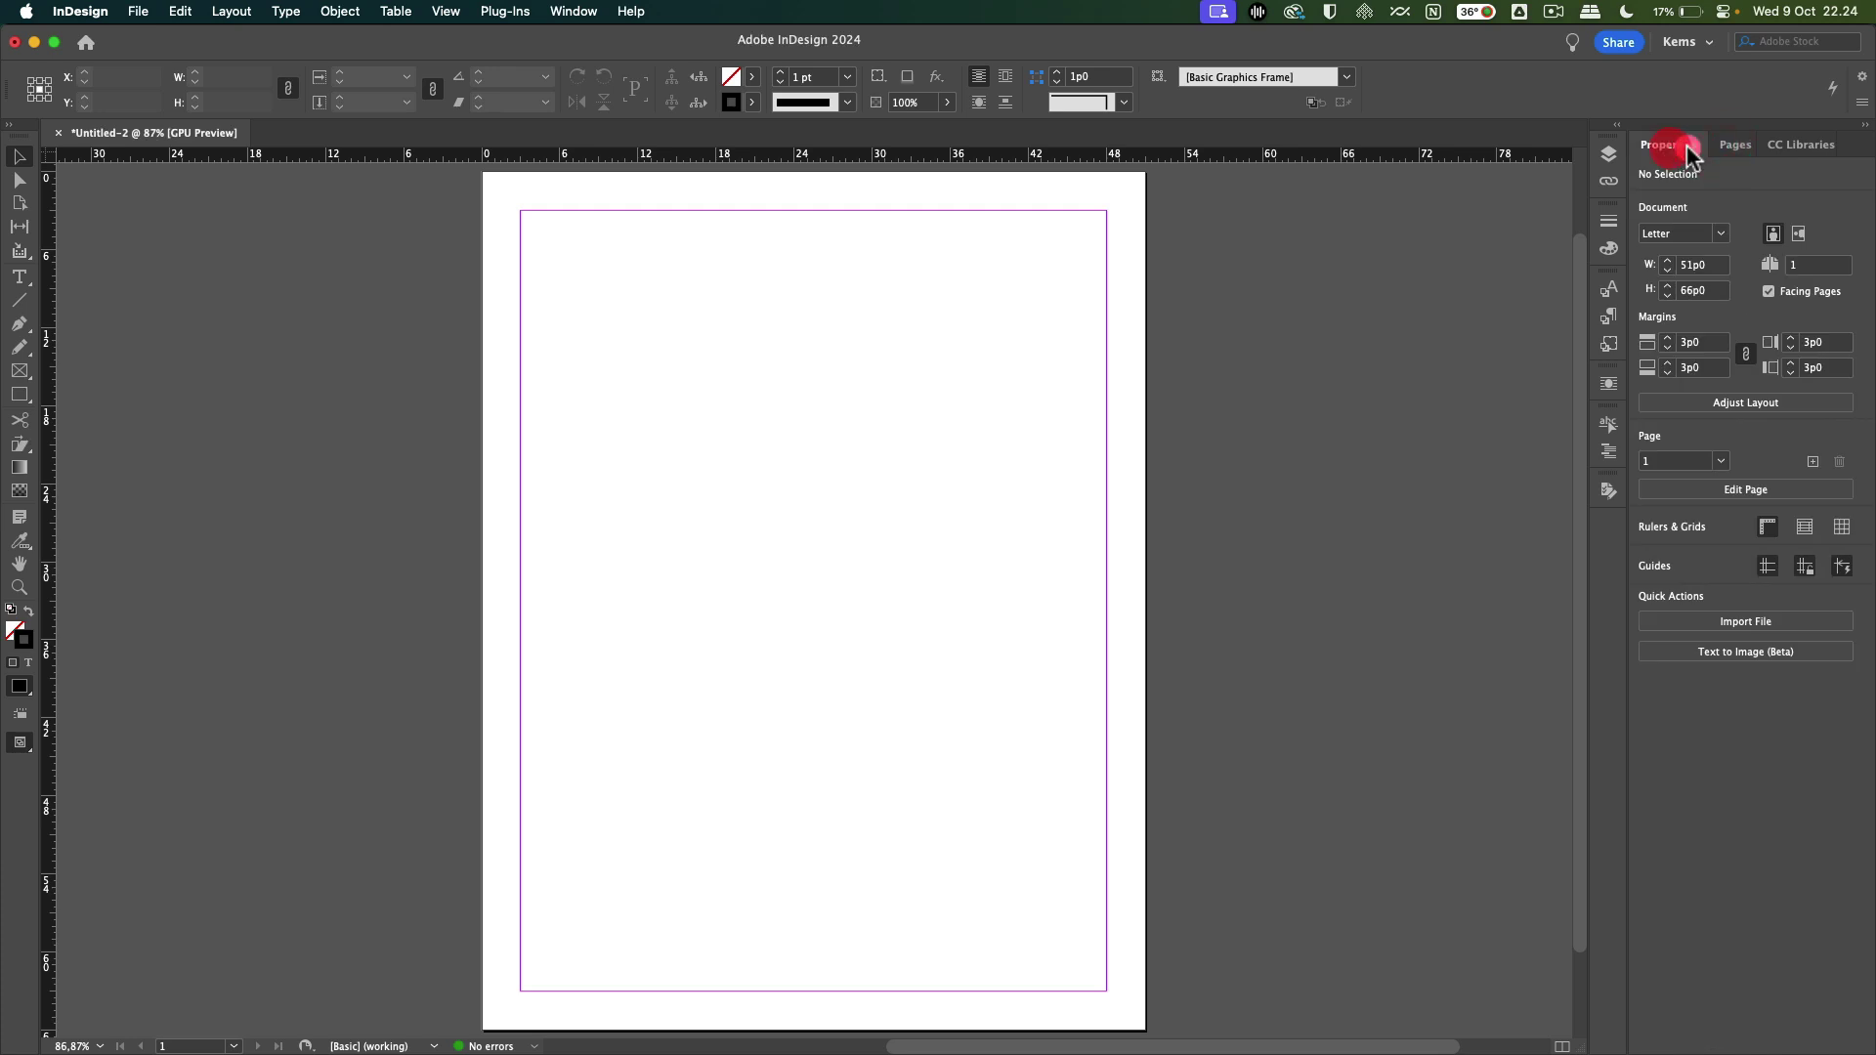
click(1712, 145)
Switch to the Essentials Classic workspace and delete the custom workspace "keylearn asik"
click(1693, 47)
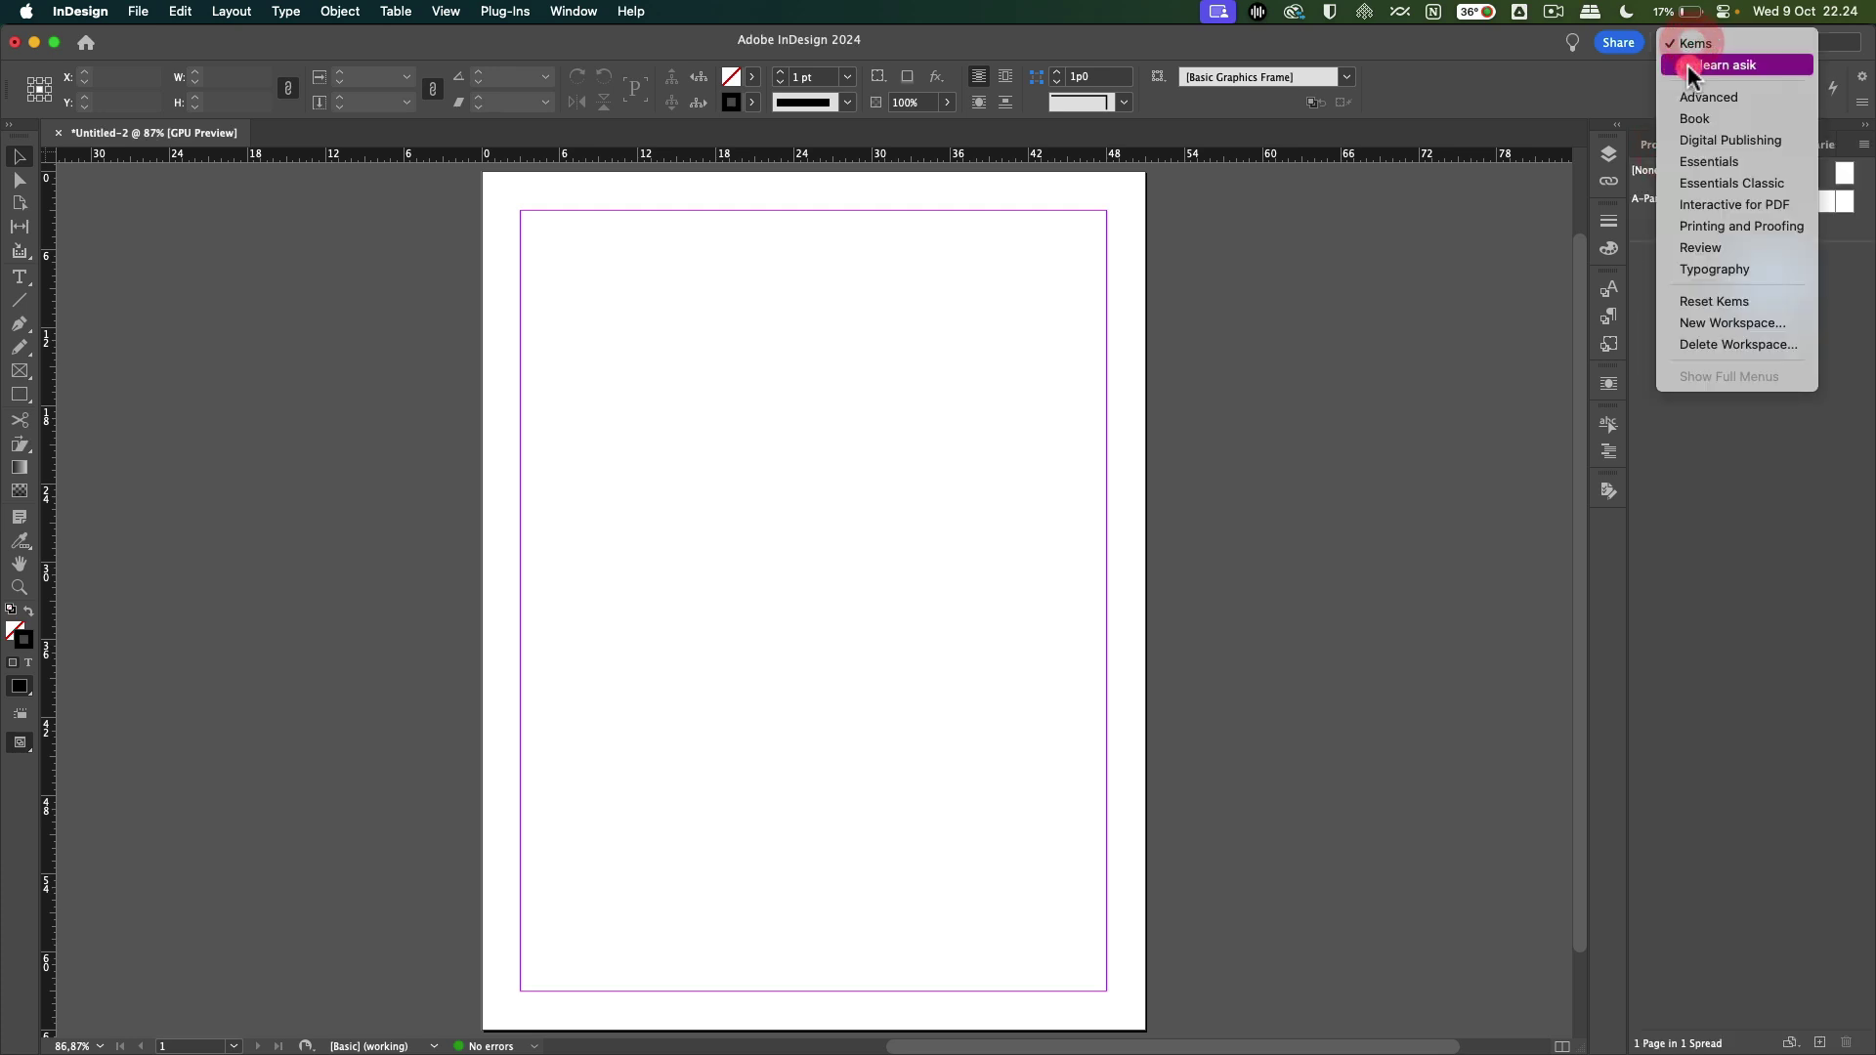
click(1704, 184)
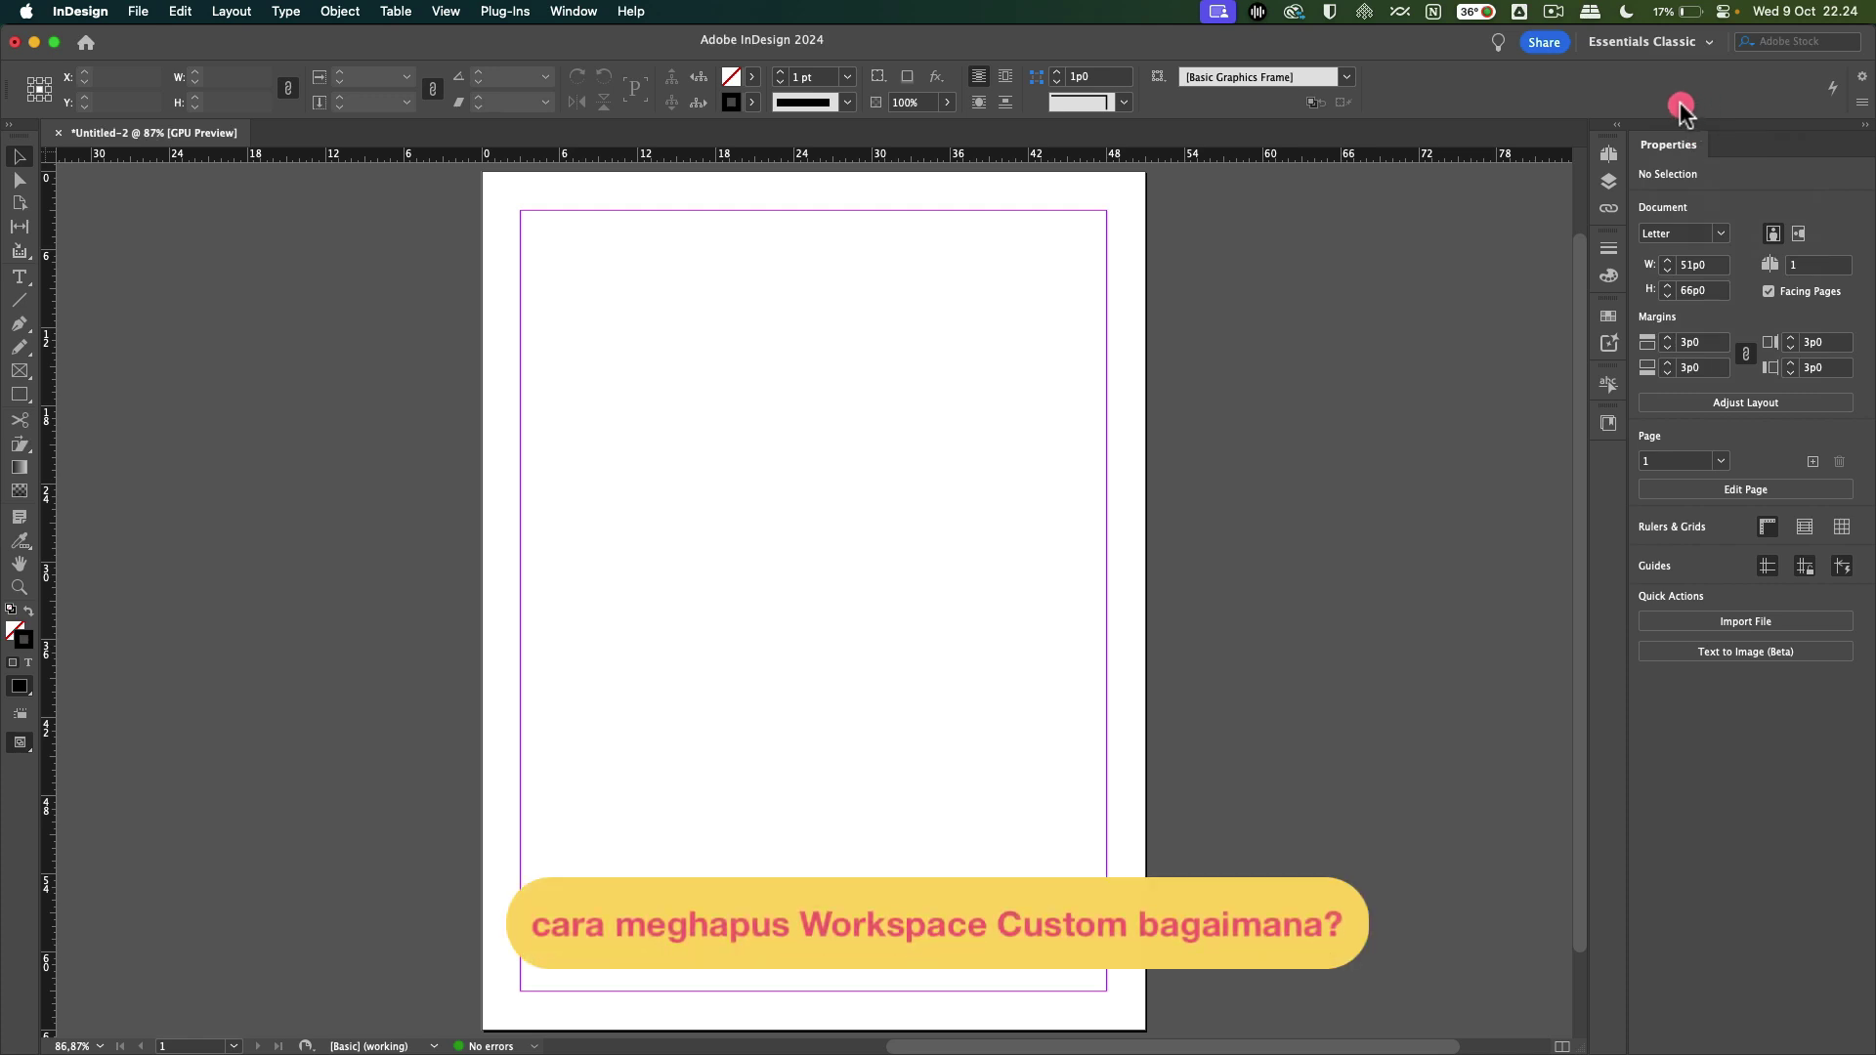
click(1693, 45)
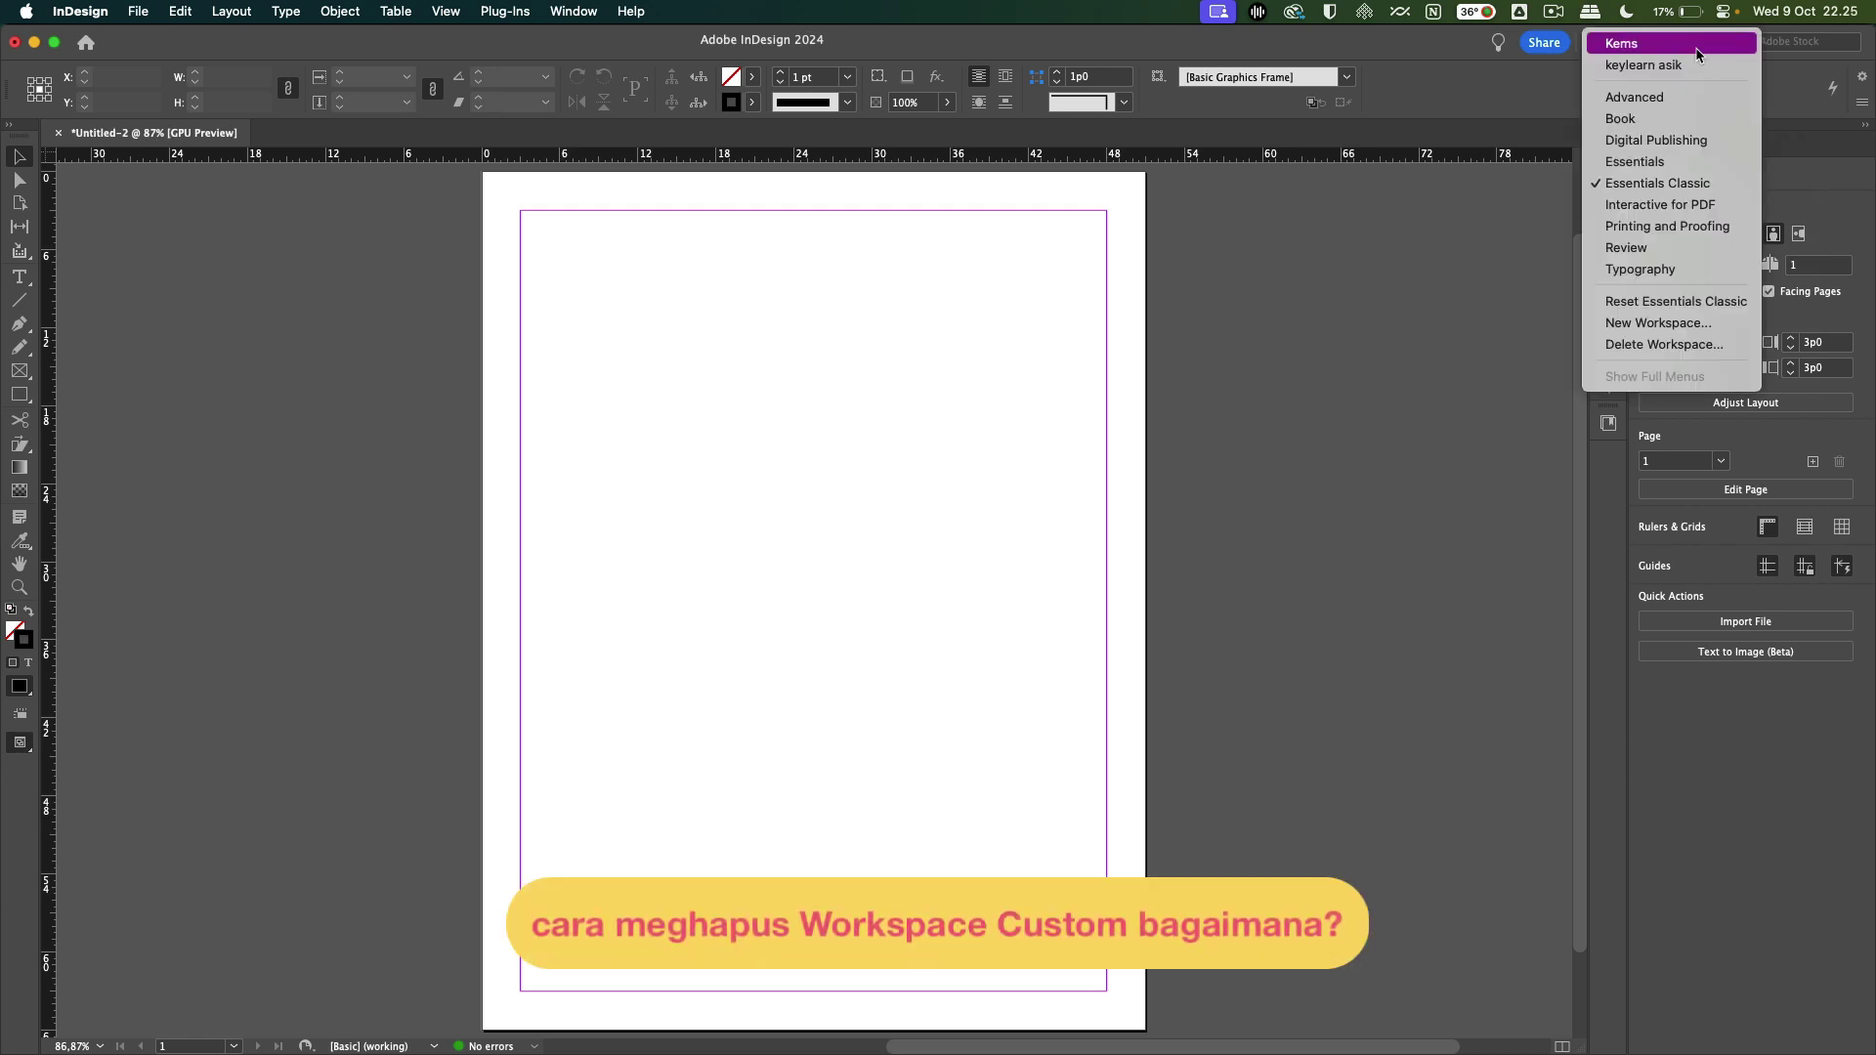
click(1665, 341)
click(971, 524)
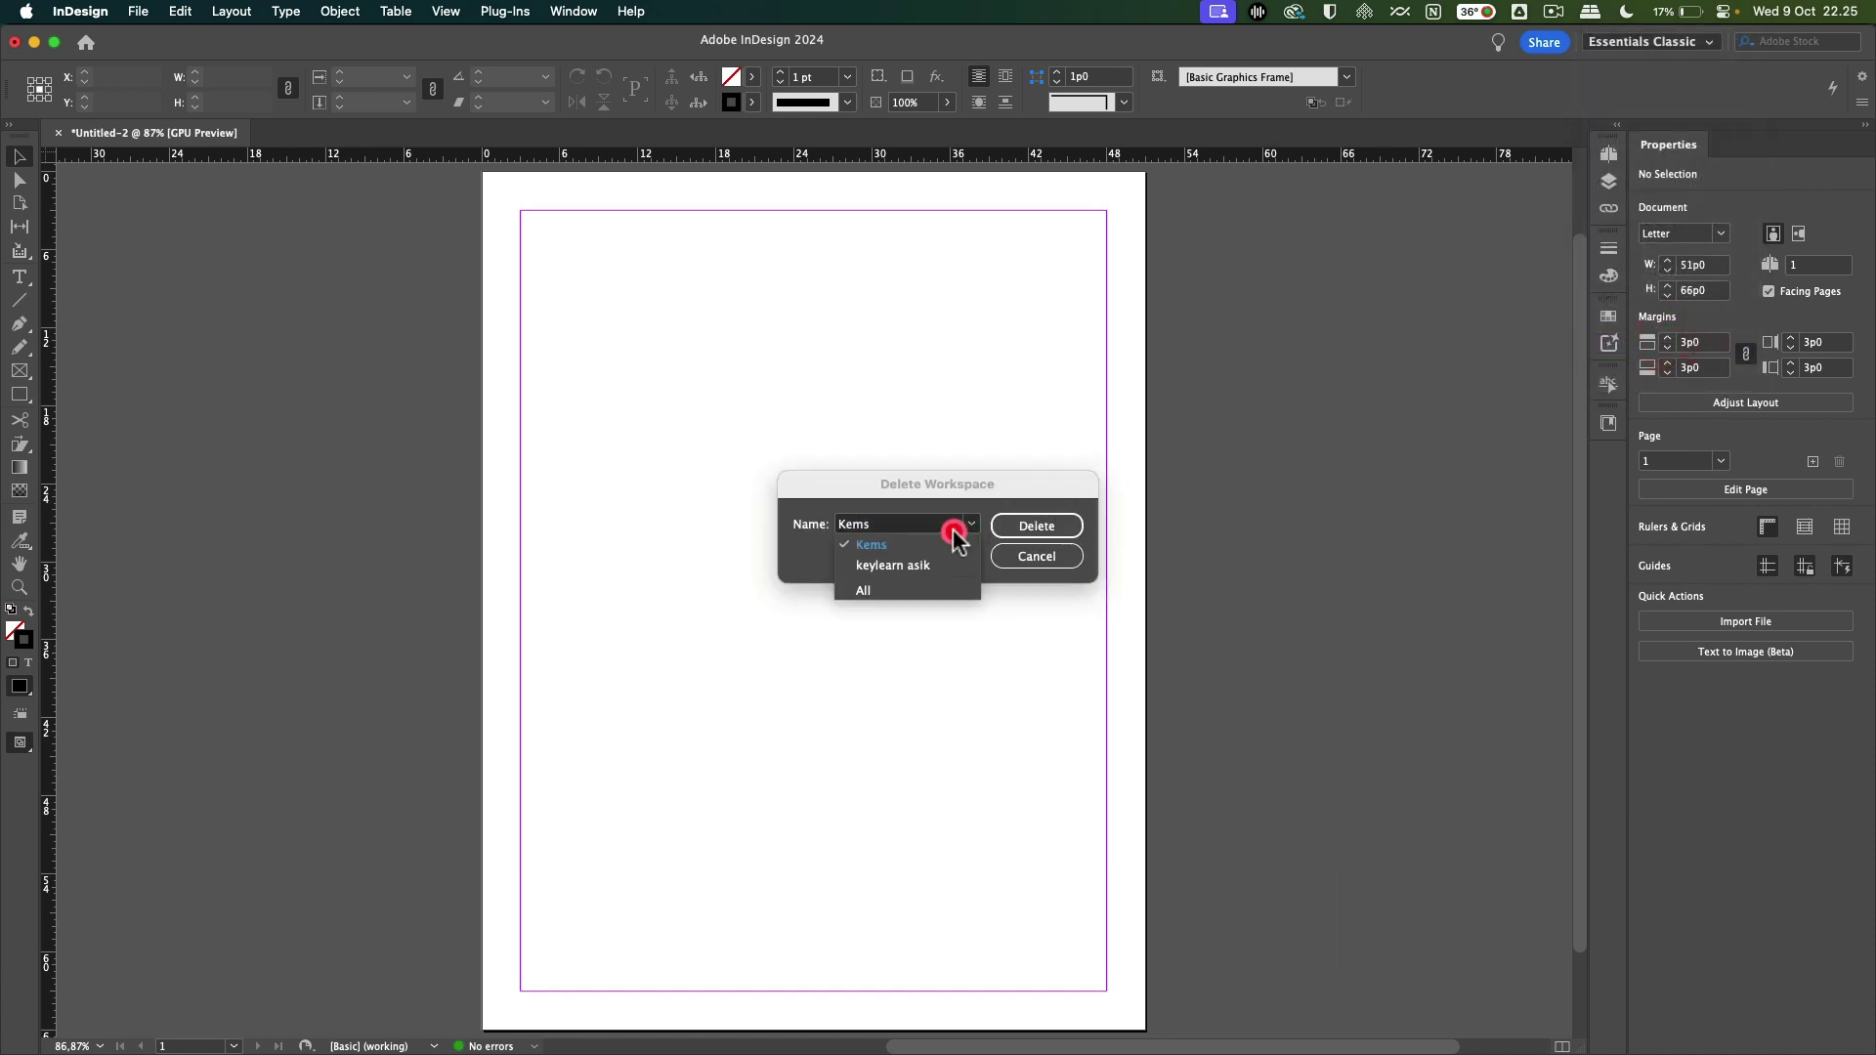
click(914, 567)
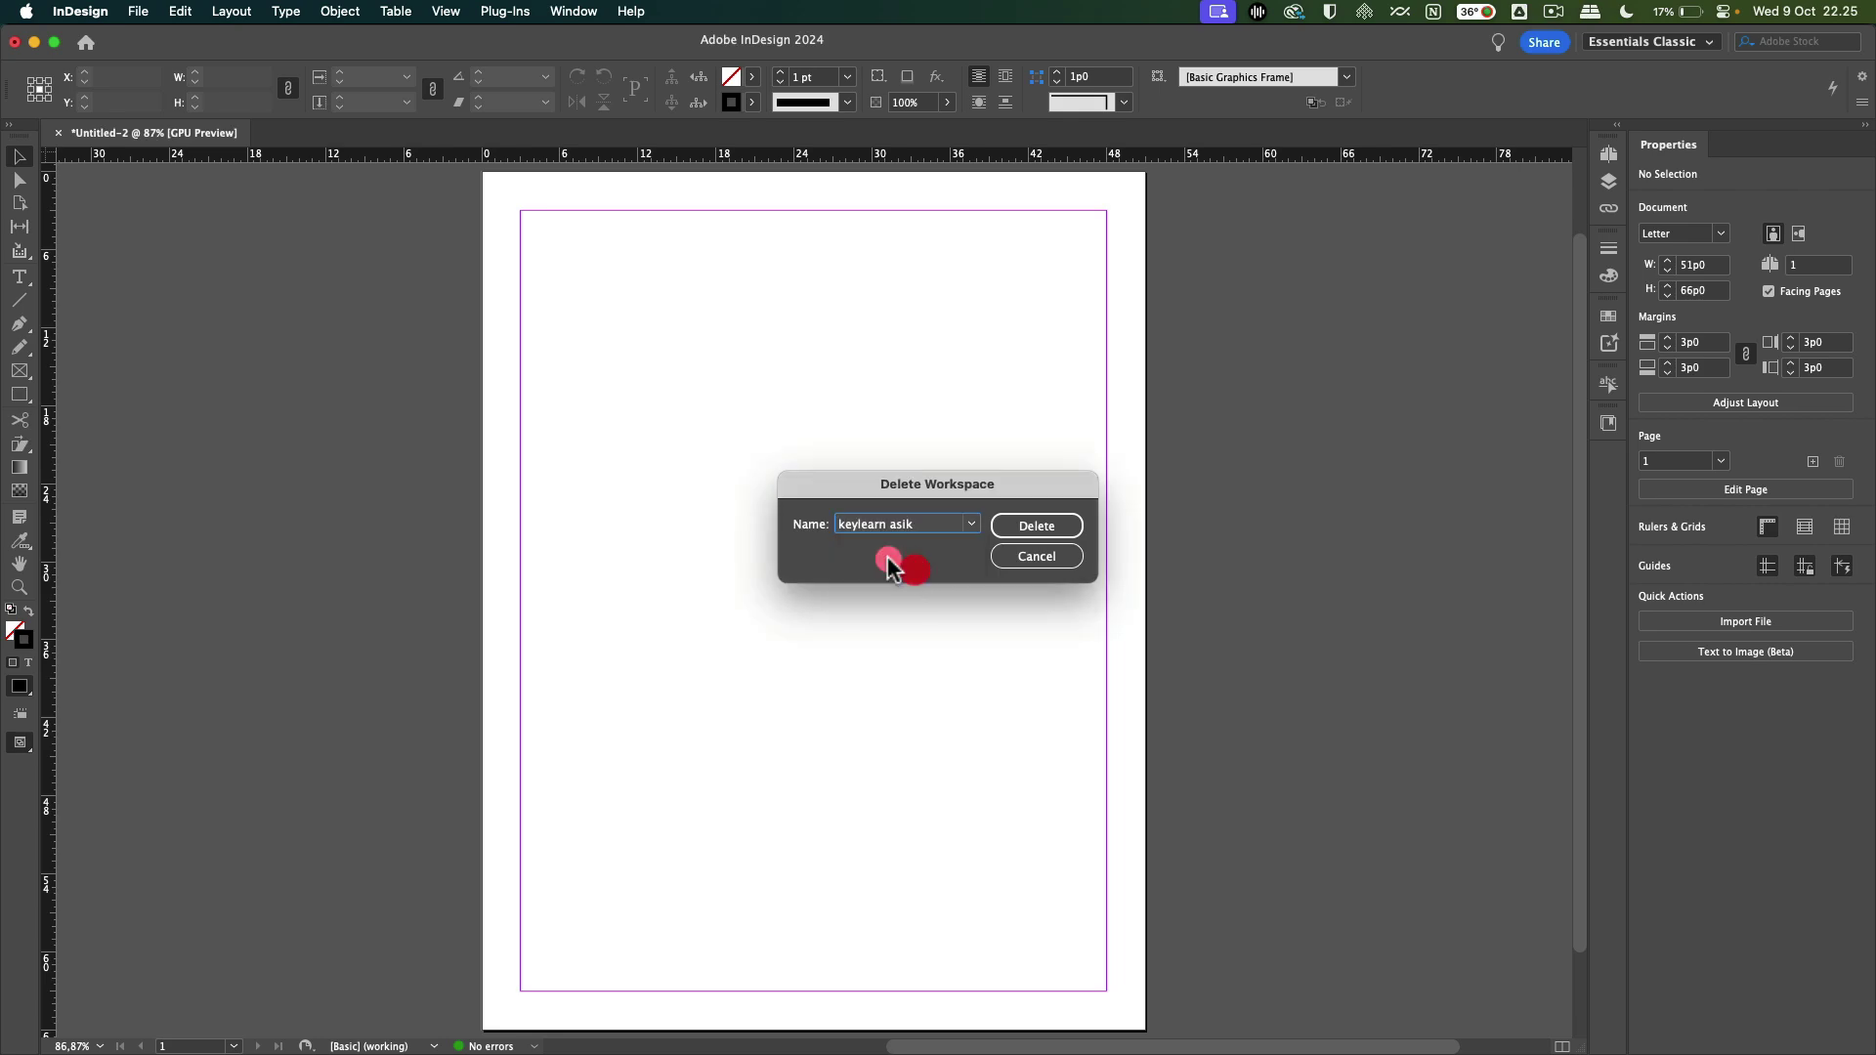
click(1034, 527)
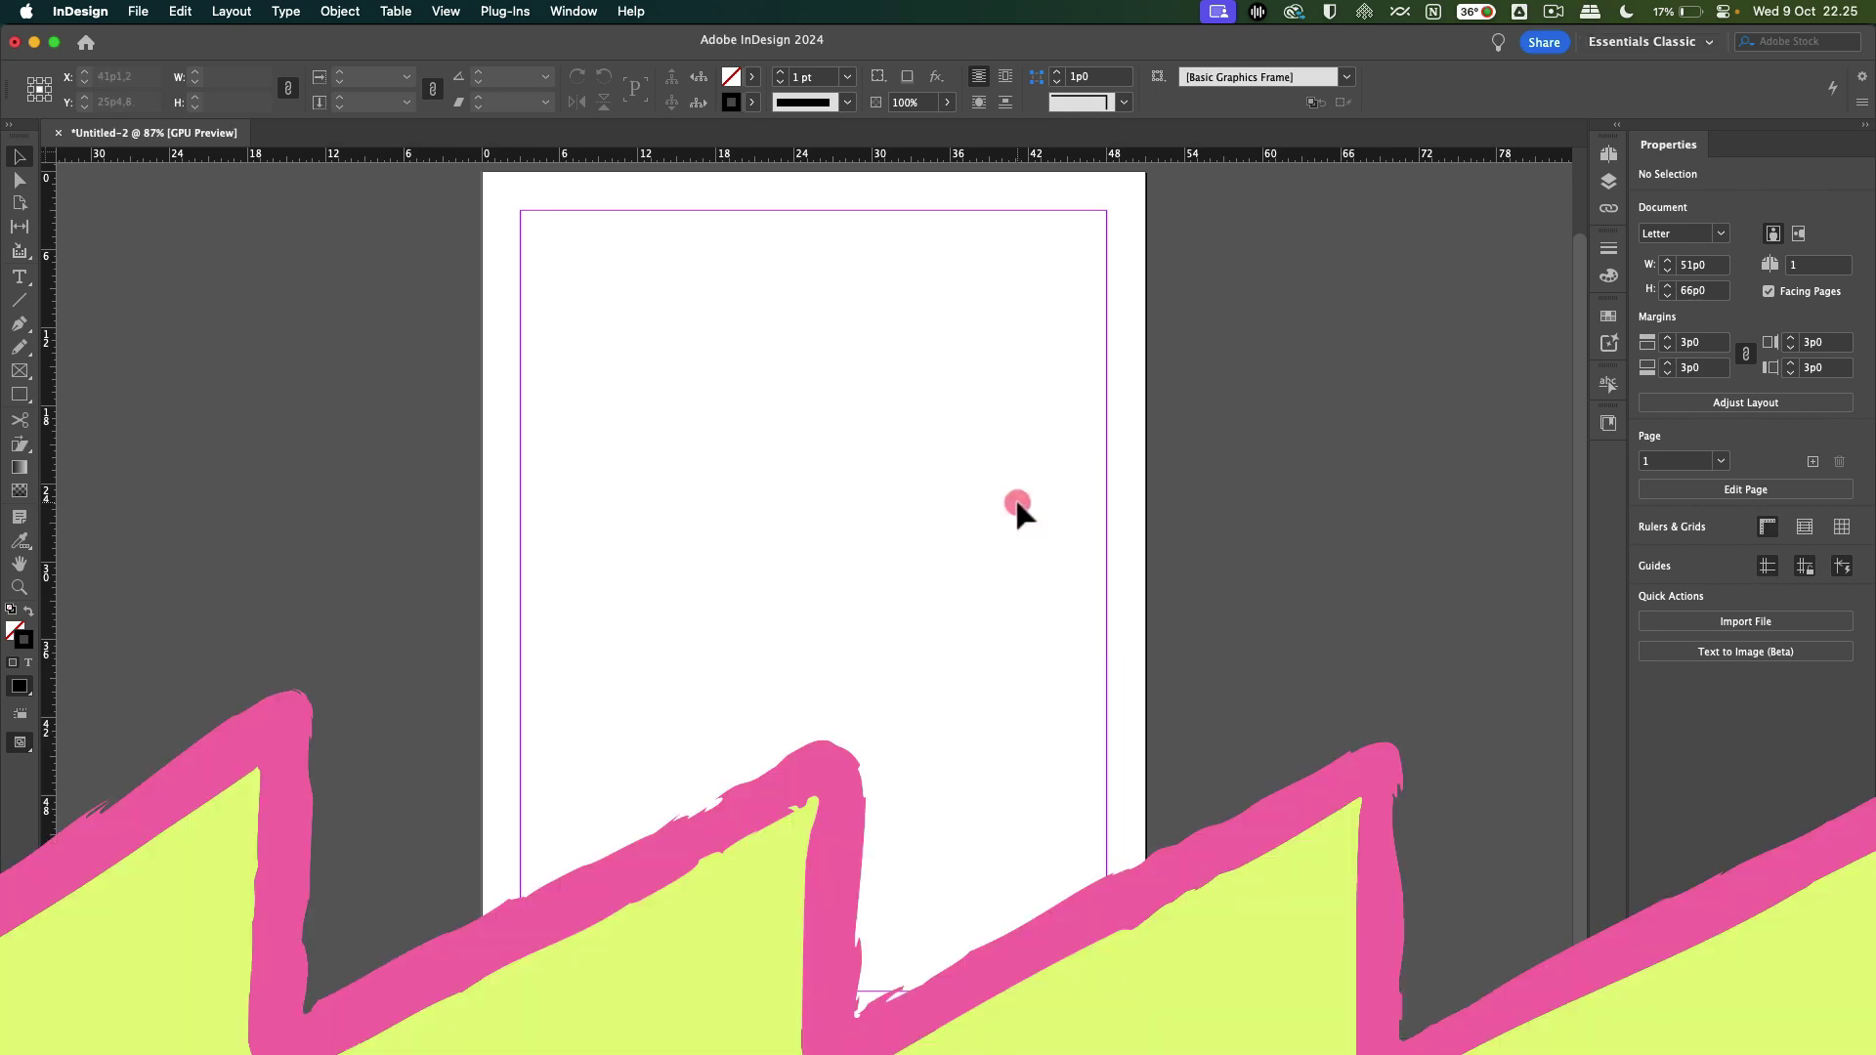
Check which workspaces can be chosen for deletion, without deleting any
click(1641, 41)
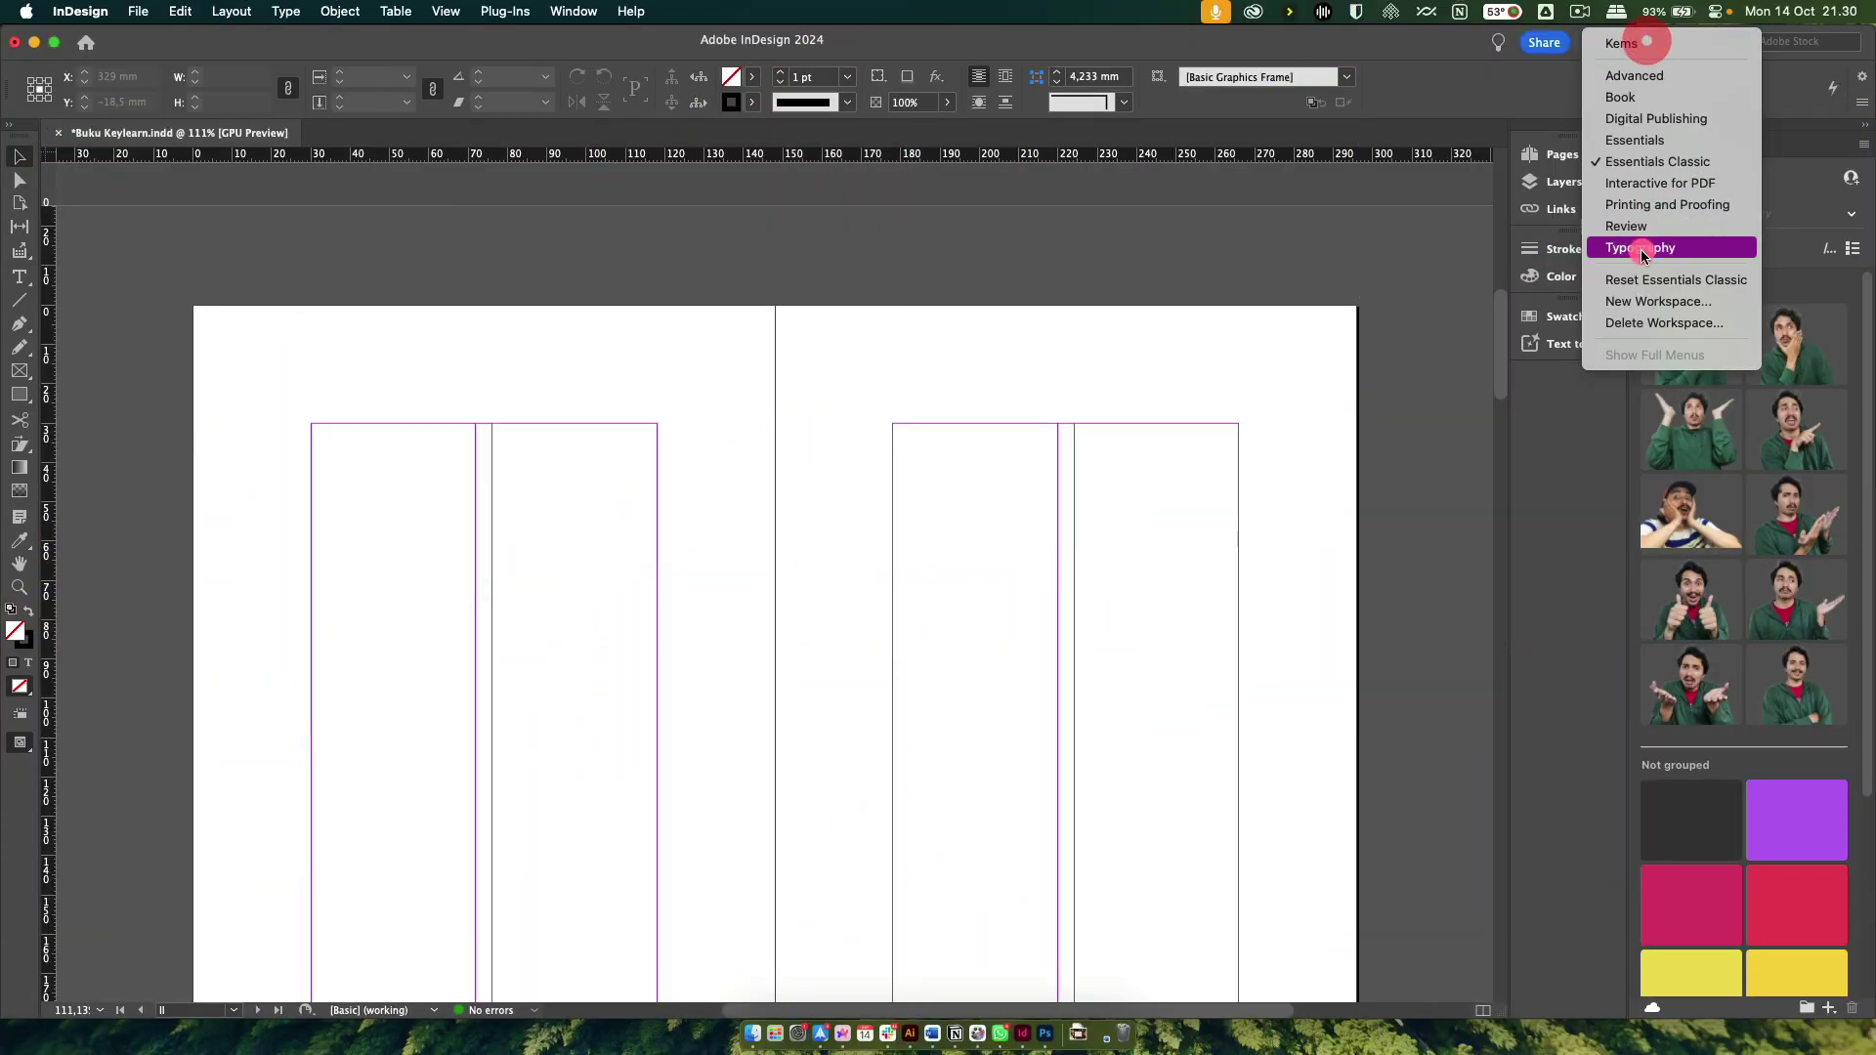
click(1633, 325)
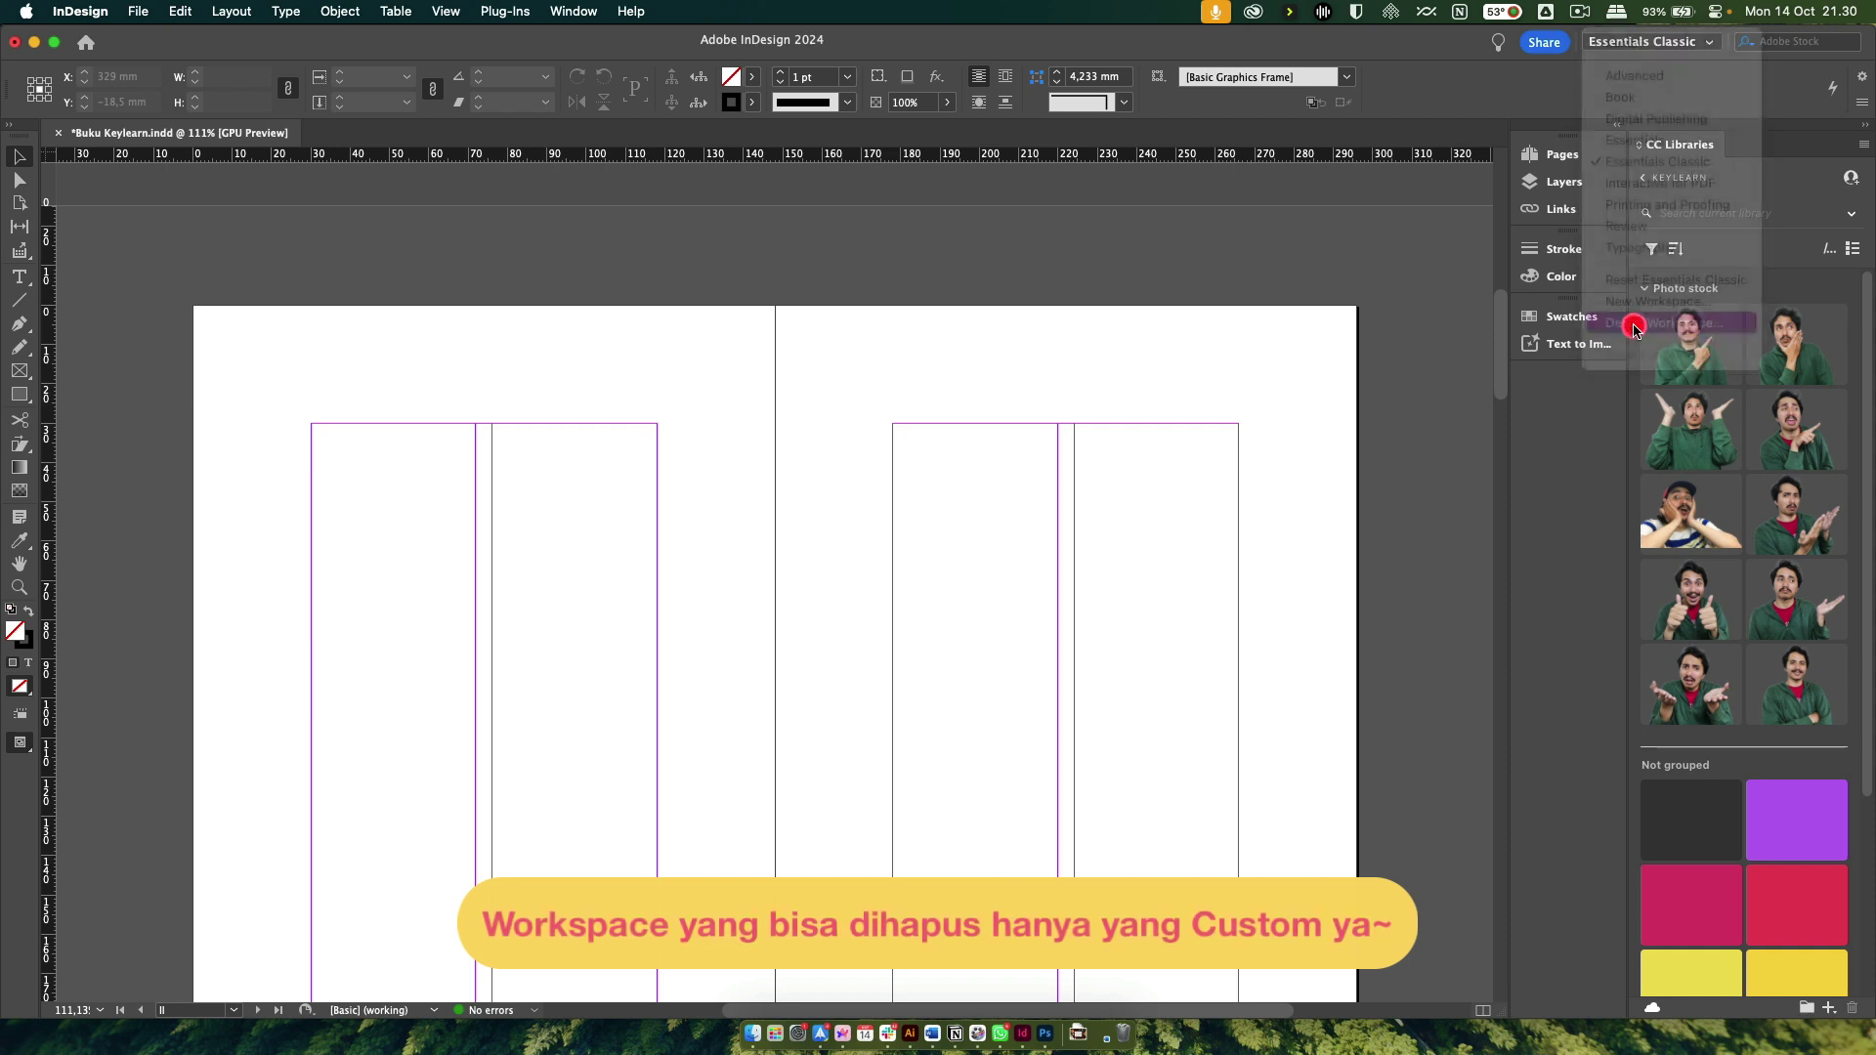
click(946, 530)
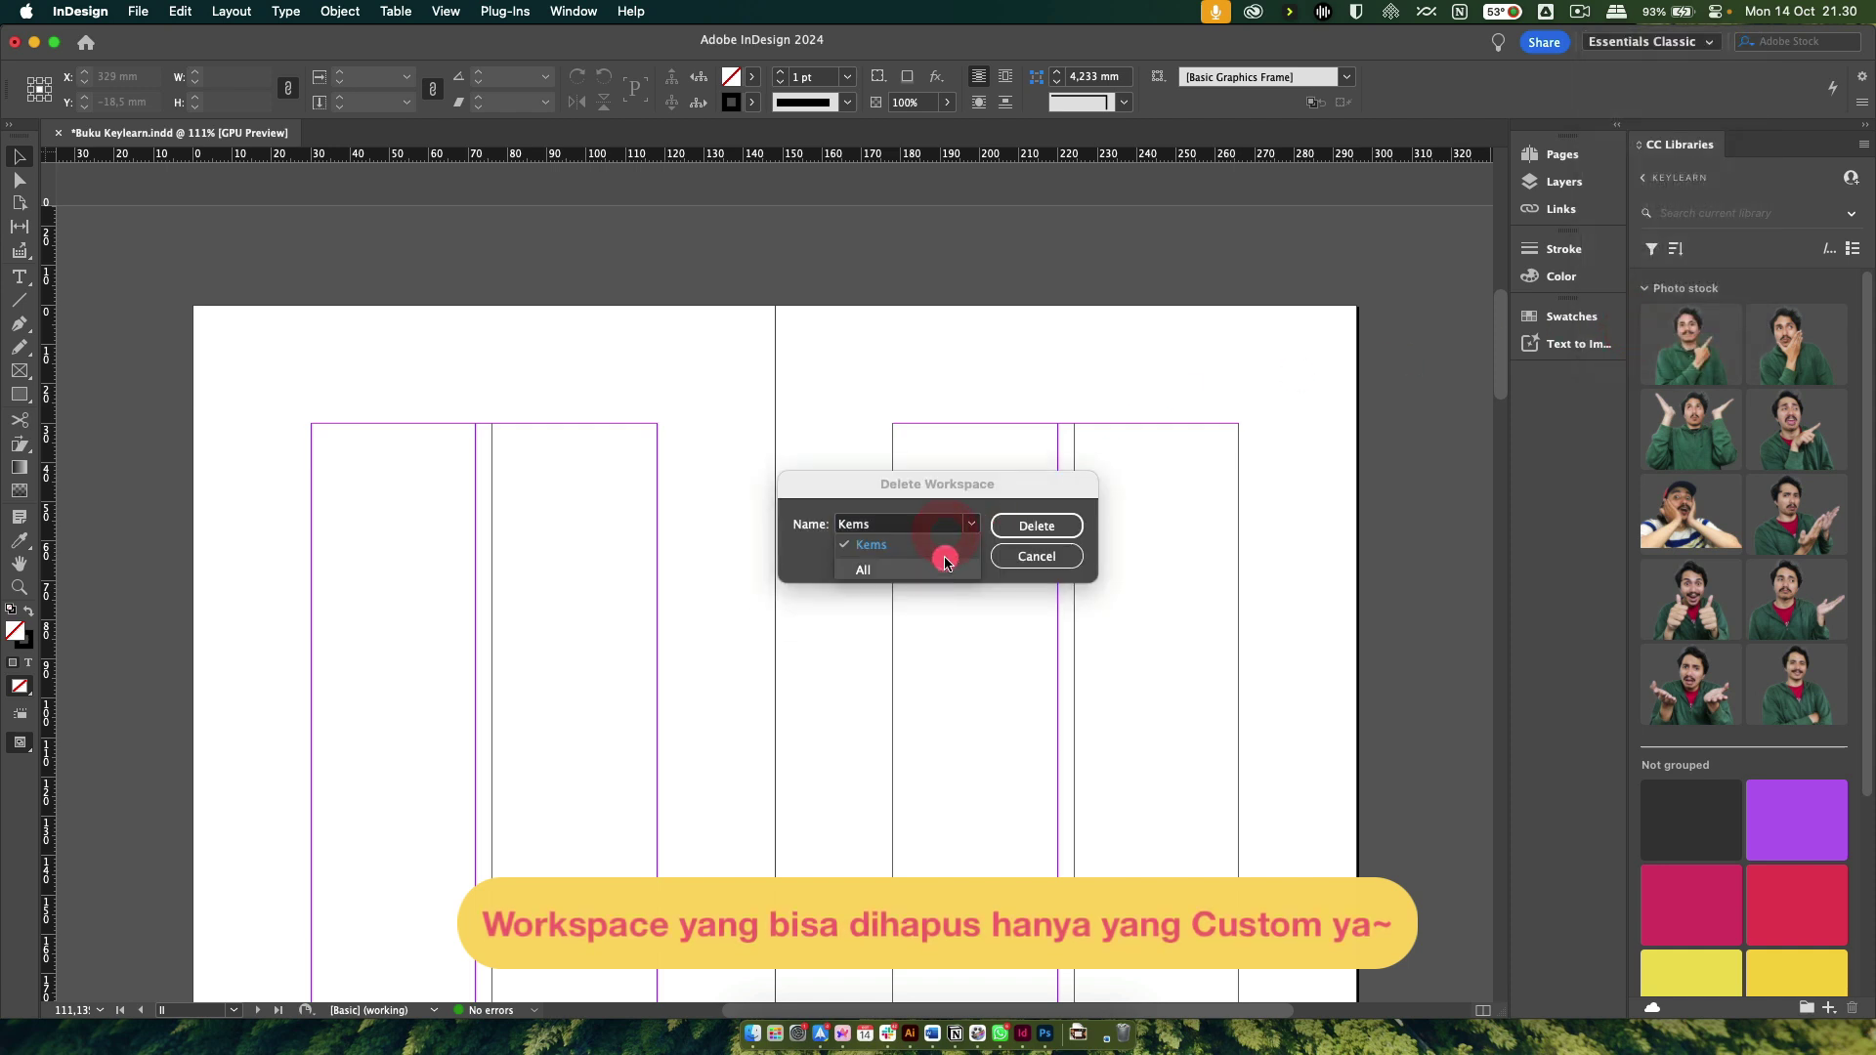
click(807, 558)
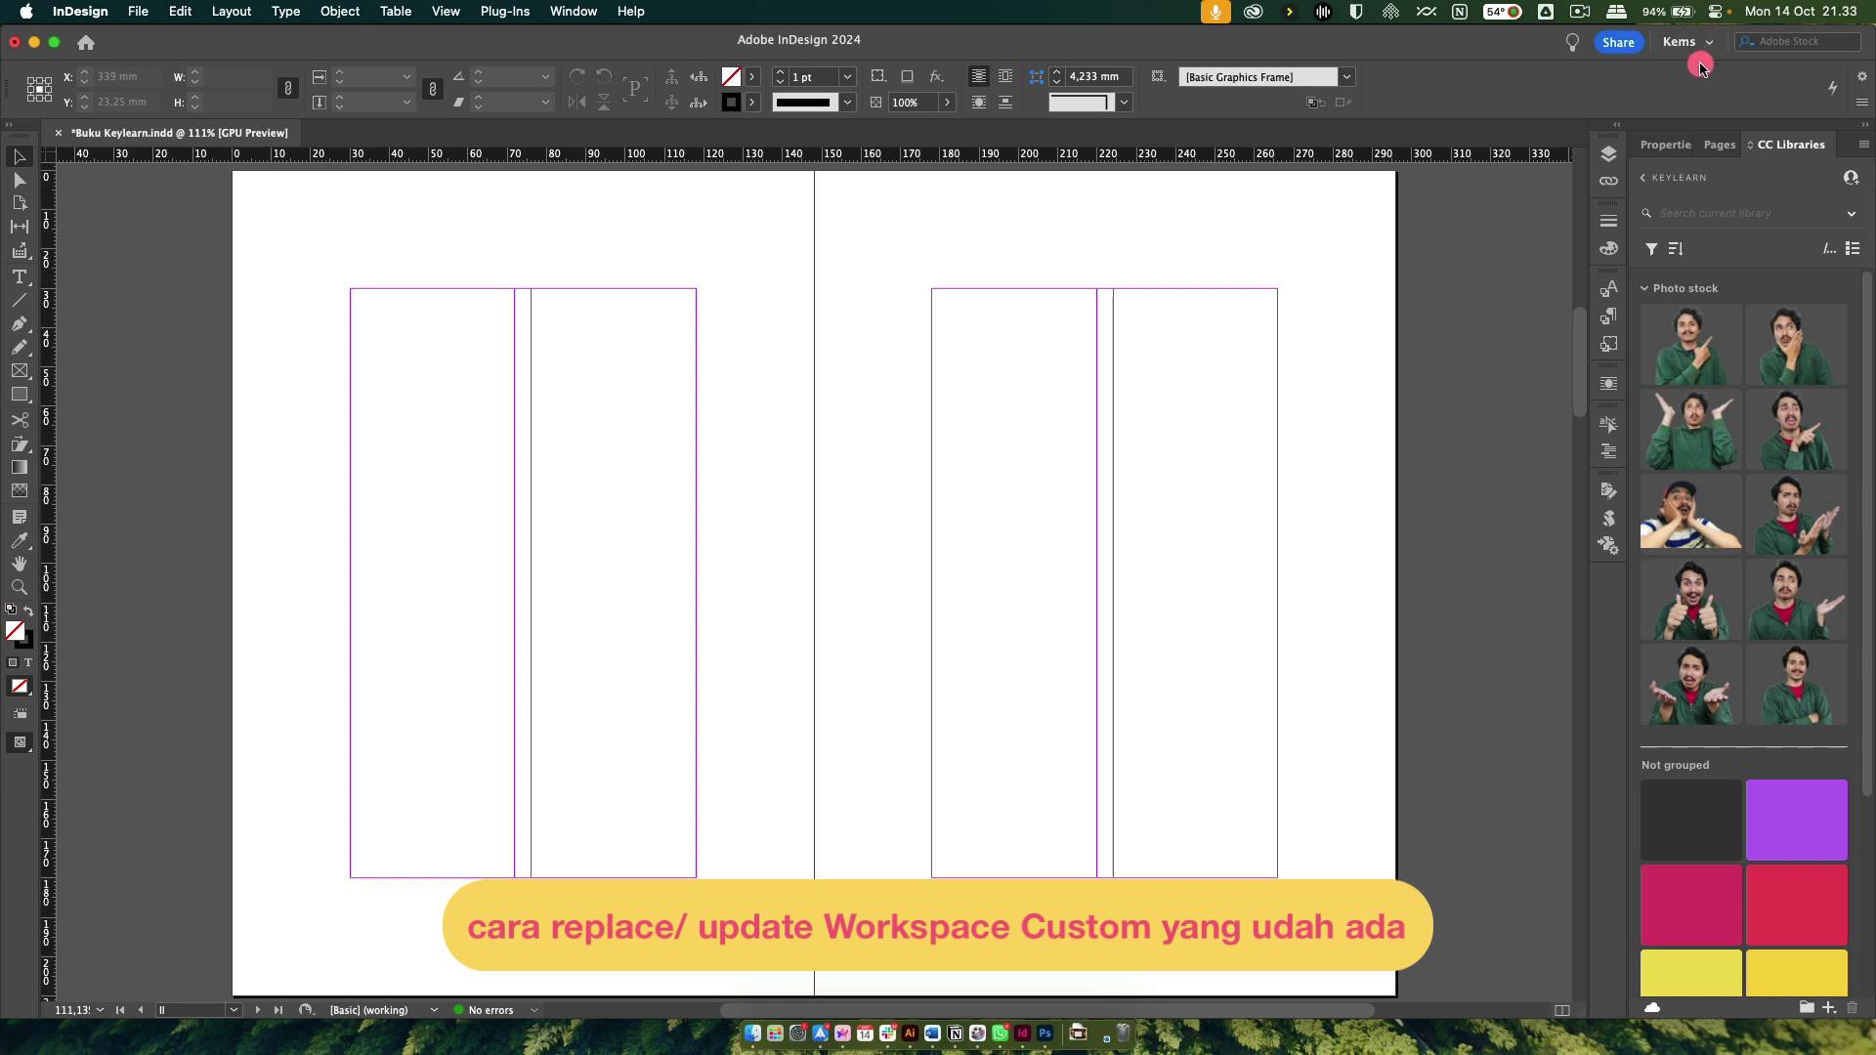
Undock and close the CC Libraries panel, and save the layout over the existing Kems workspace
drag(1779, 144, 1200, 253)
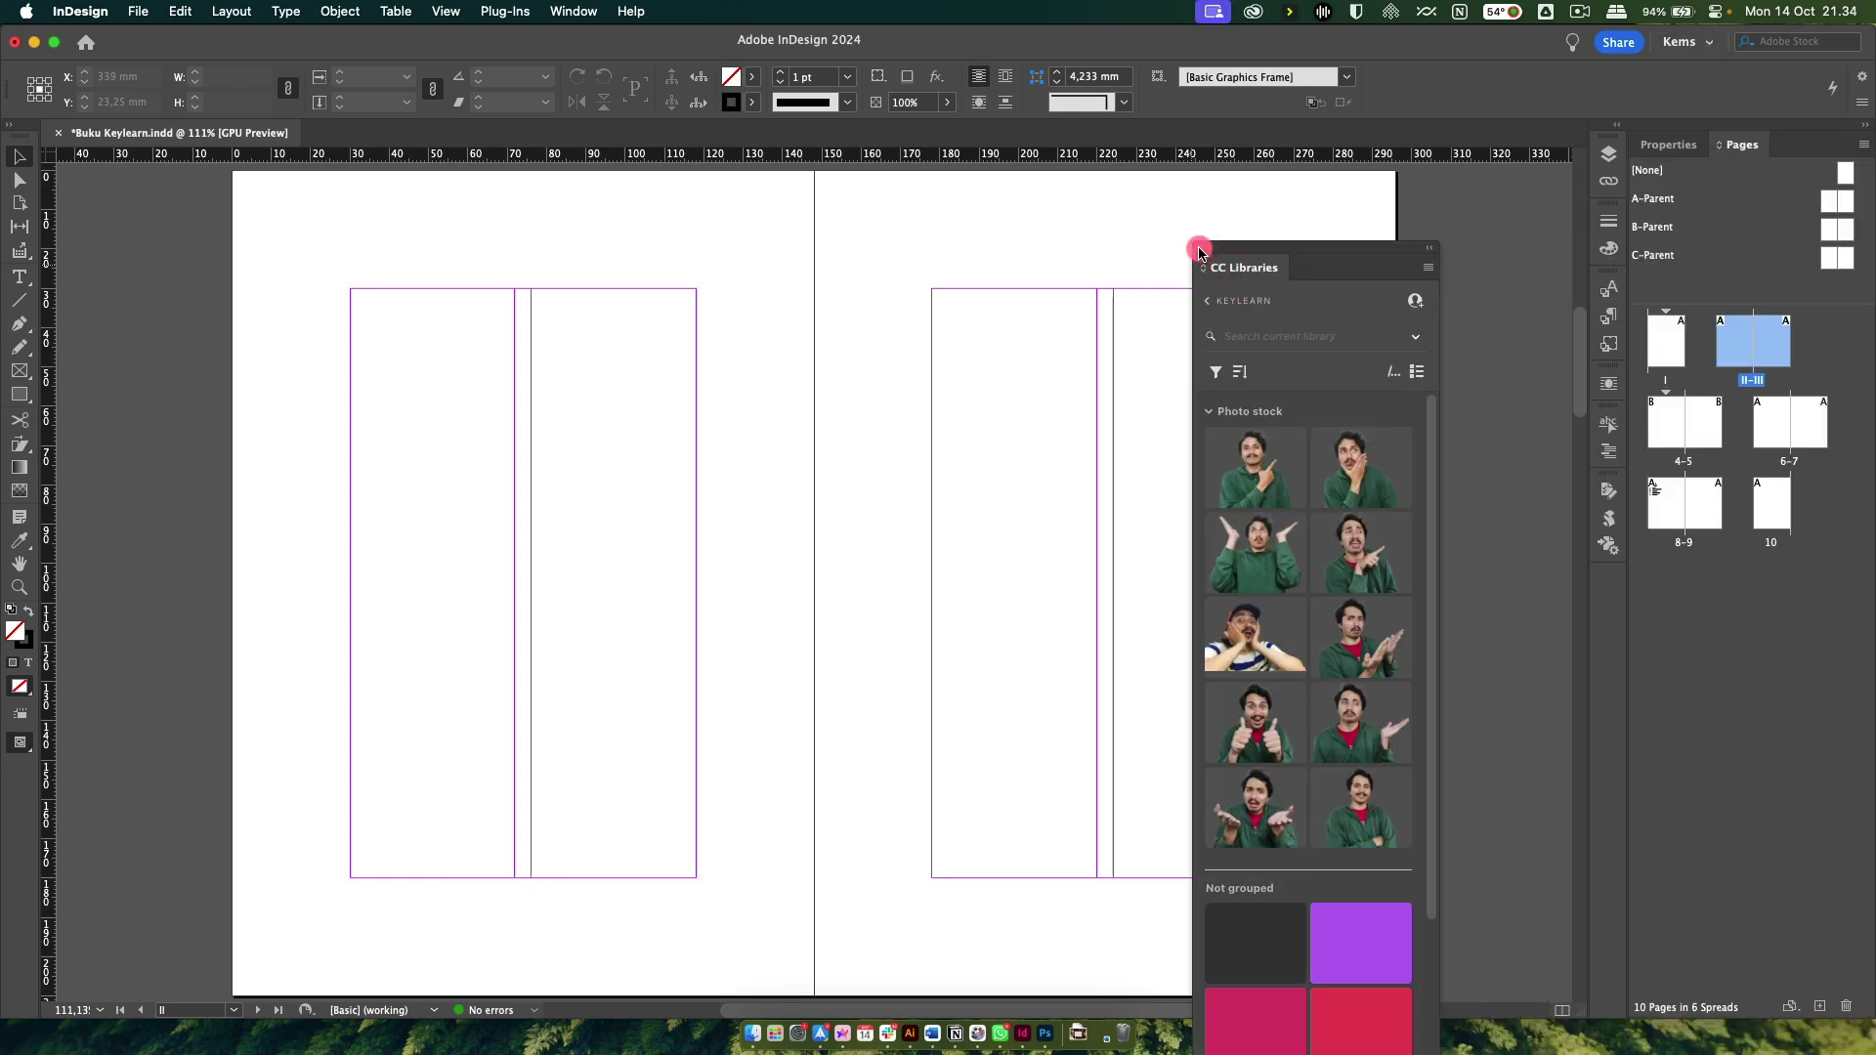
click(1199, 251)
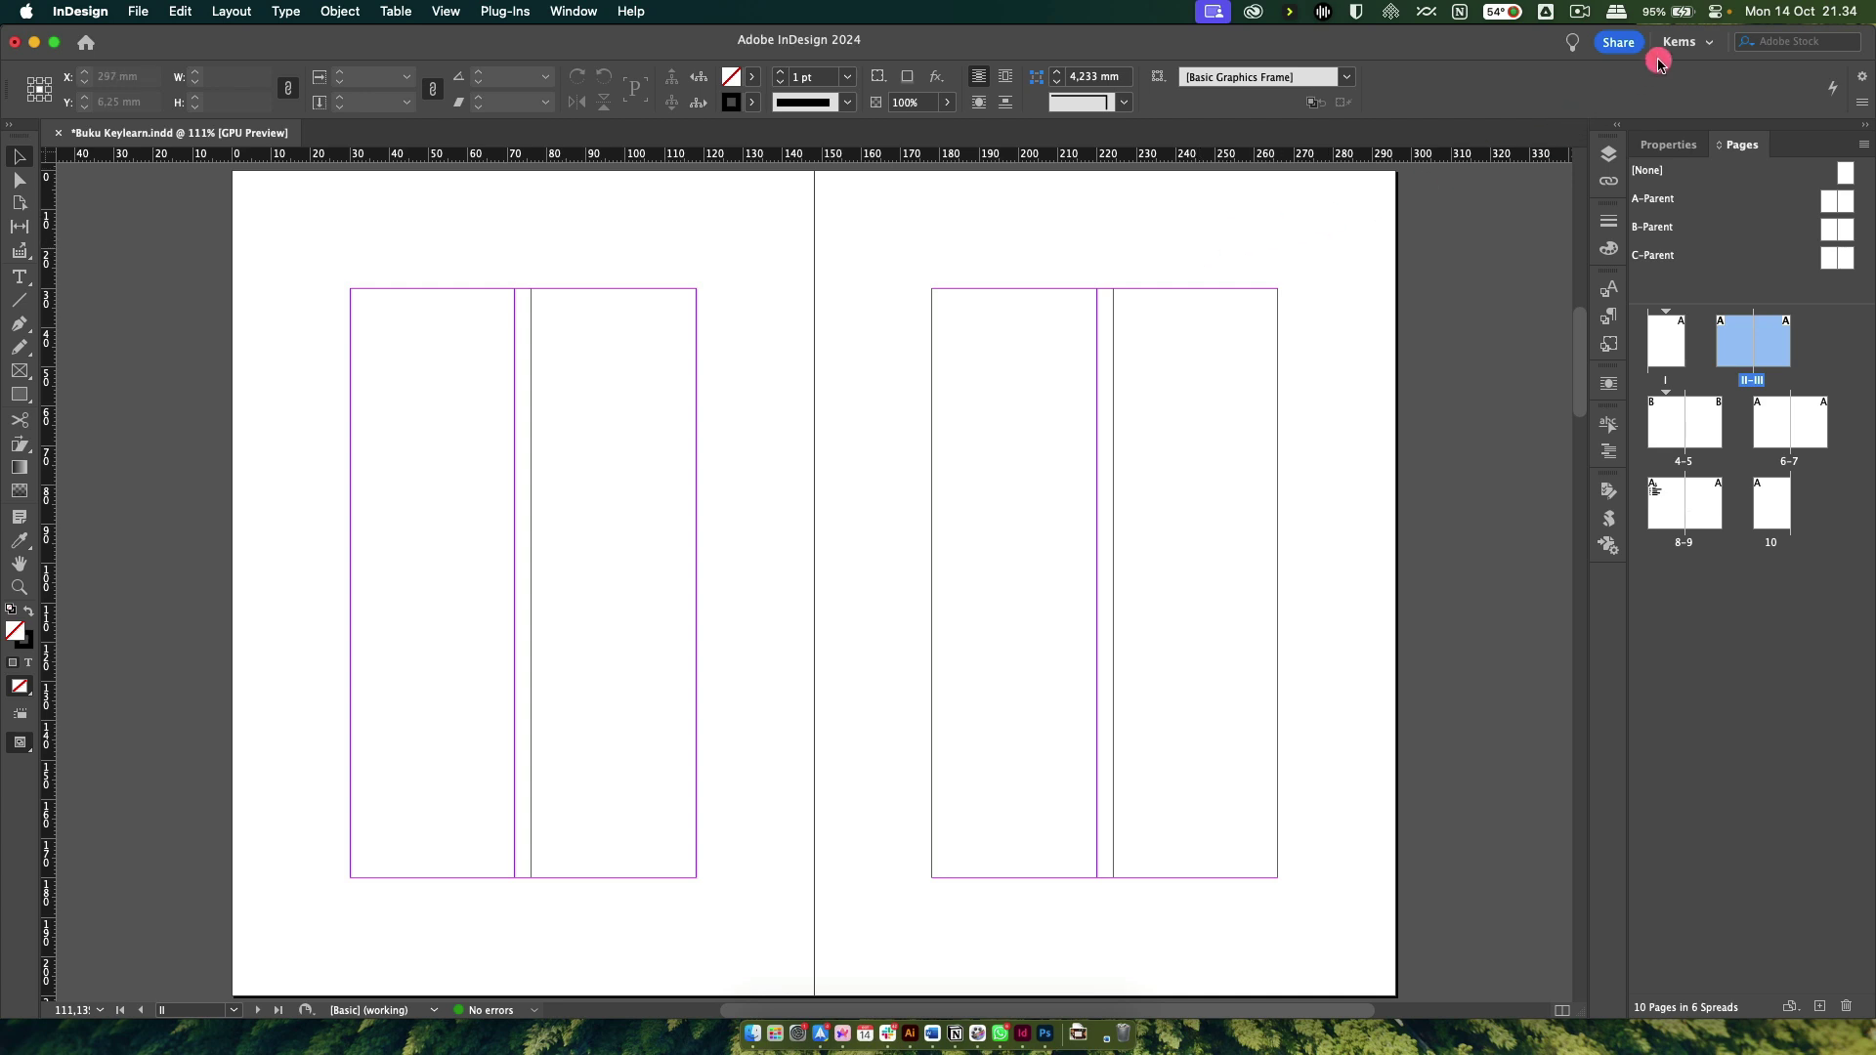
click(1684, 42)
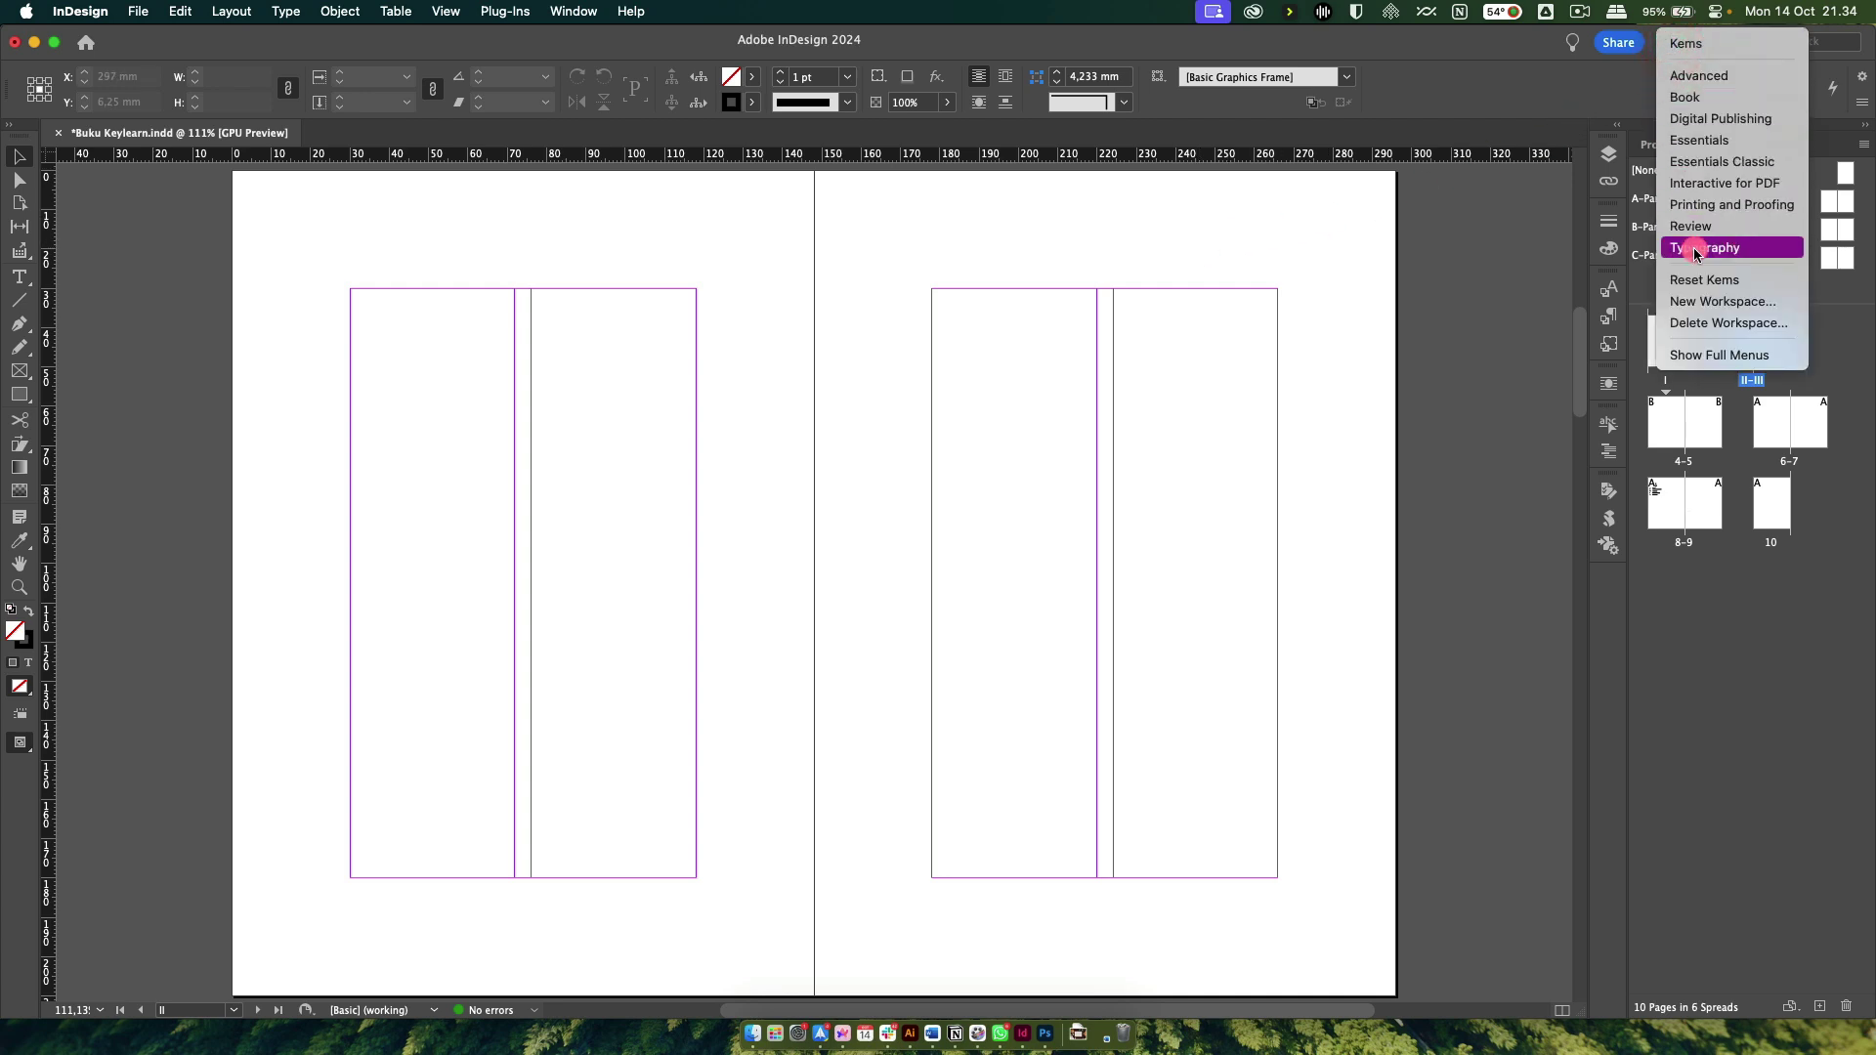
click(1708, 303)
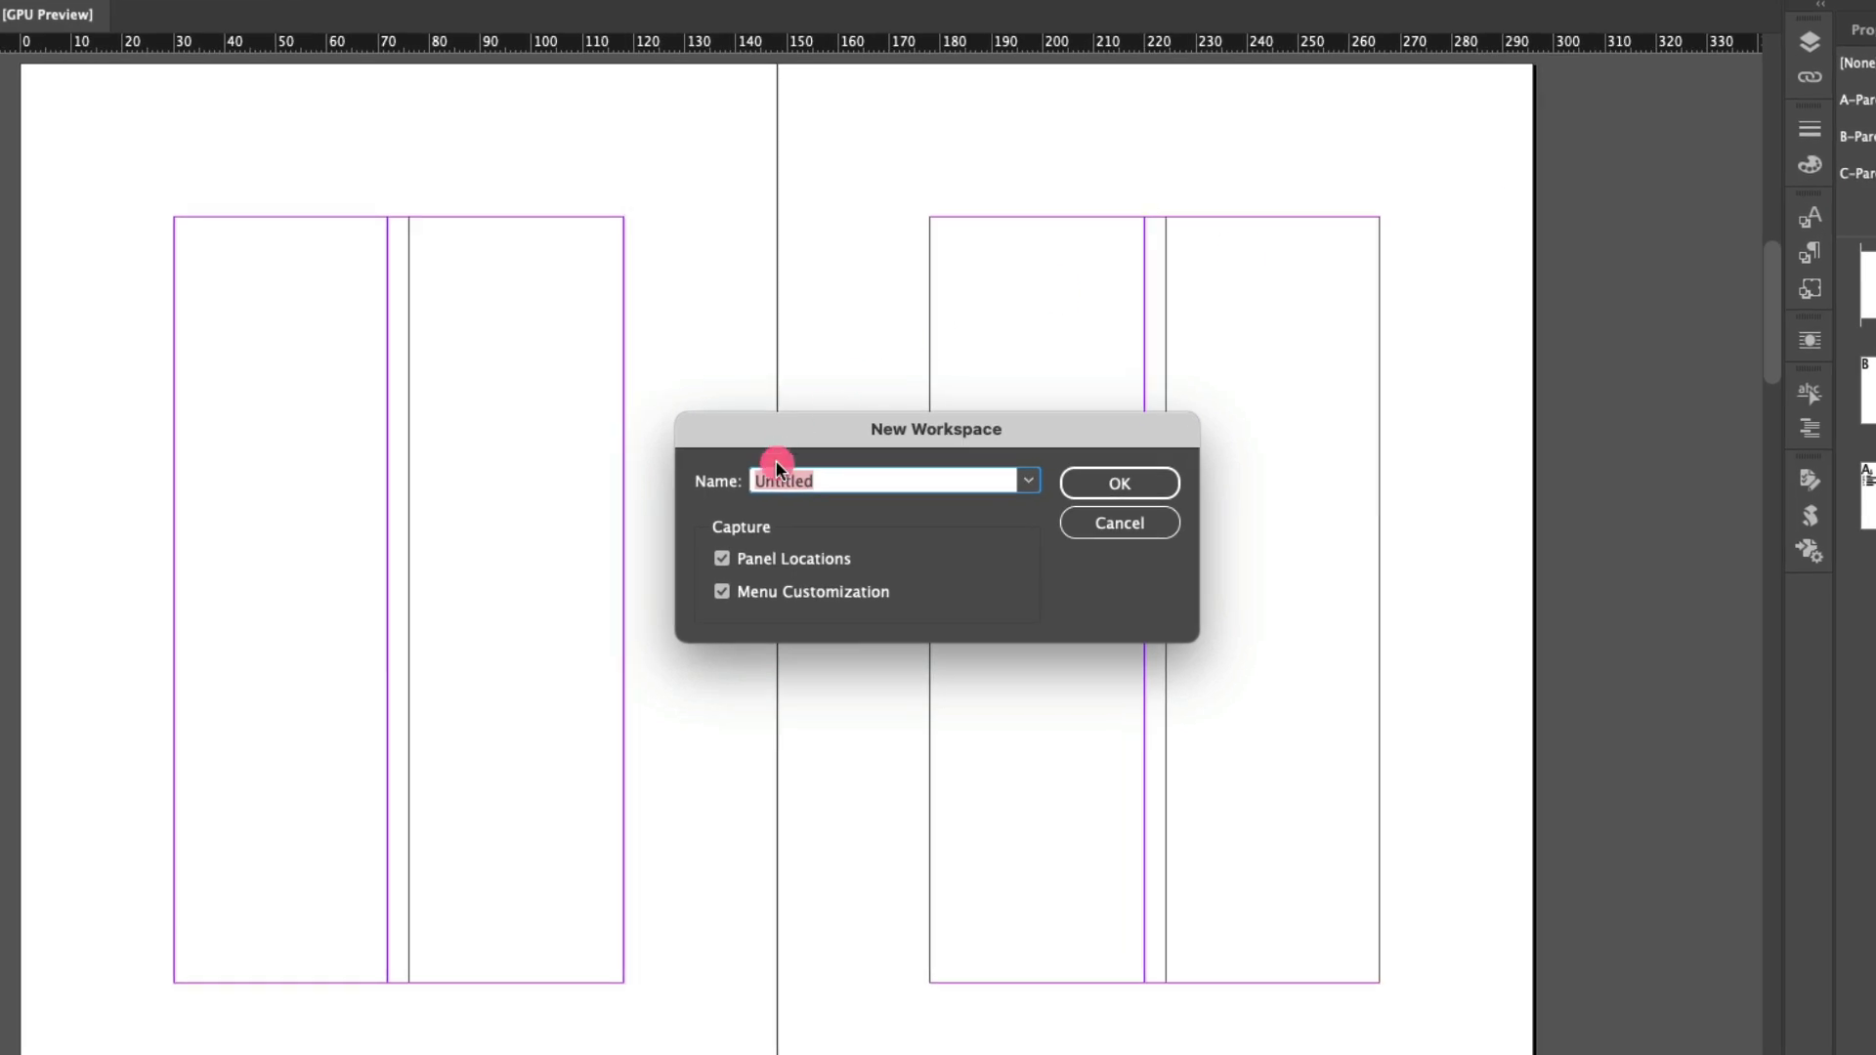
click(1038, 486)
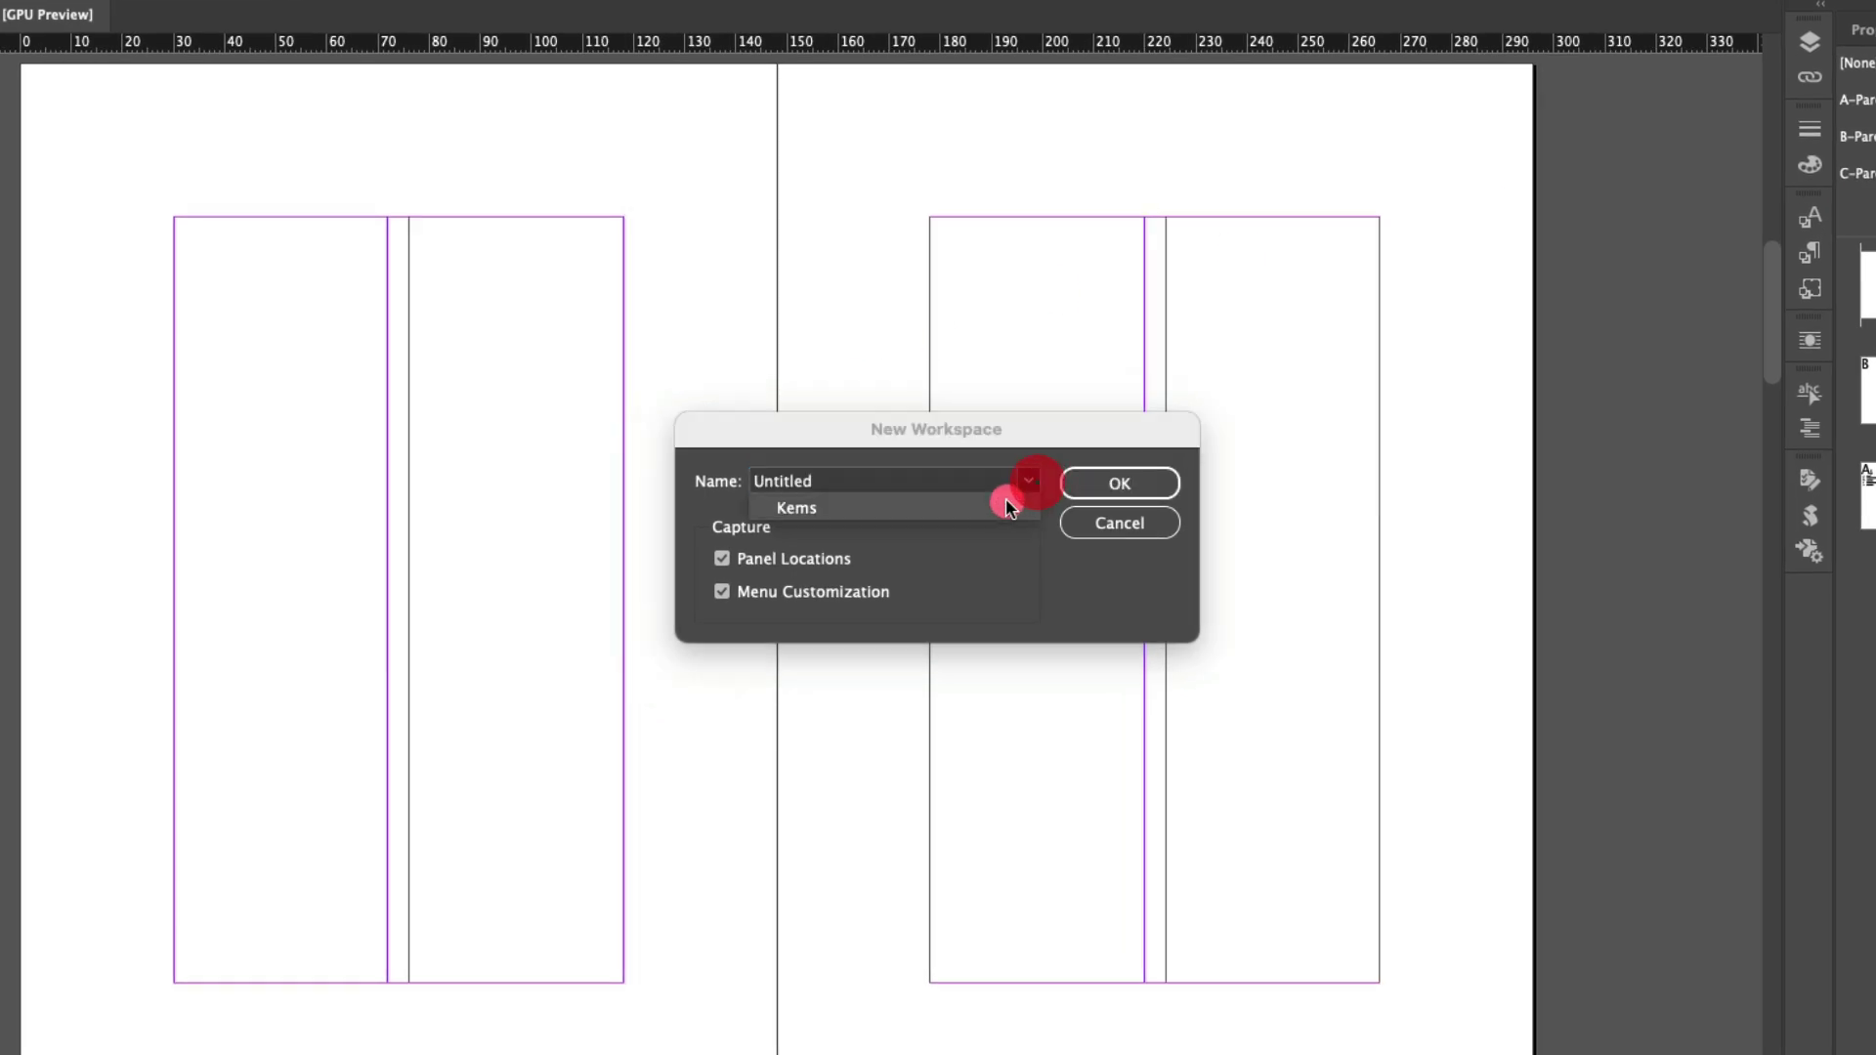
click(1006, 503)
click(1100, 491)
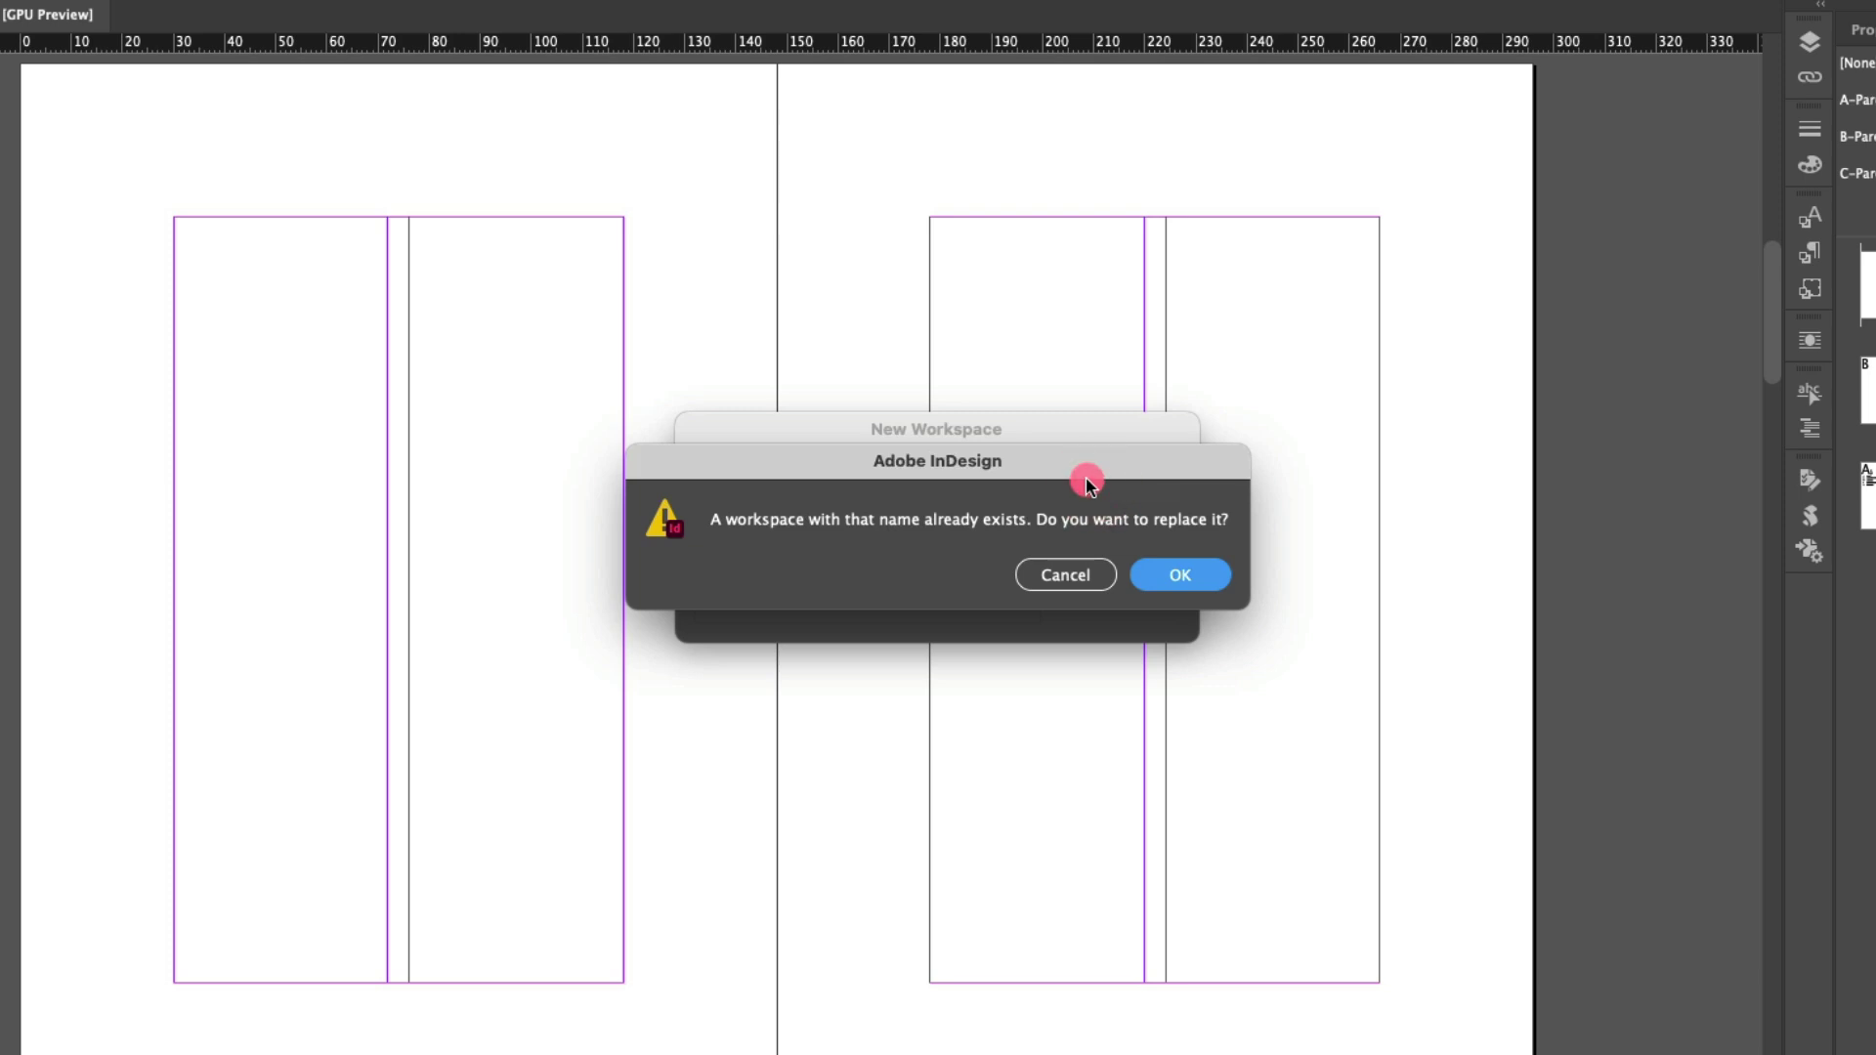
click(1162, 575)
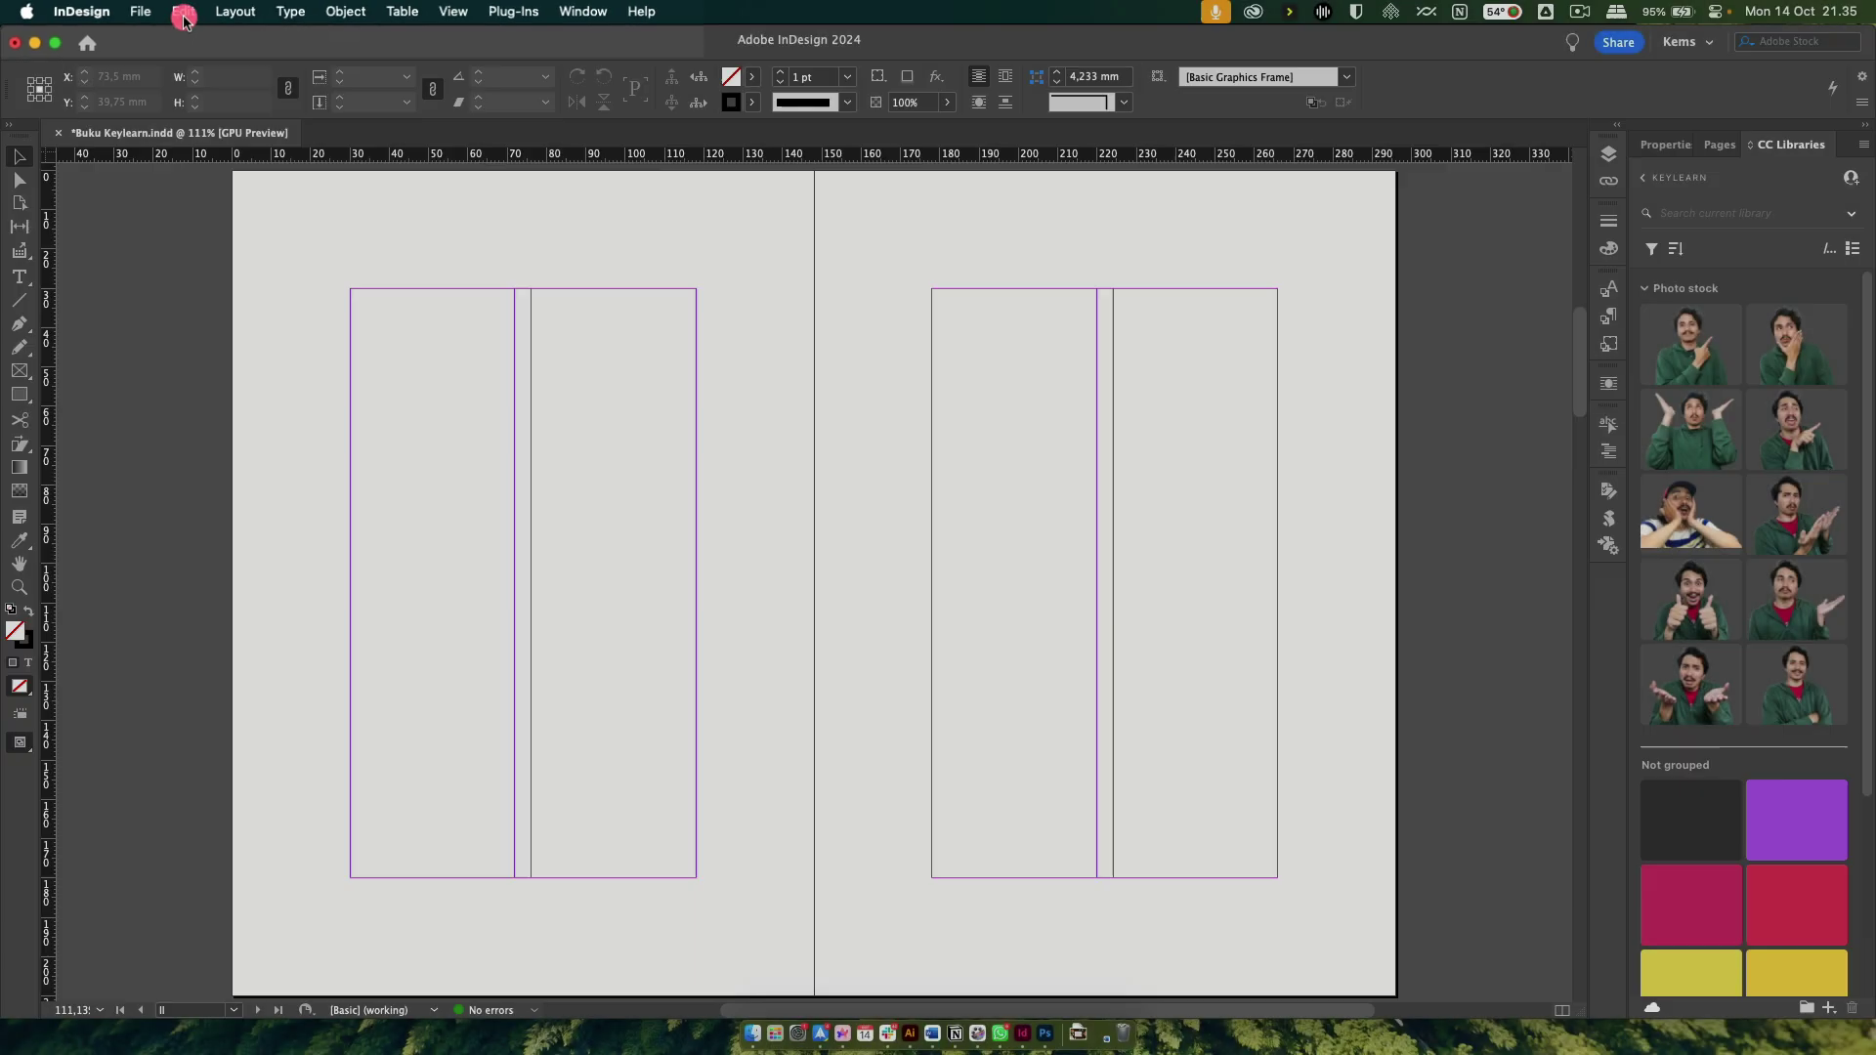
Look over the sets and application menu commands in the Menu Customization dialog, leaving without changes
click(199, 12)
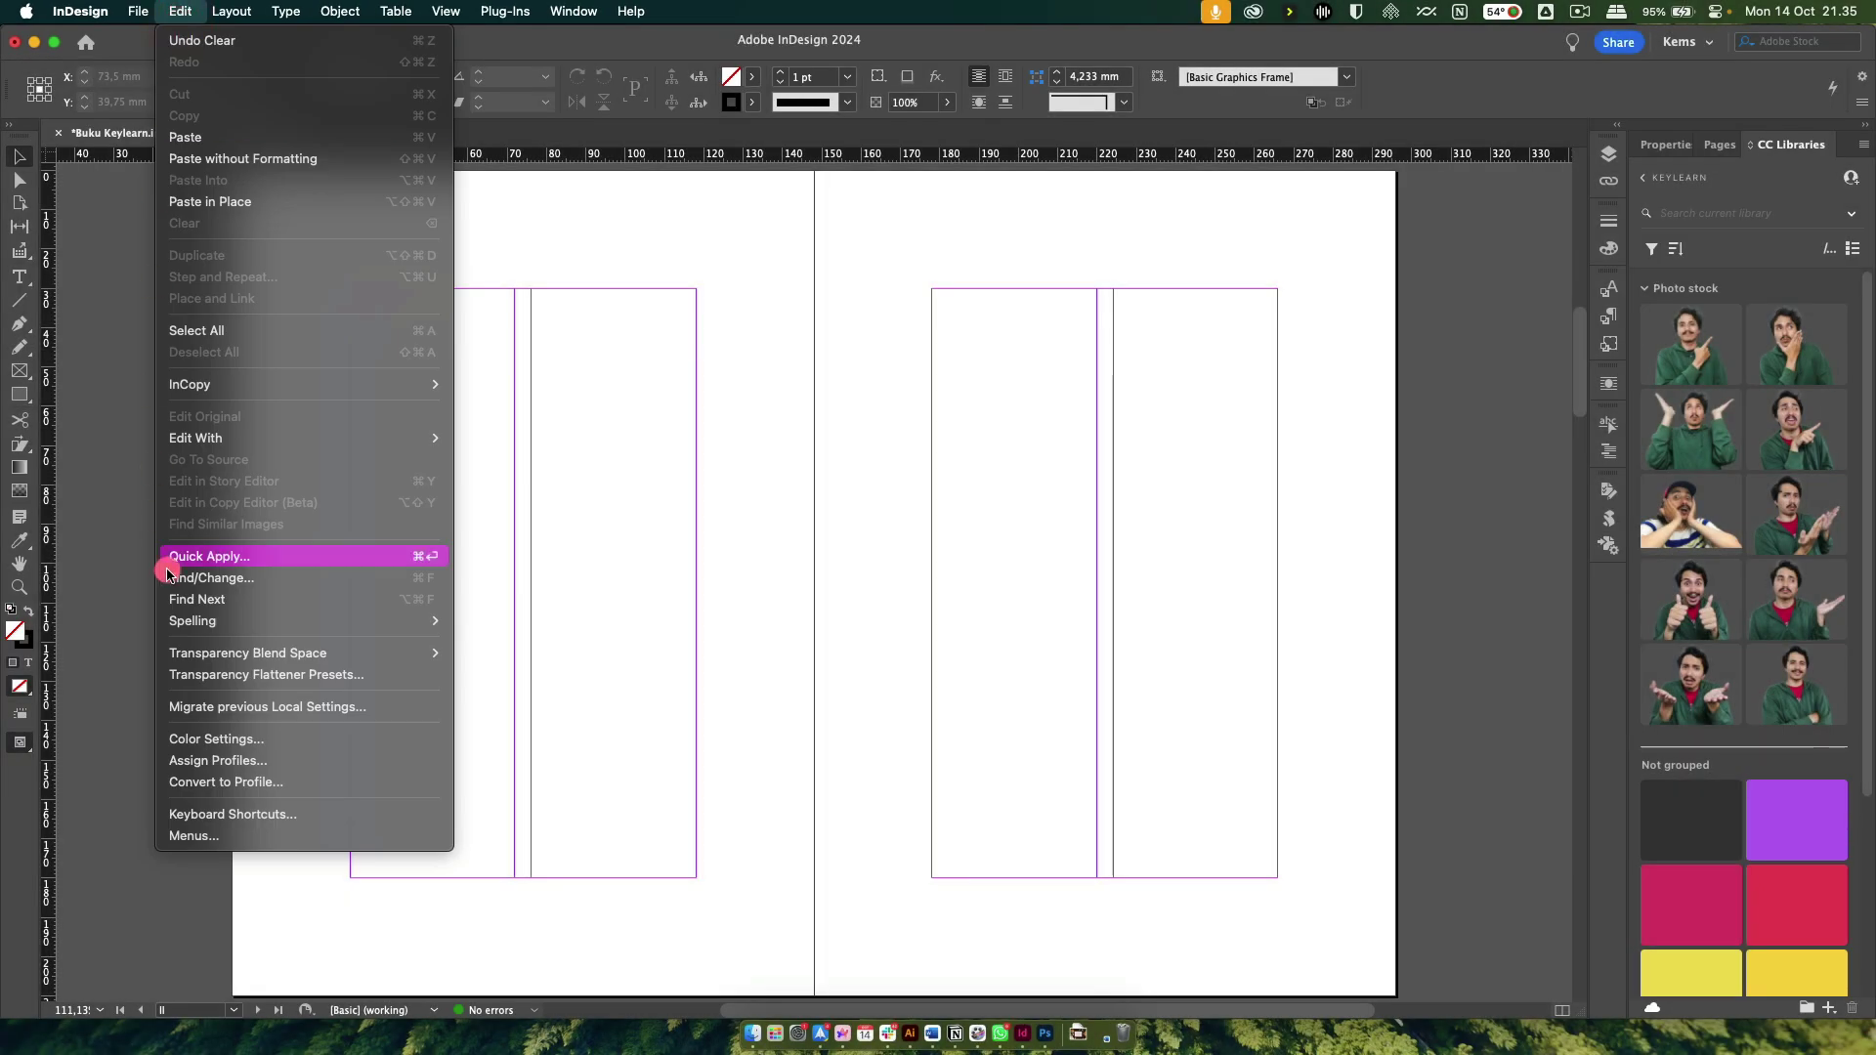
click(241, 837)
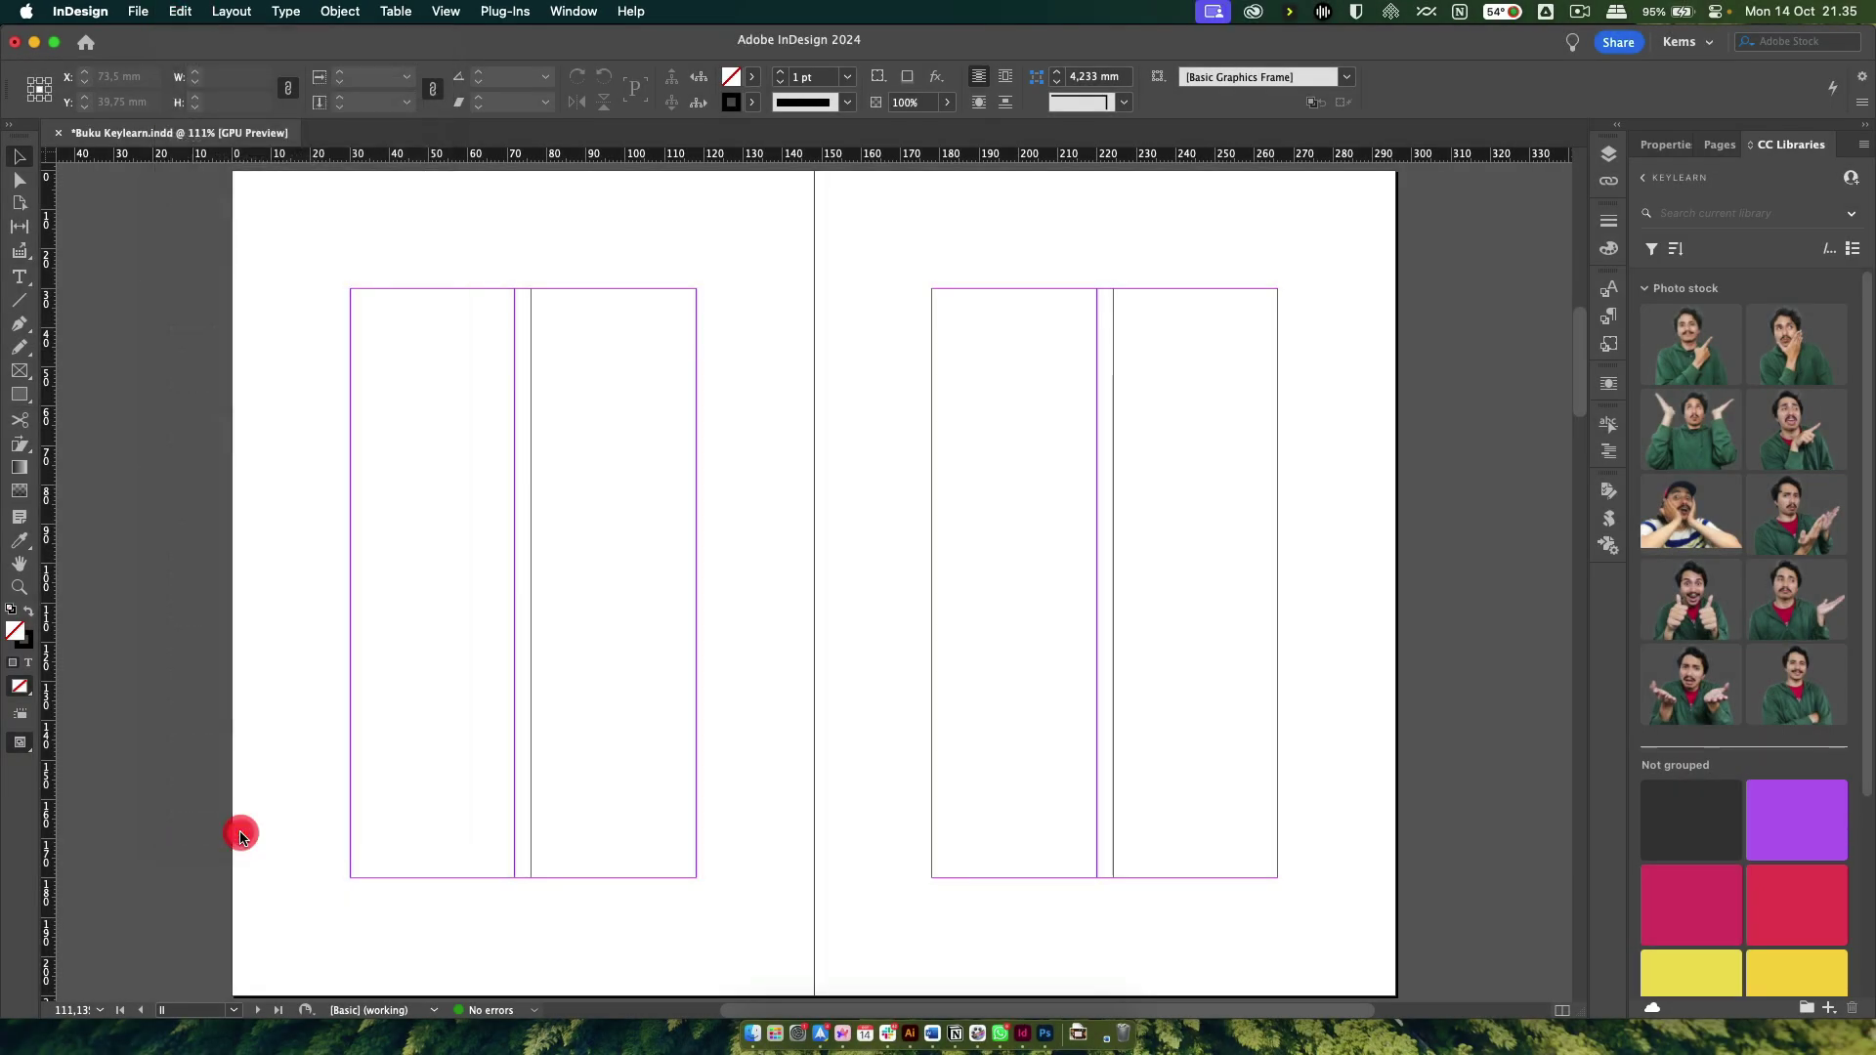
click(793, 321)
click(793, 320)
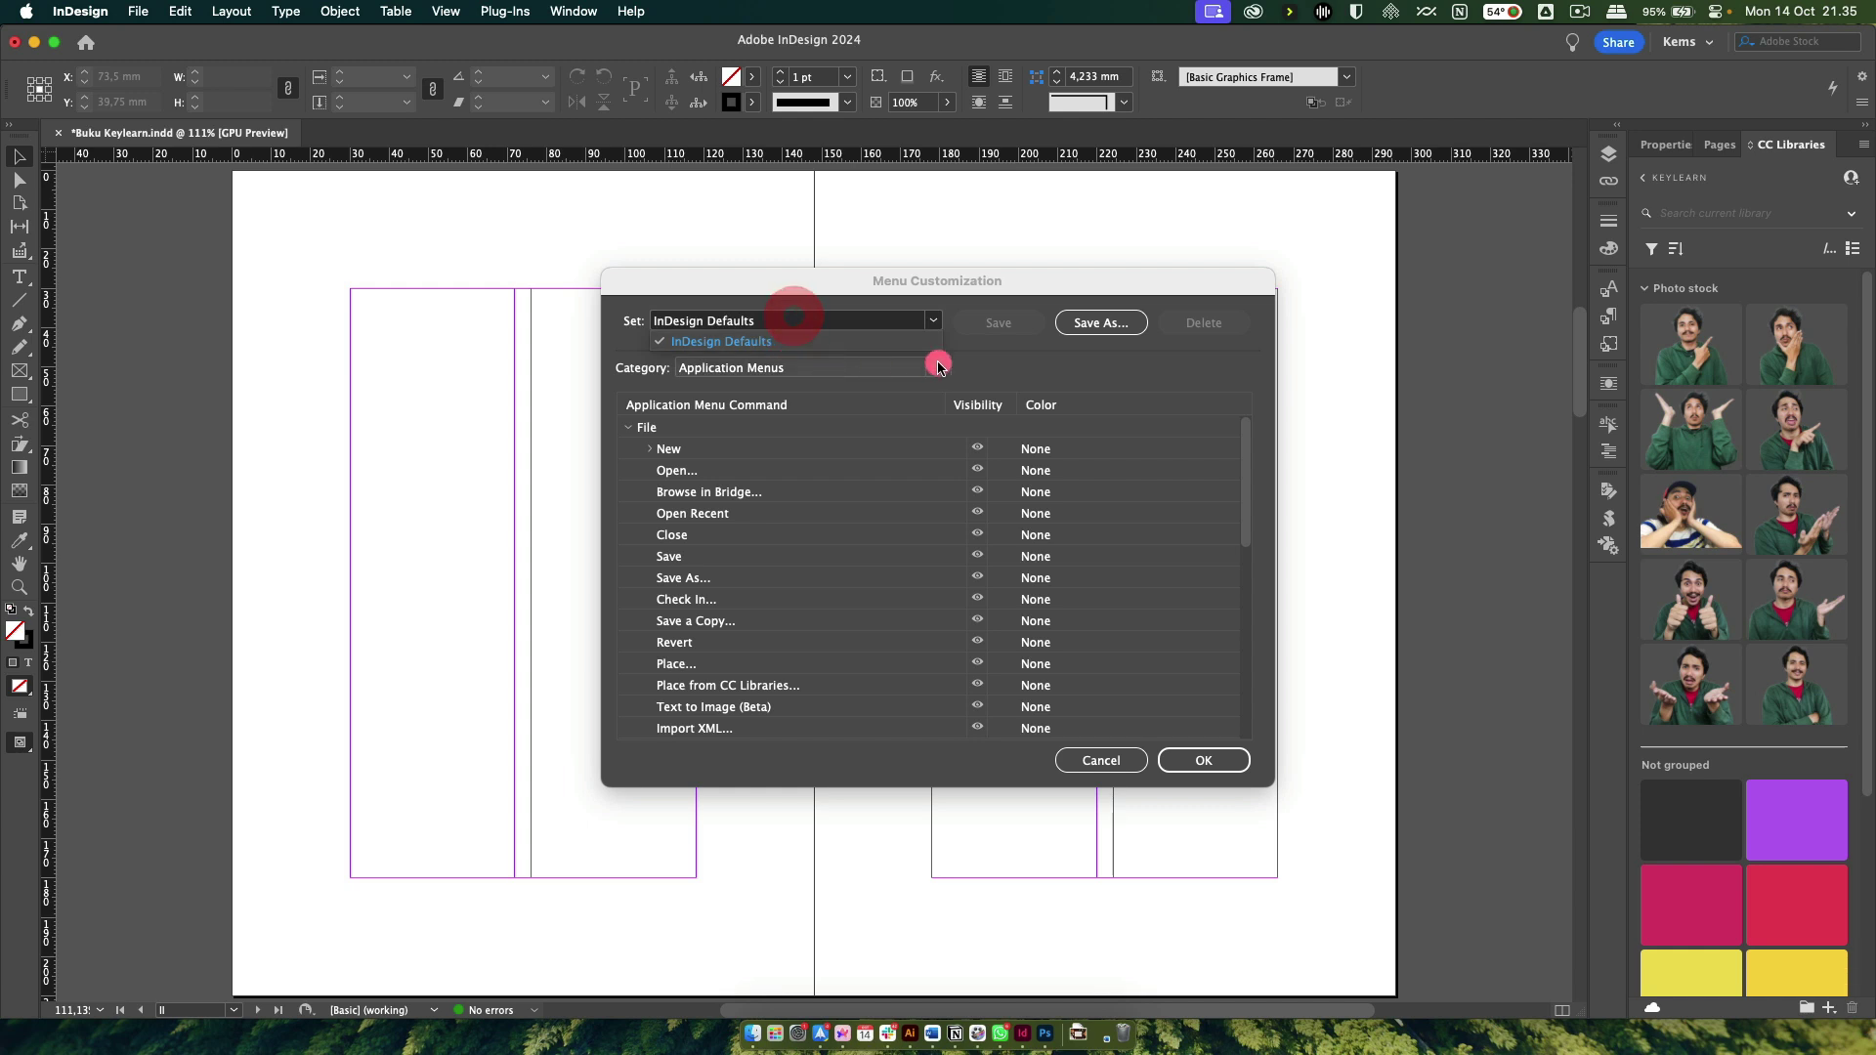
mouse_move(1244, 449)
mouse_down()
mouse_move(1251, 600)
mouse_move(1244, 443)
mouse_up()
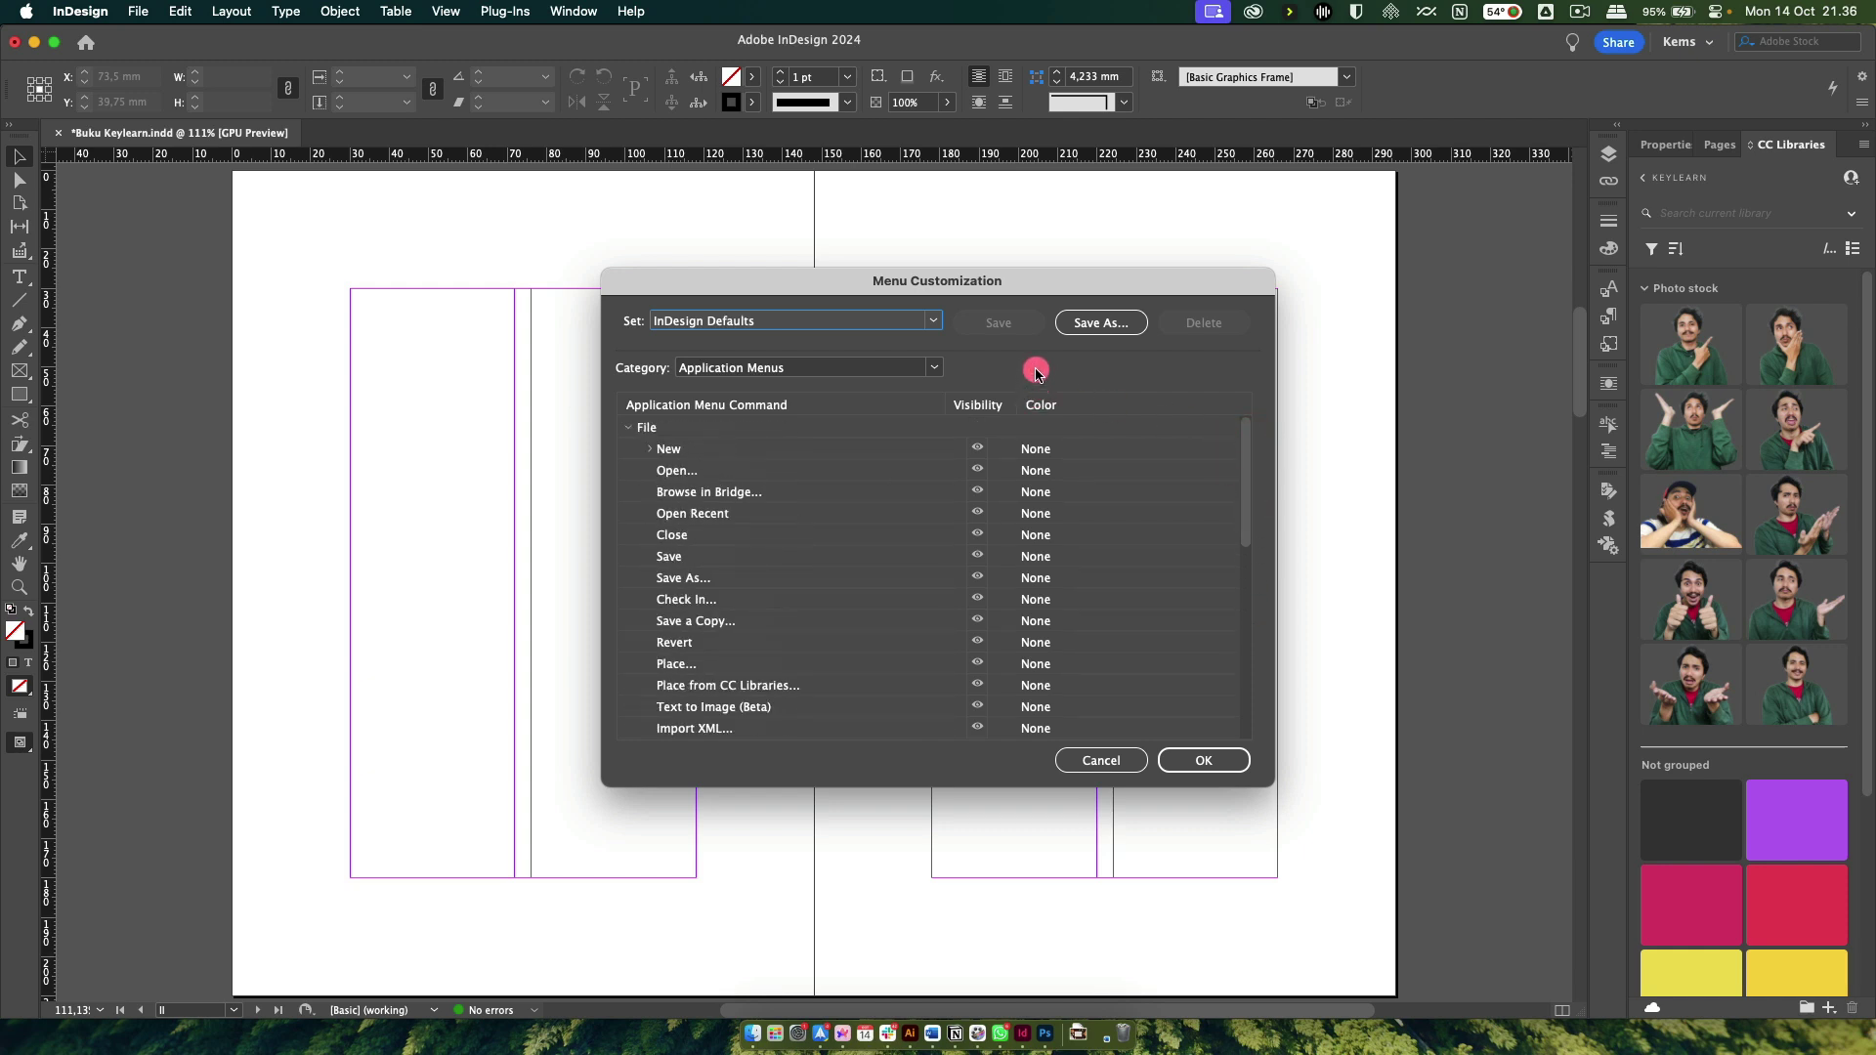
click(1079, 761)
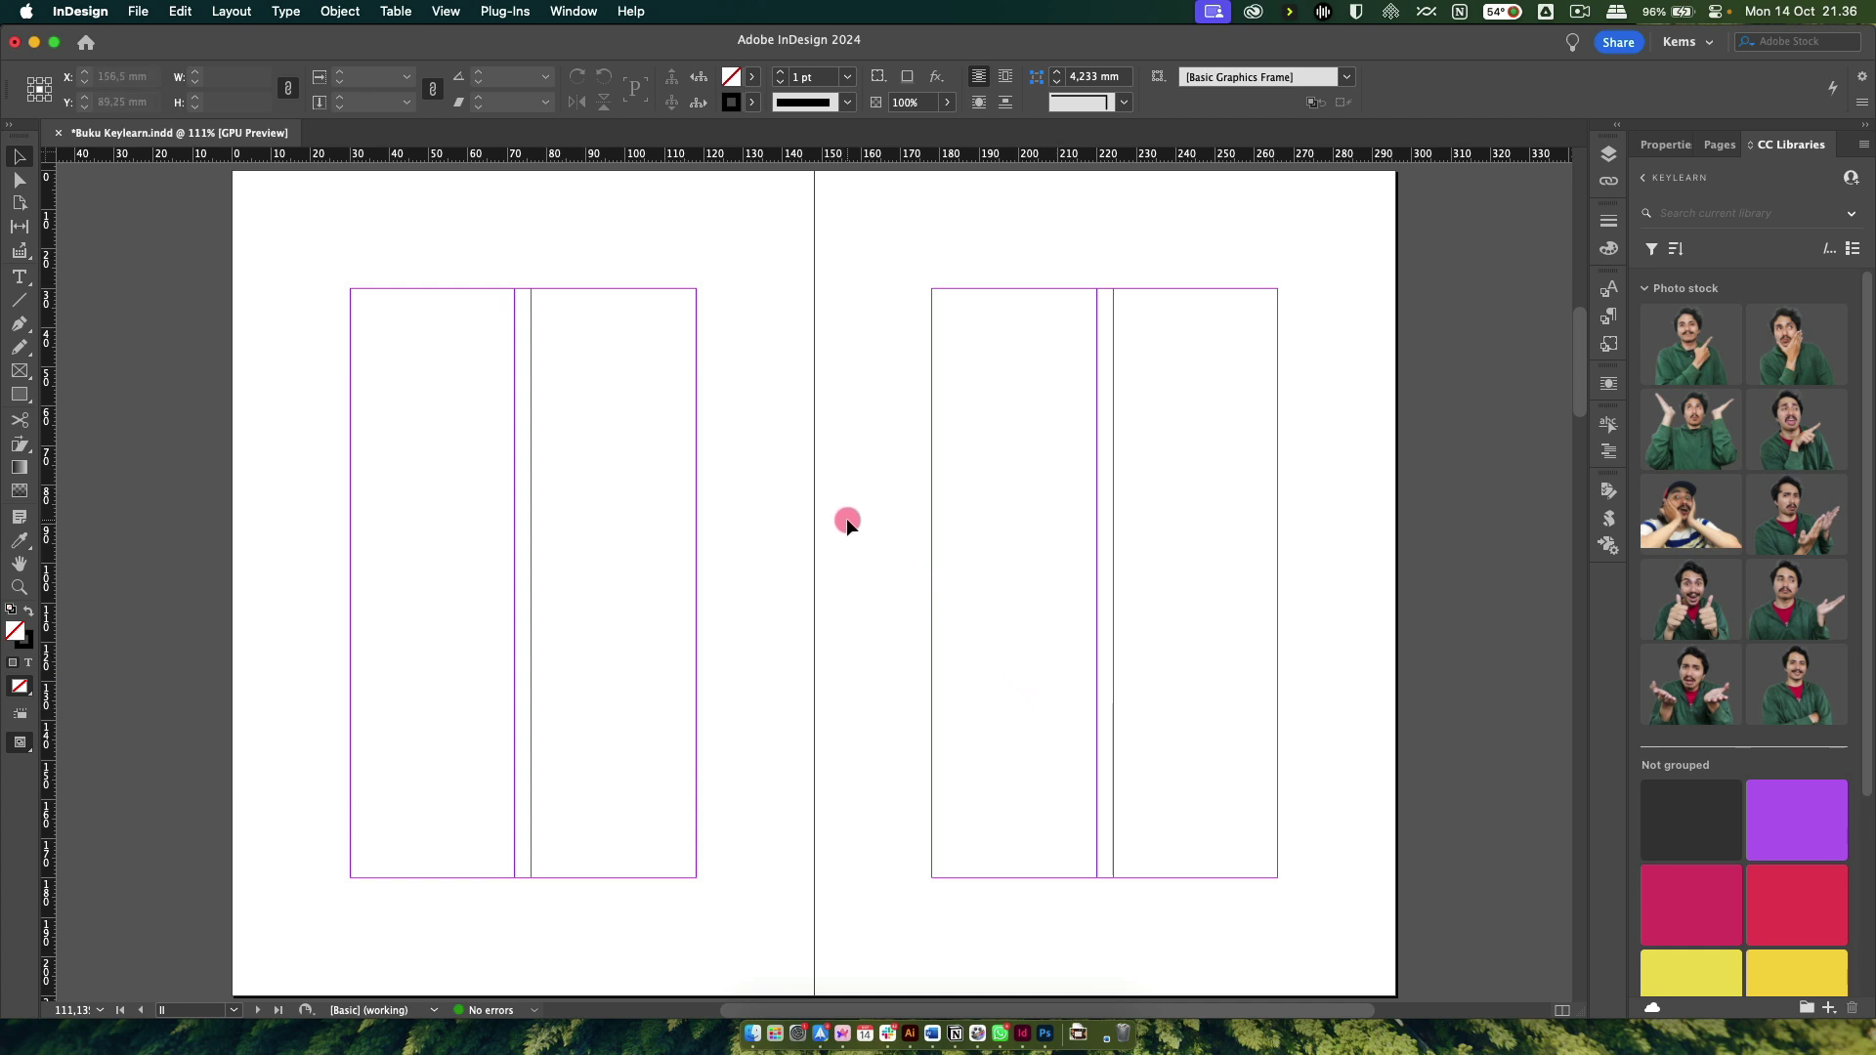
Look through the application menu commands in the Keyboard Shortcuts dialog and view the new set options without creating a set
click(179, 11)
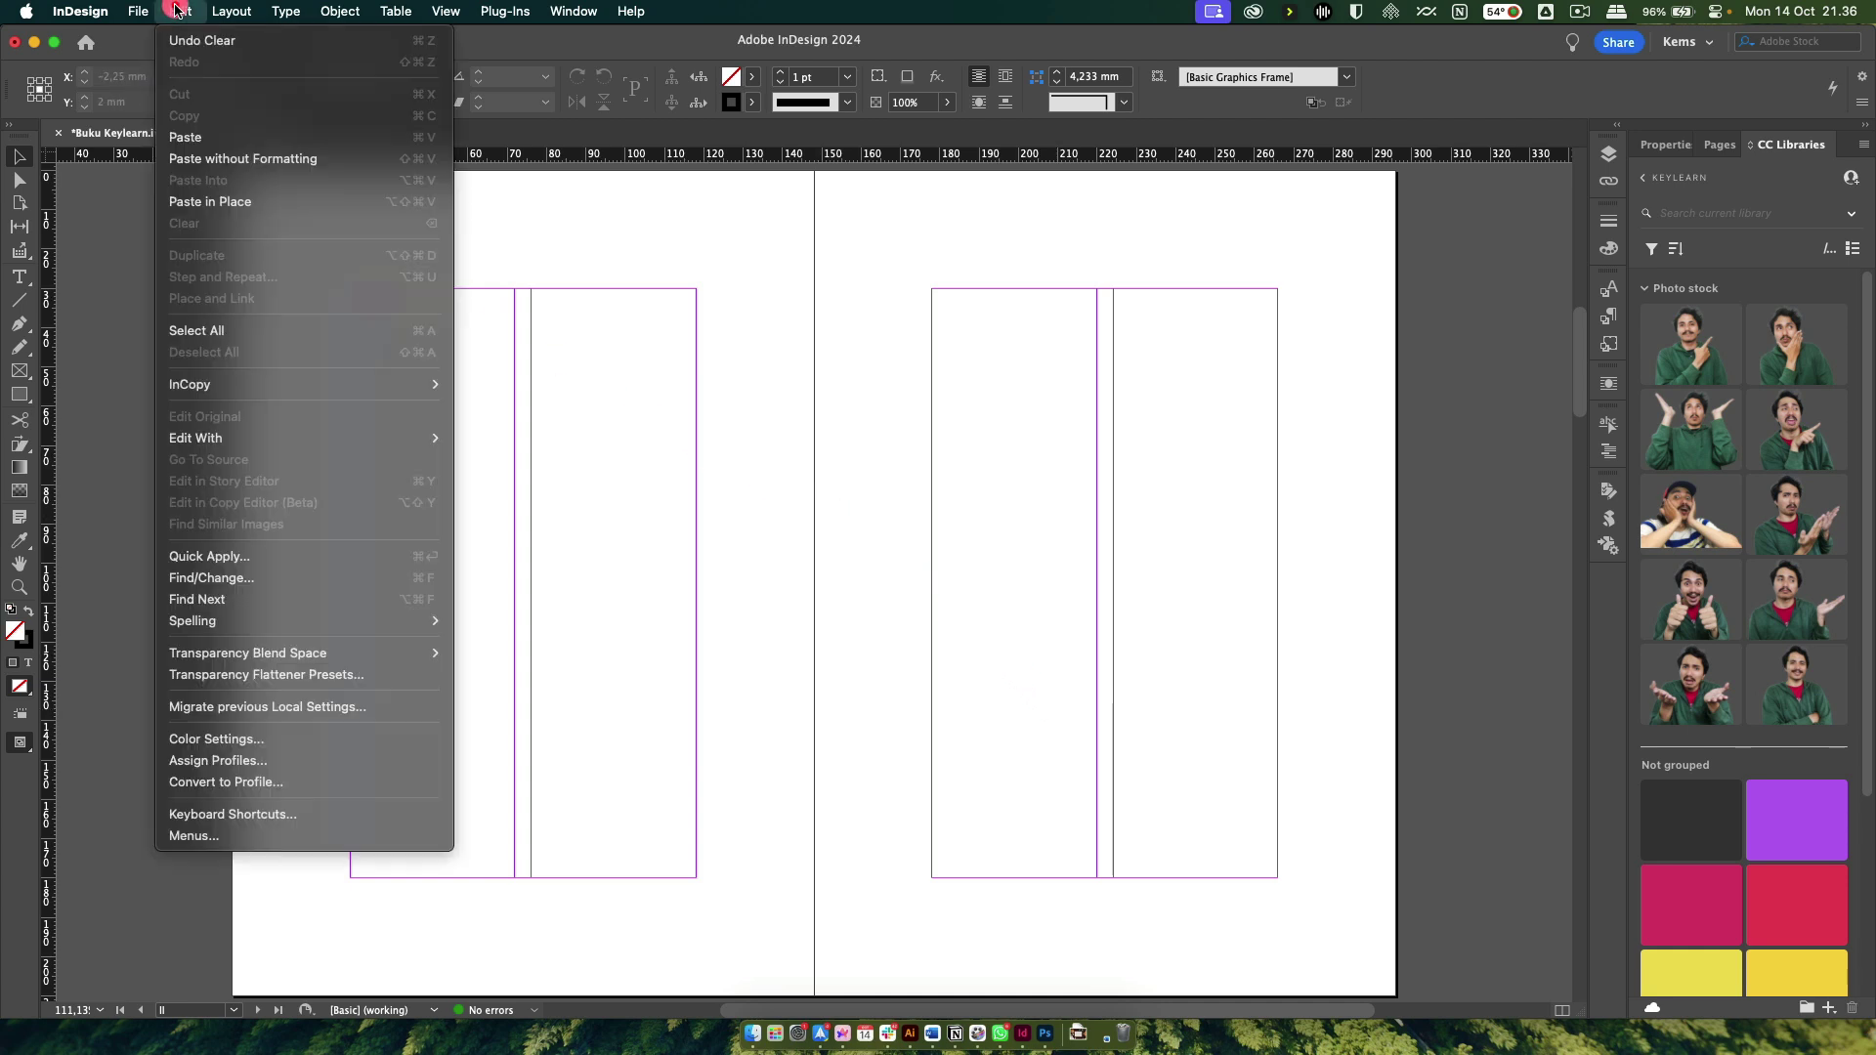
click(258, 817)
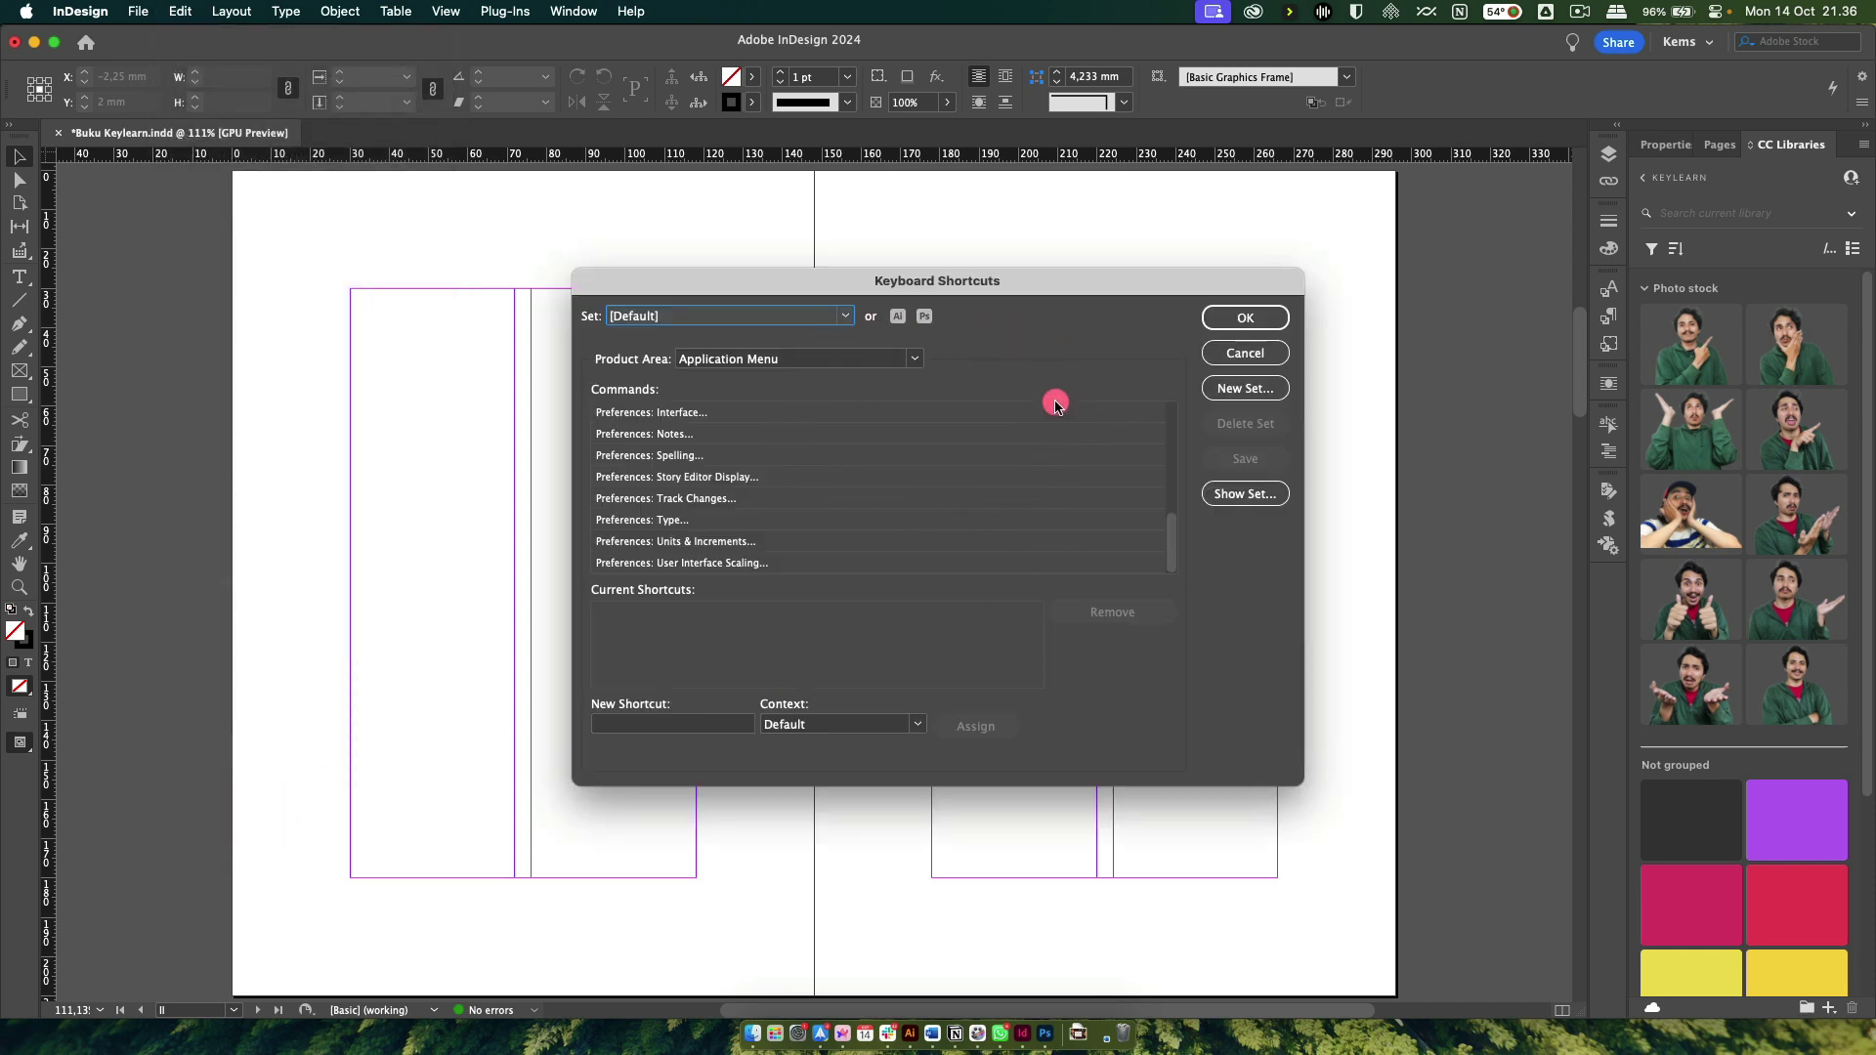
drag(1169, 545, 1171, 439)
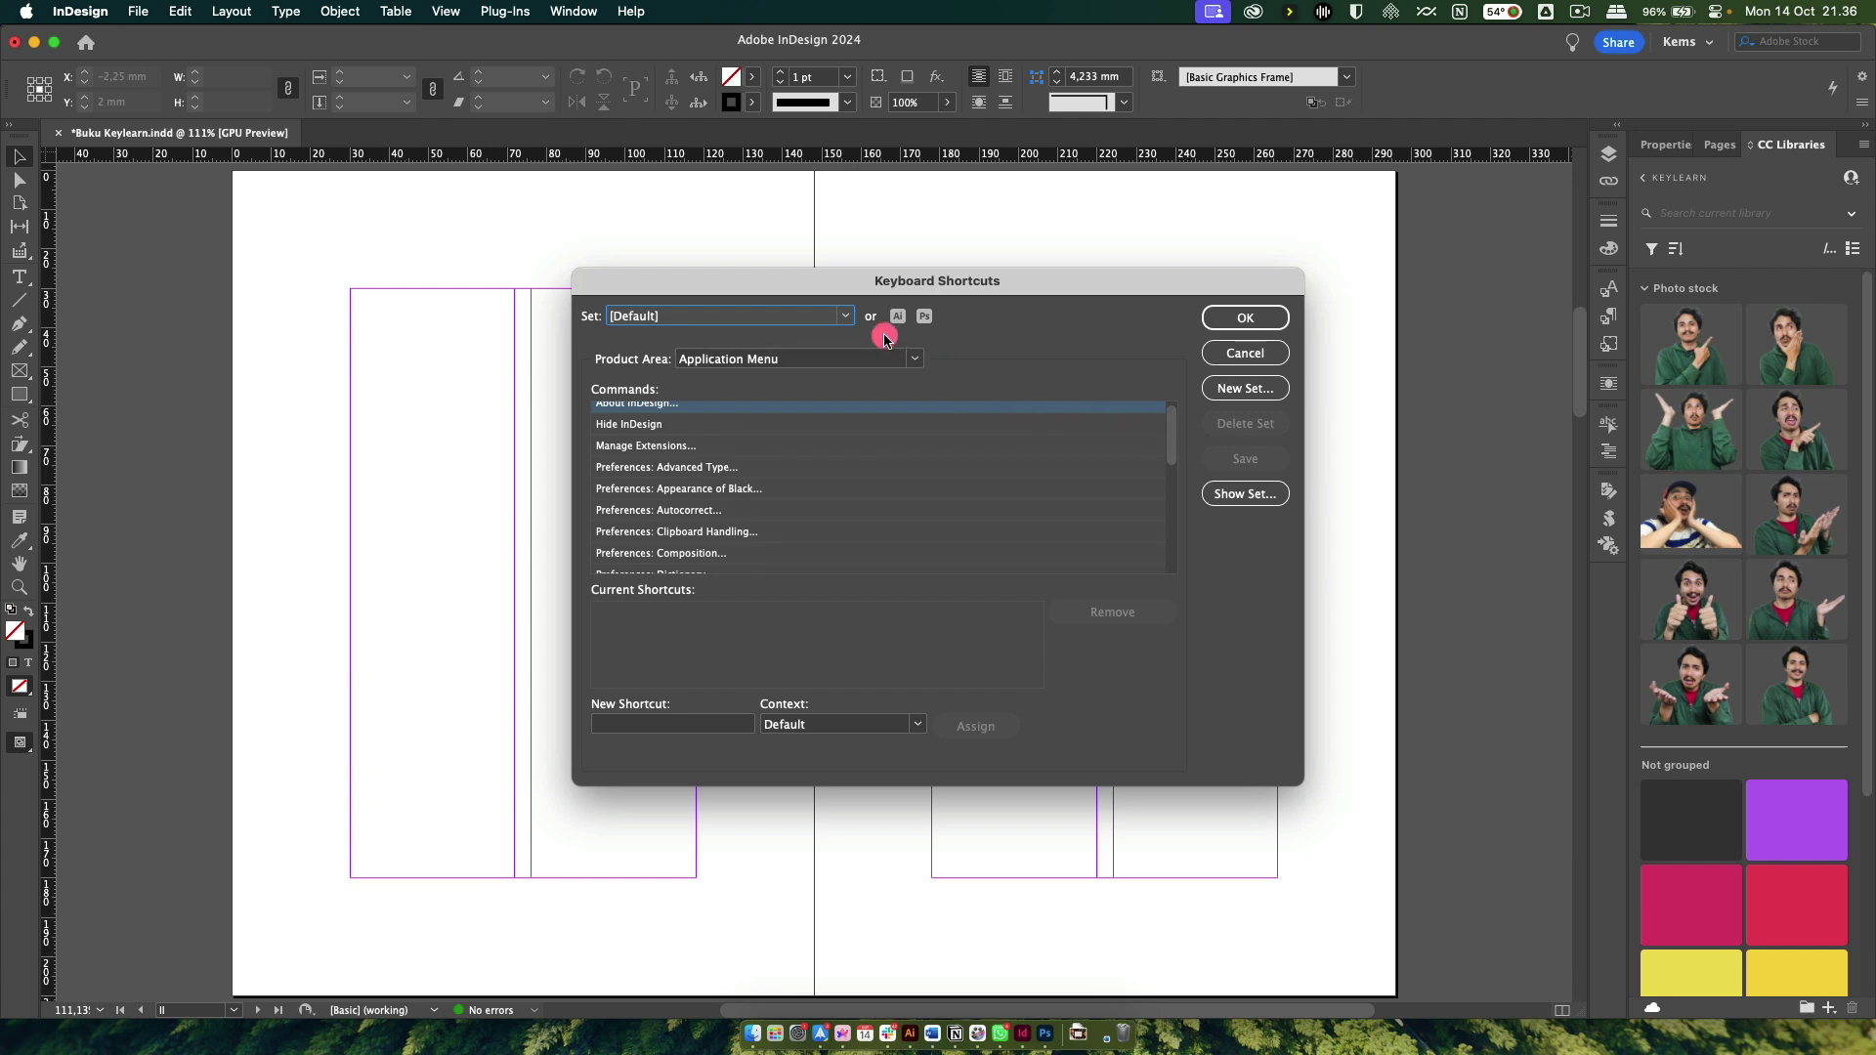
click(1250, 388)
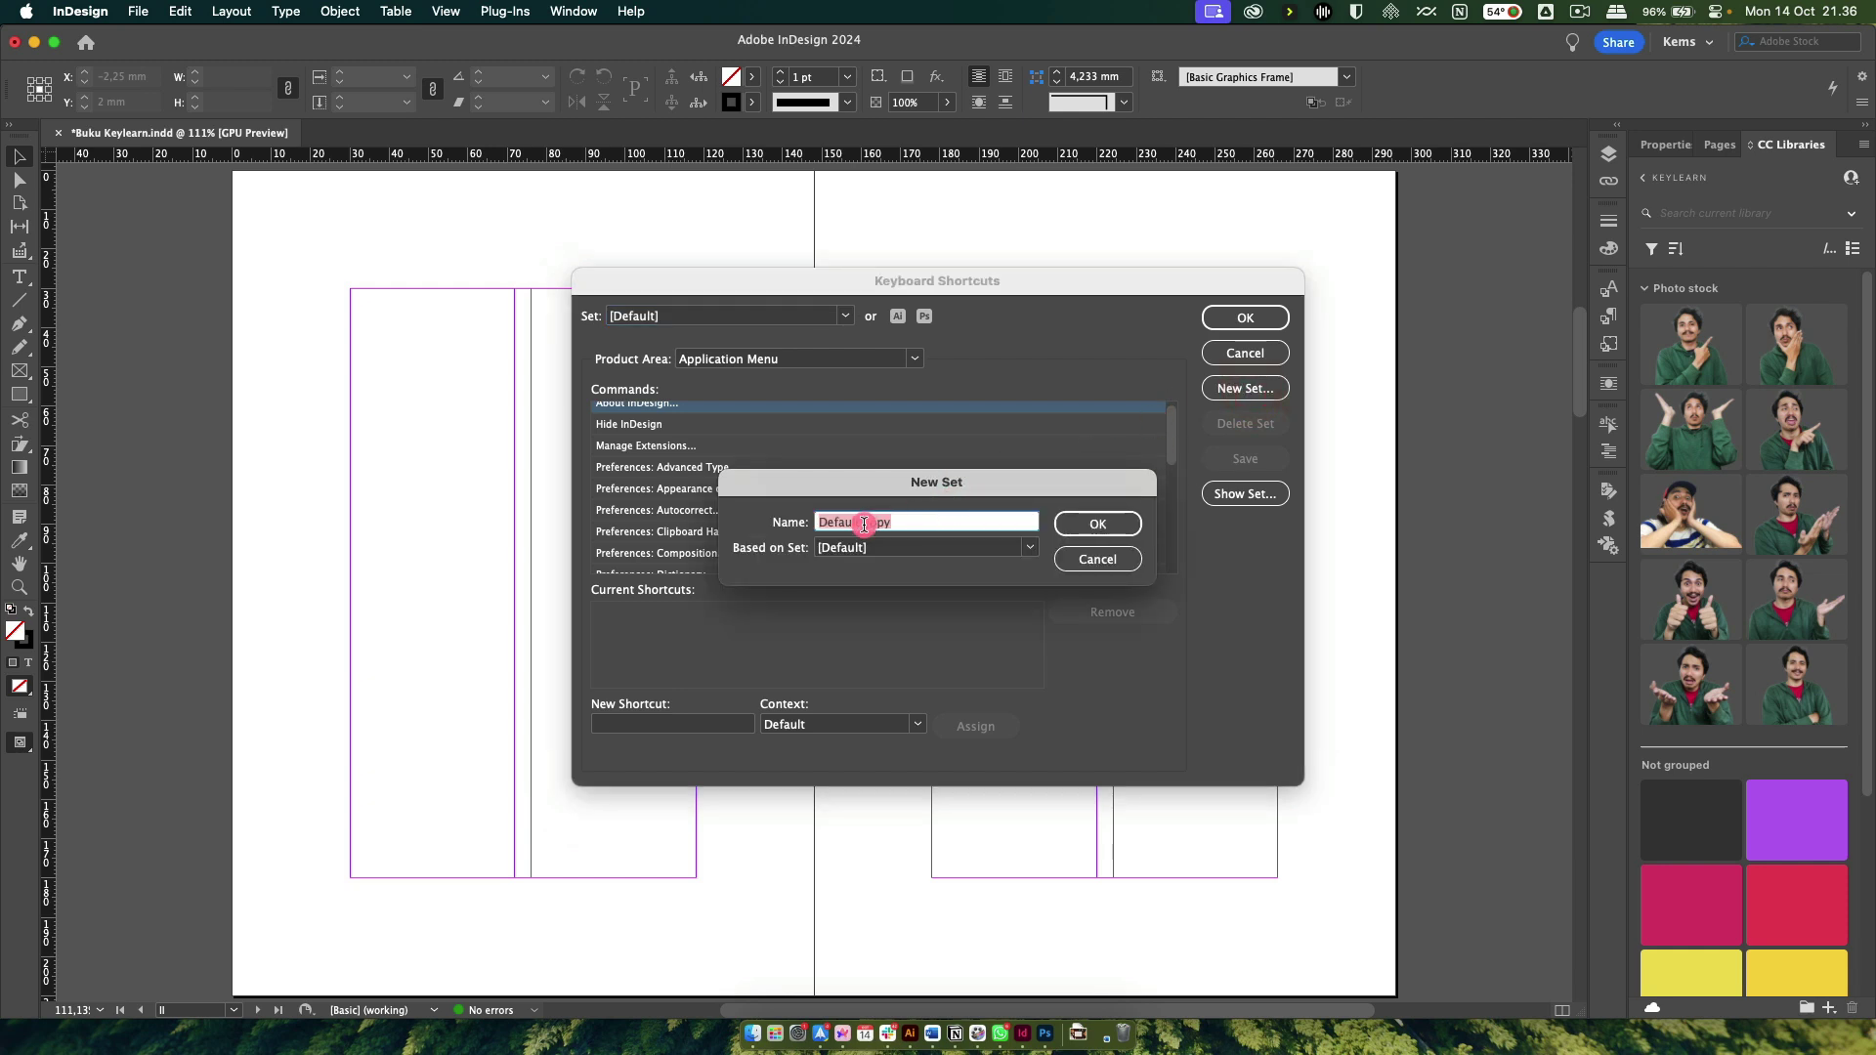
click(1092, 561)
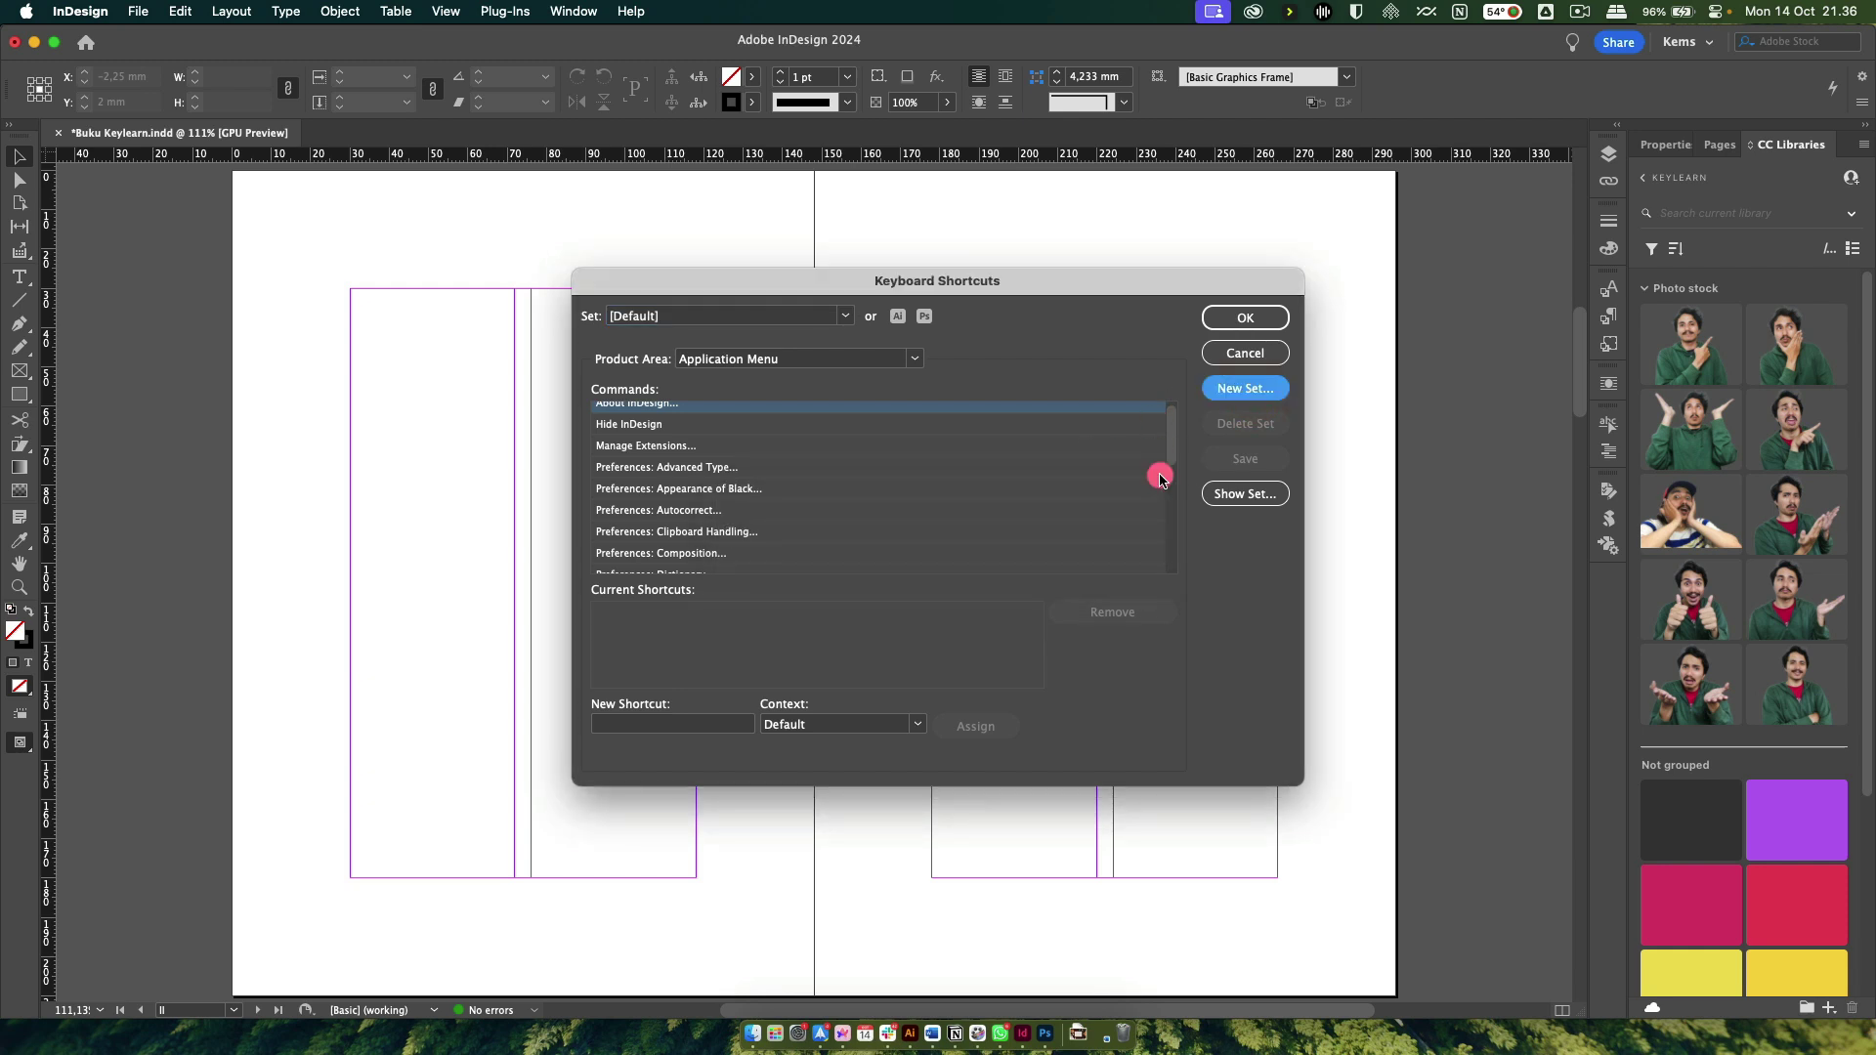